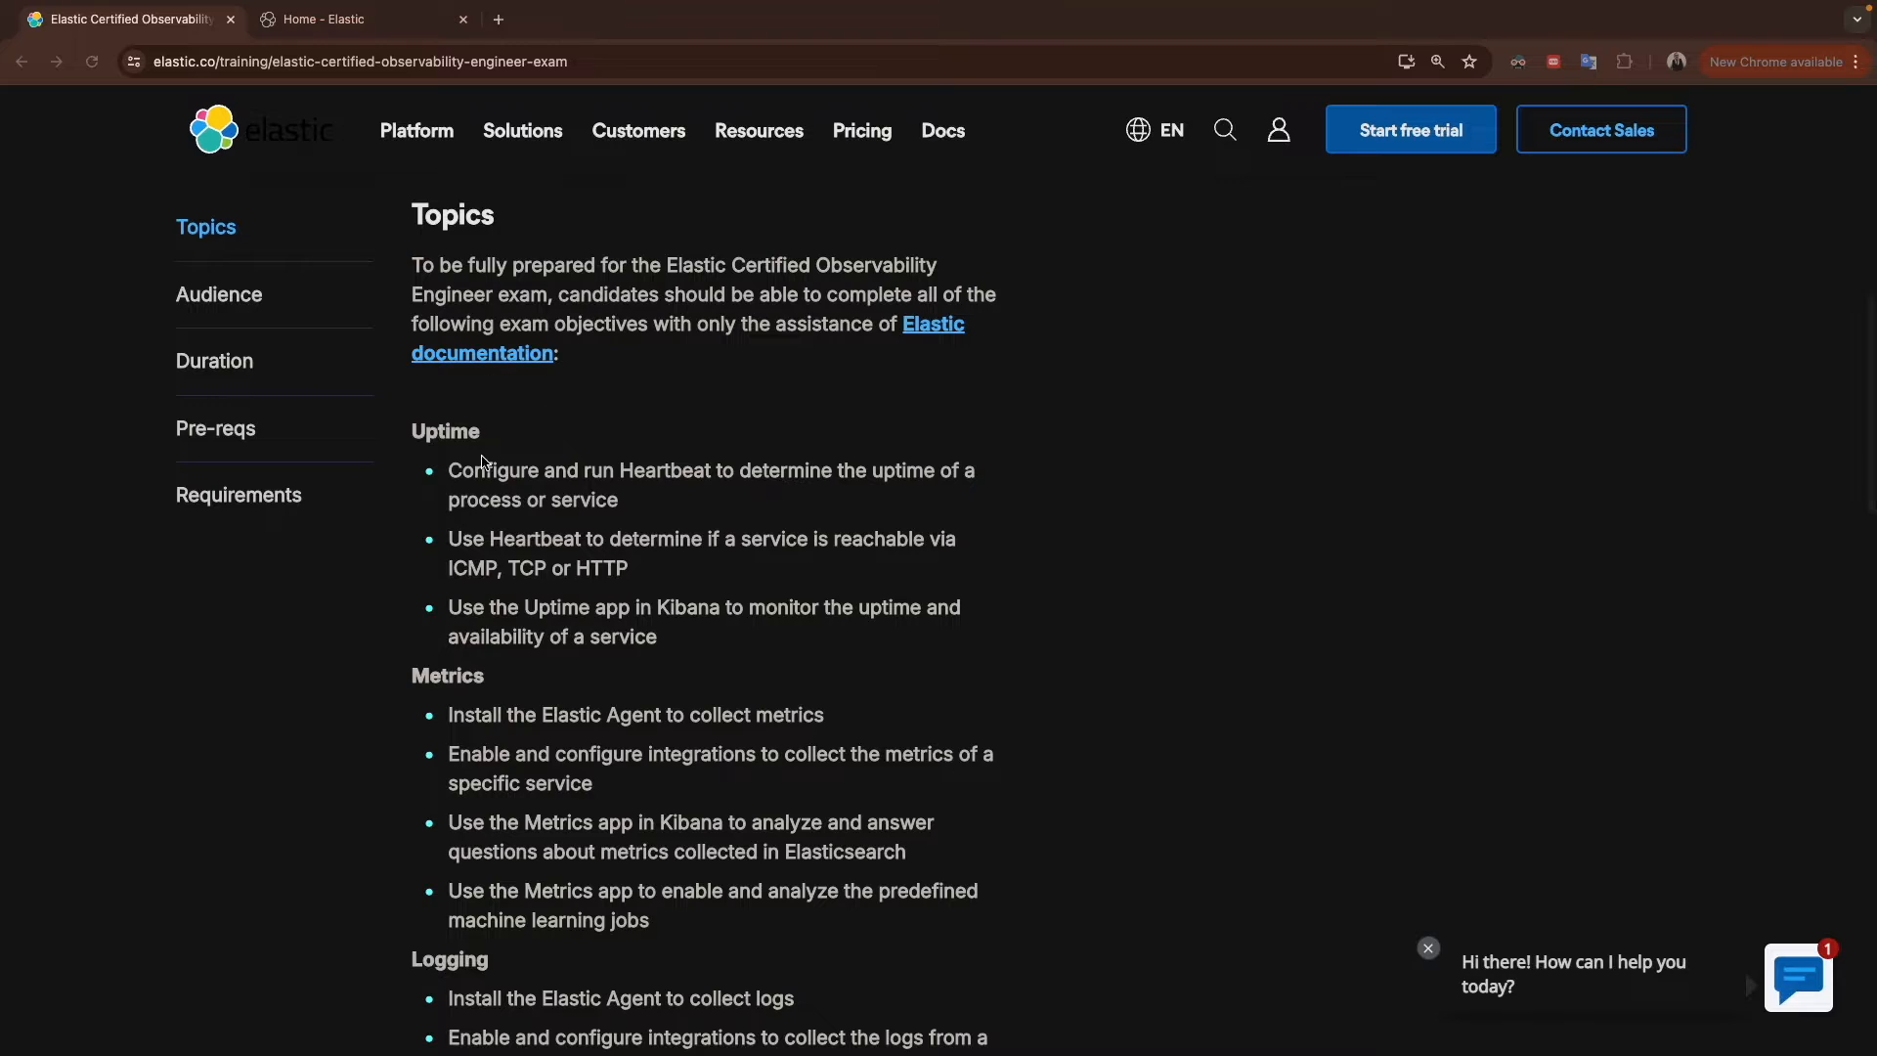
Step: Read the Logging objectives on the Elastic Certified Observability Engineer exam page
{"action": "scroll", "coordinate": [491, 465], "scroll_direction": "down", "scroll_amount": 2}
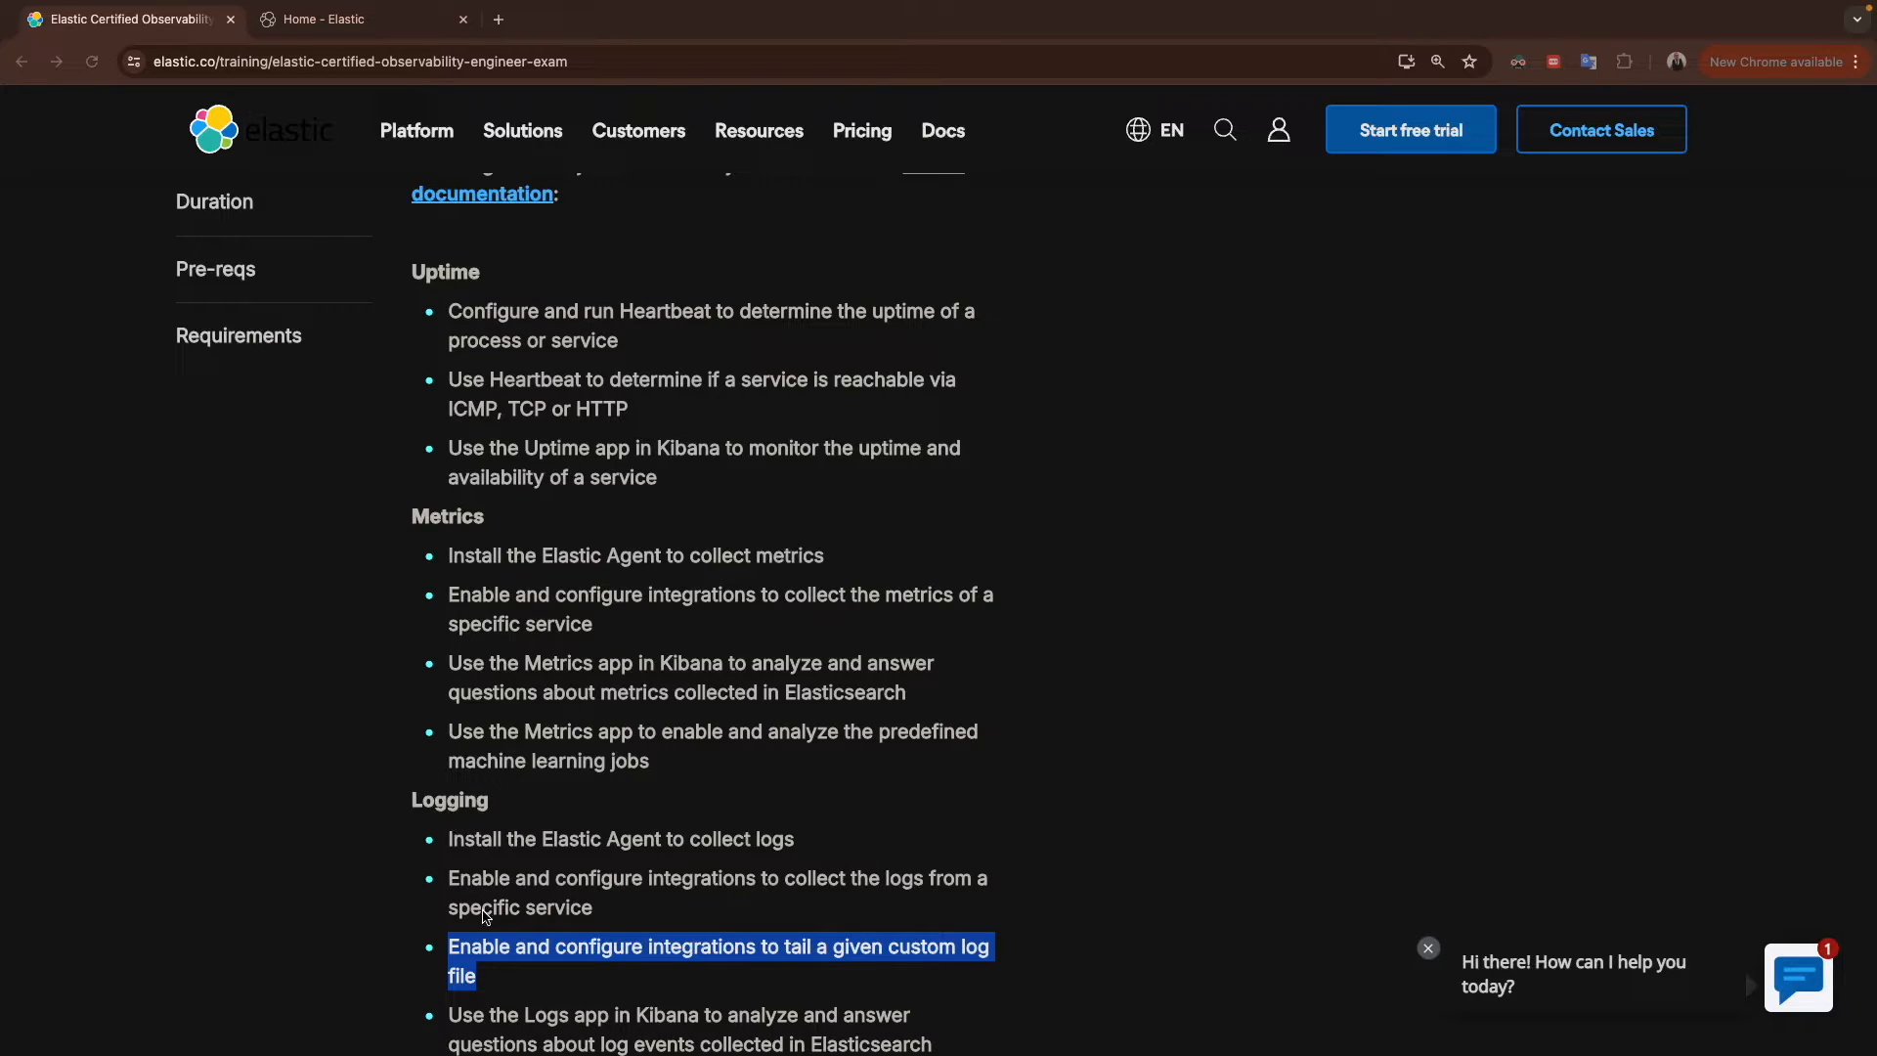
{"action": "scroll", "coordinate": [485, 910], "scroll_direction": "down", "scroll_amount": 1}
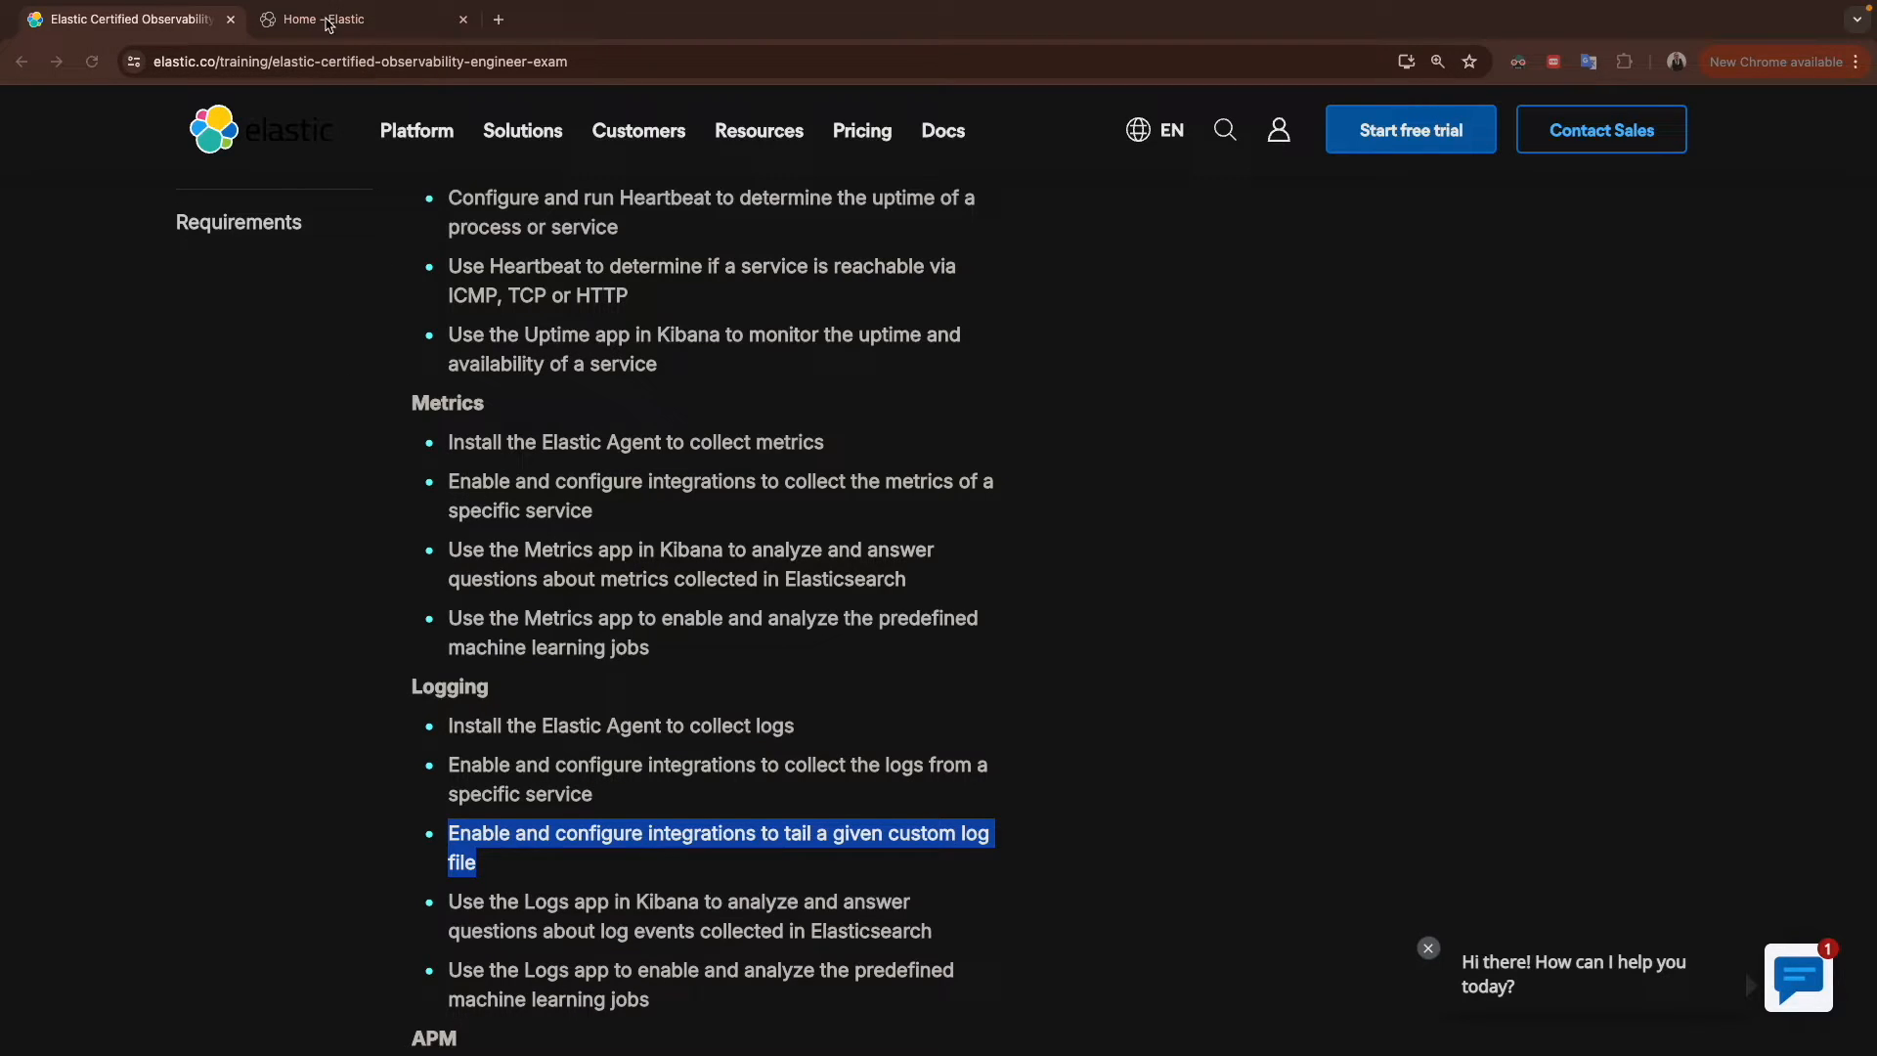
Step: Open the Fleet Server Policy in Fleet and start adding an integration to it
{"action": "left_click", "coordinate": [320, 23]}
{"action": "left_click", "coordinate": [25, 147]}
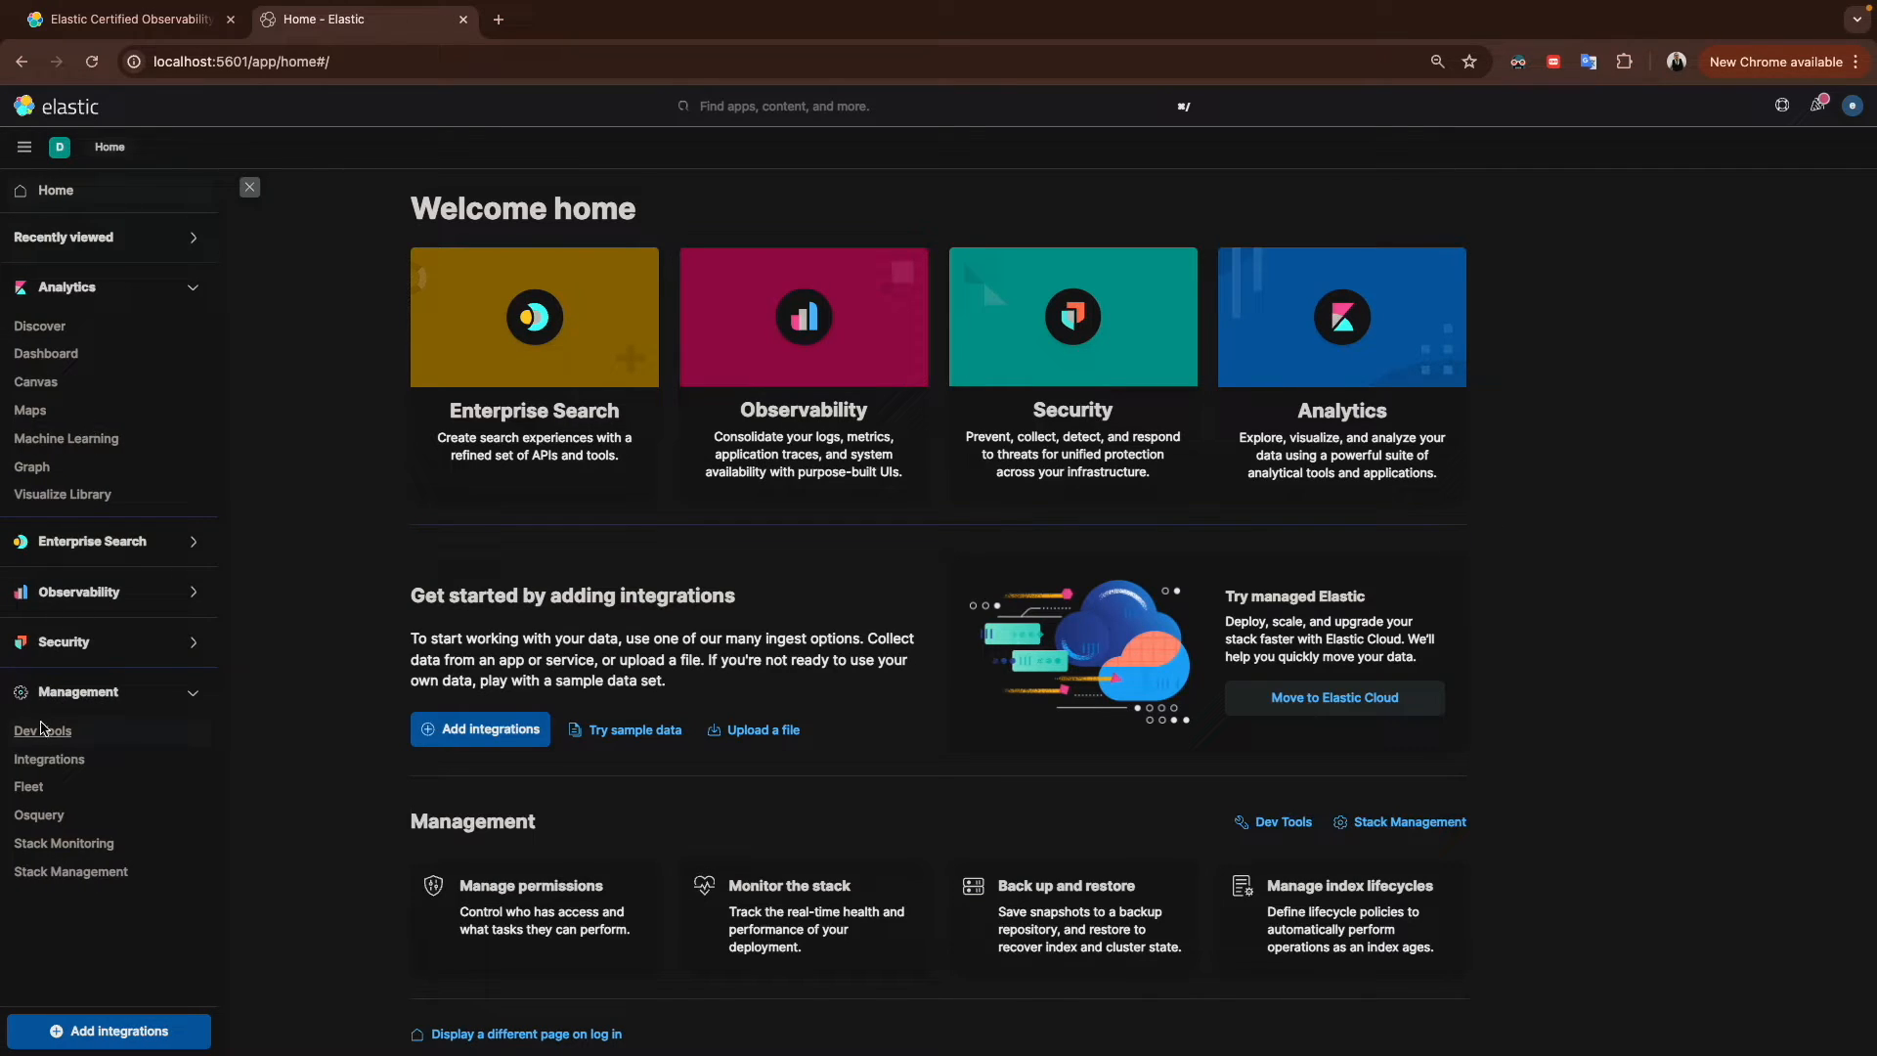
{"action": "left_click", "coordinate": [29, 785]}
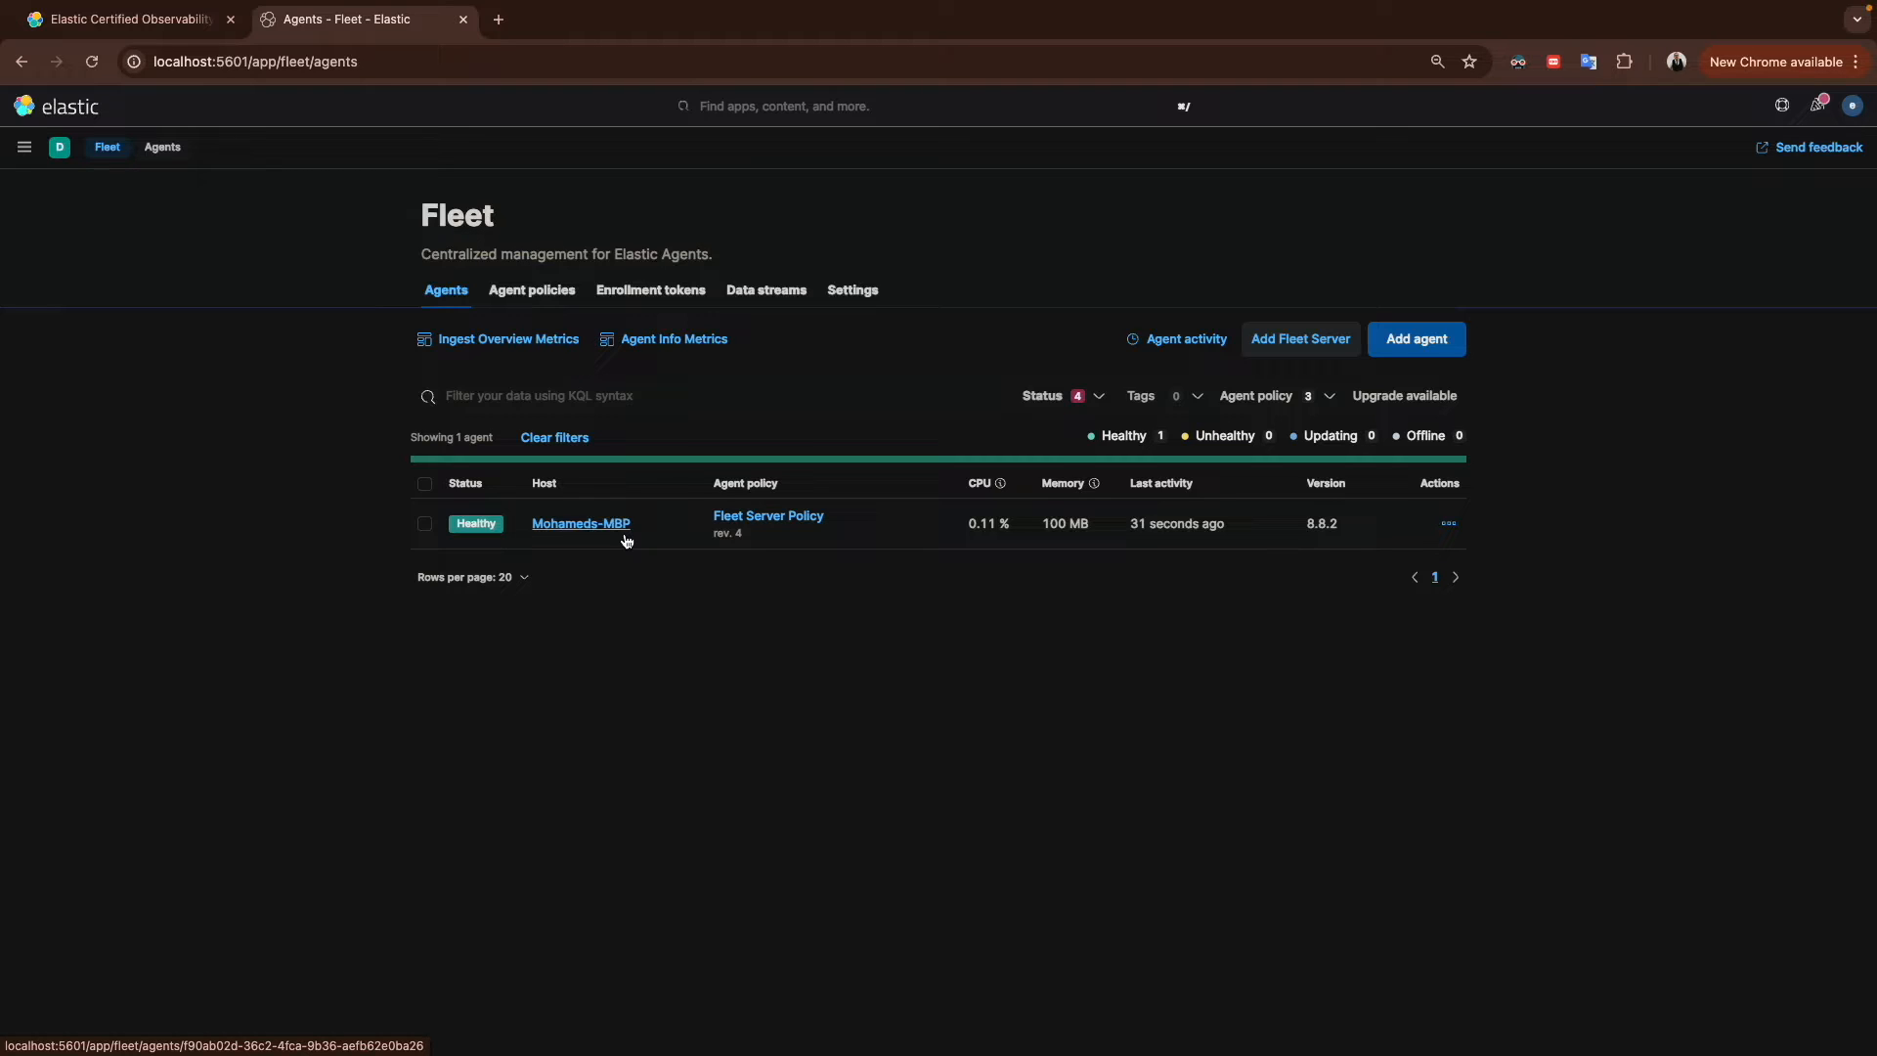
{"action": "left_click", "coordinate": [21, 148]}
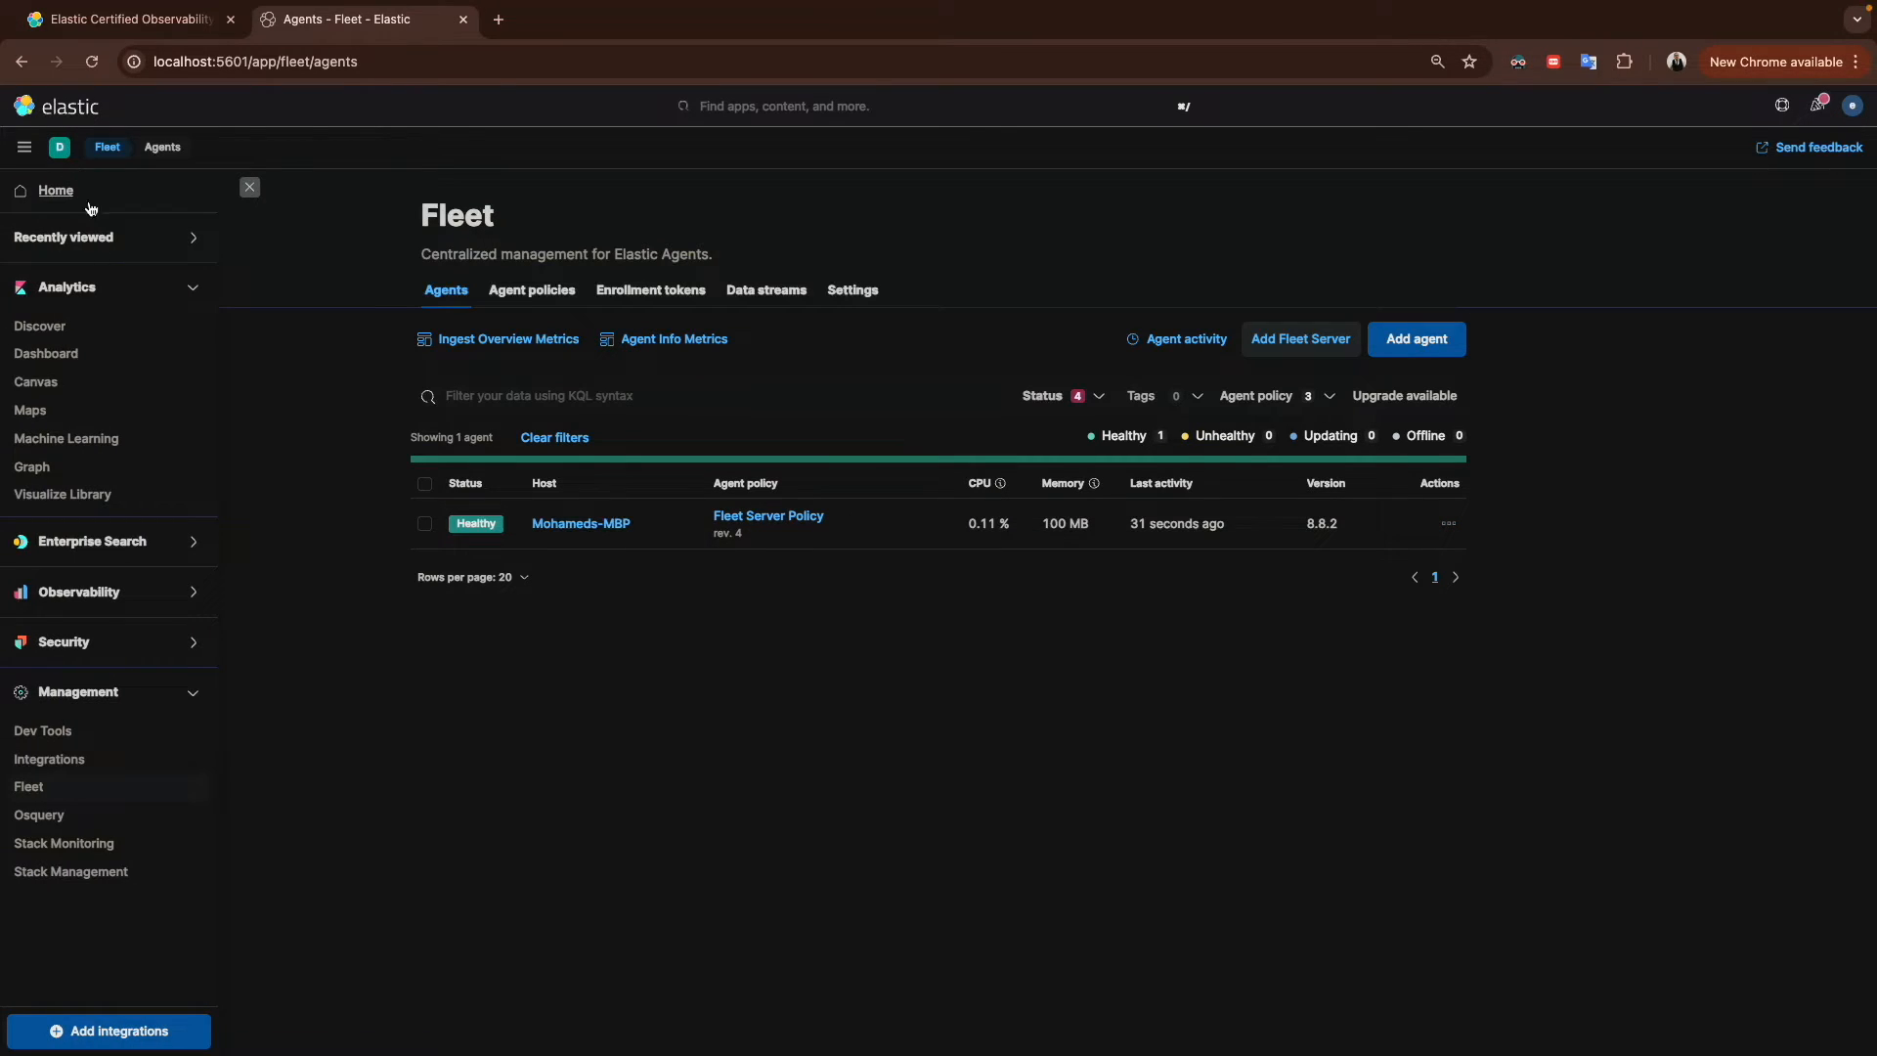
{"action": "left_click", "coordinate": [51, 766]}
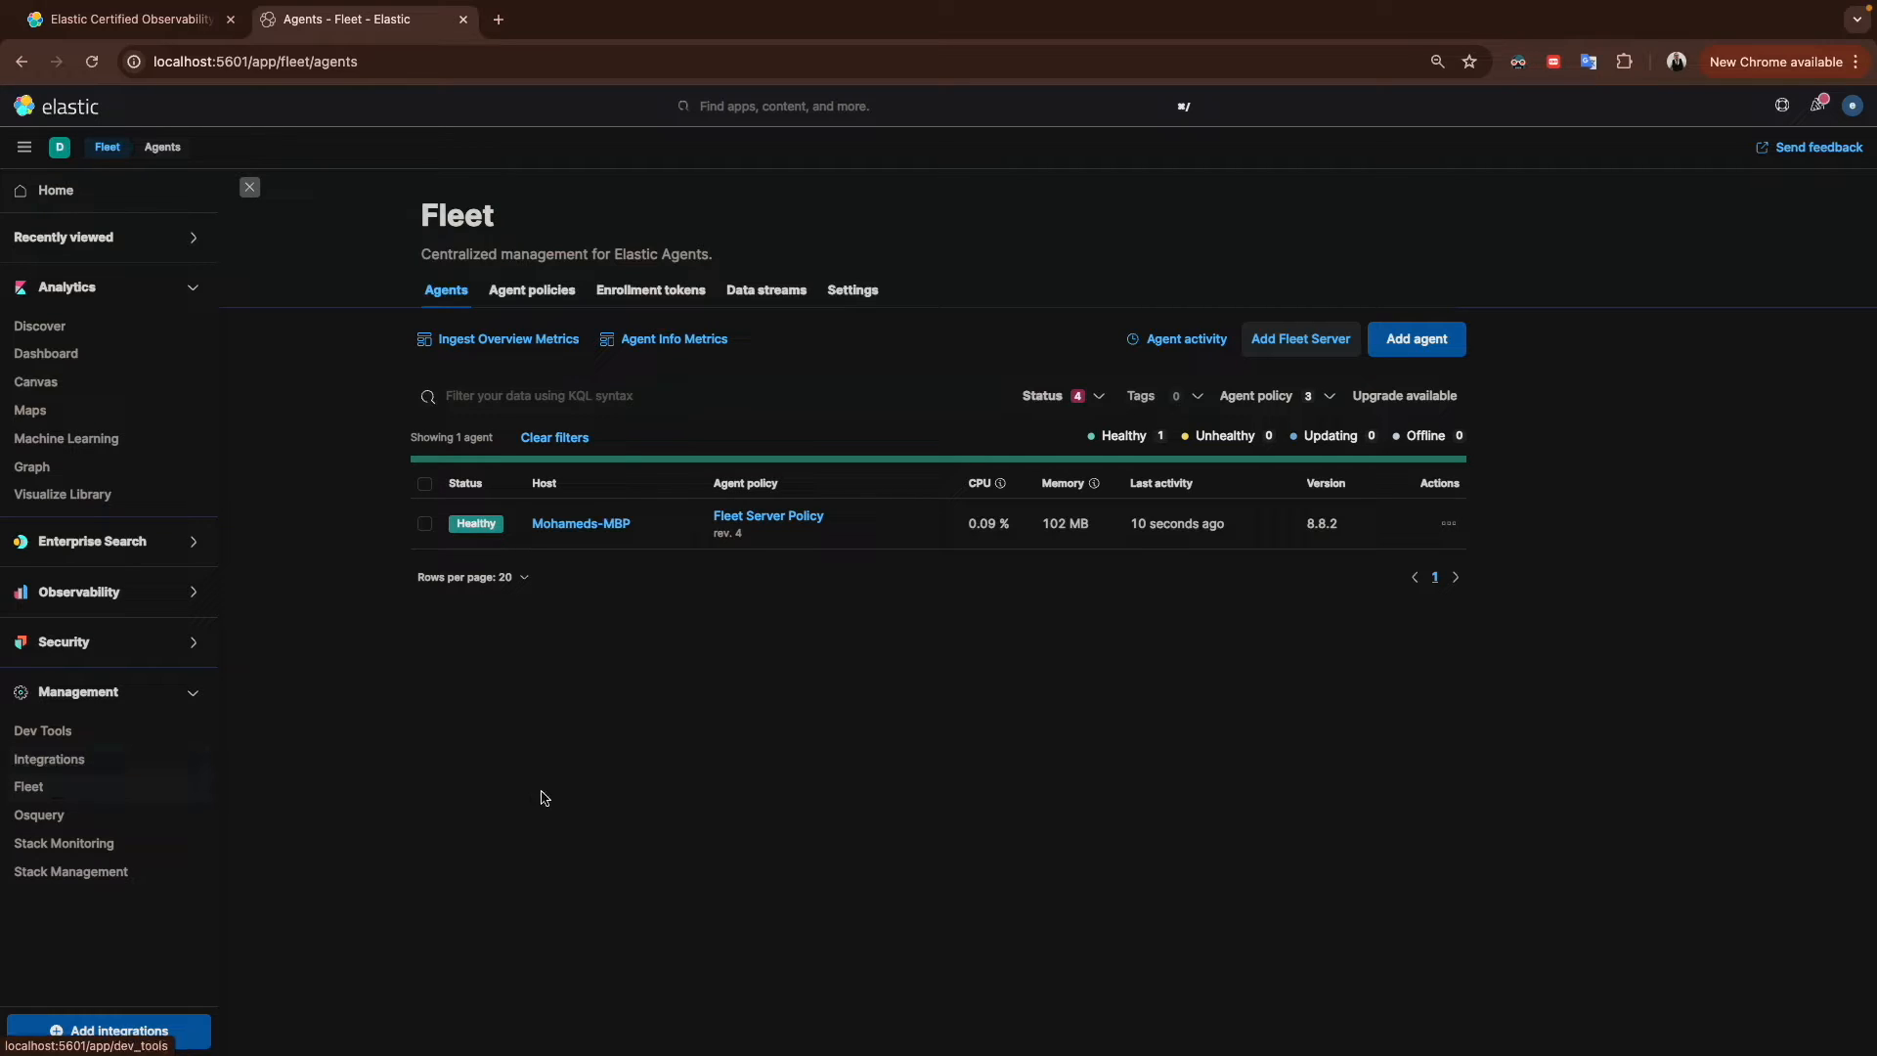
{"action": "left_click", "coordinate": [751, 523]}
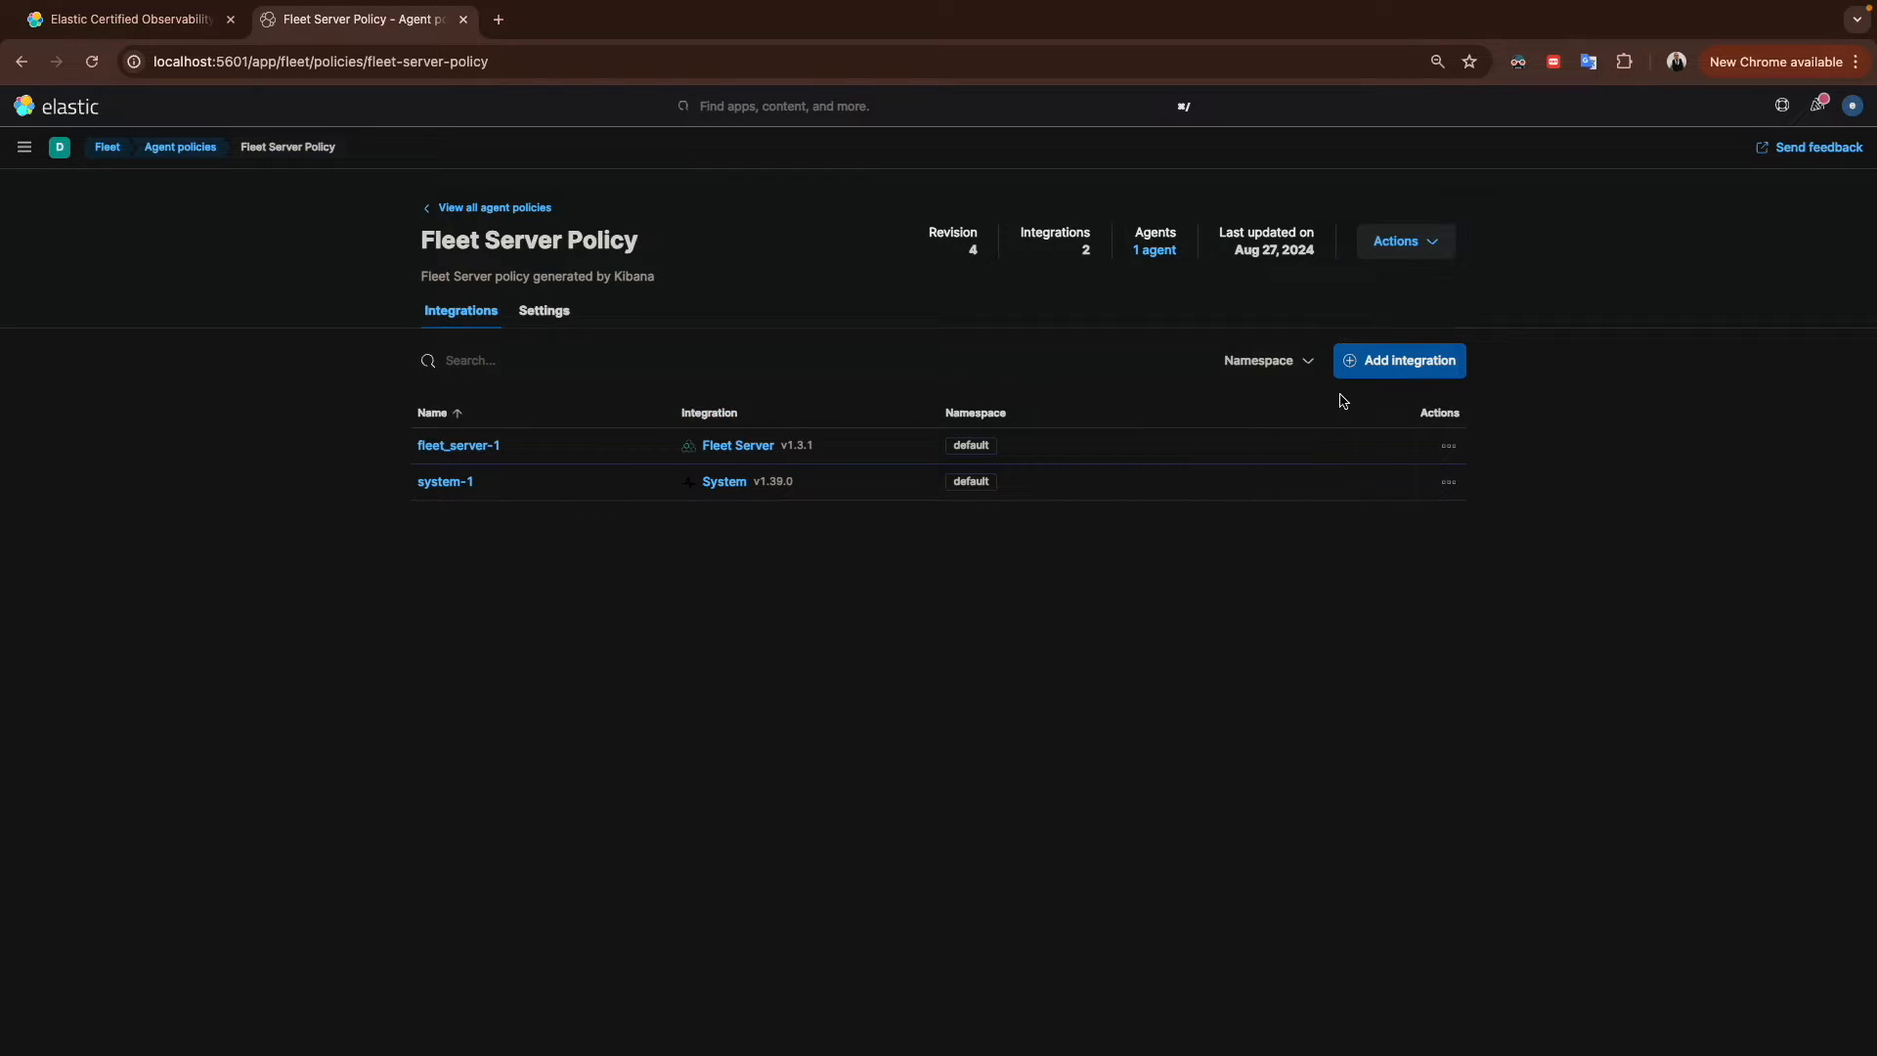
{"action": "left_click", "coordinate": [1388, 363]}
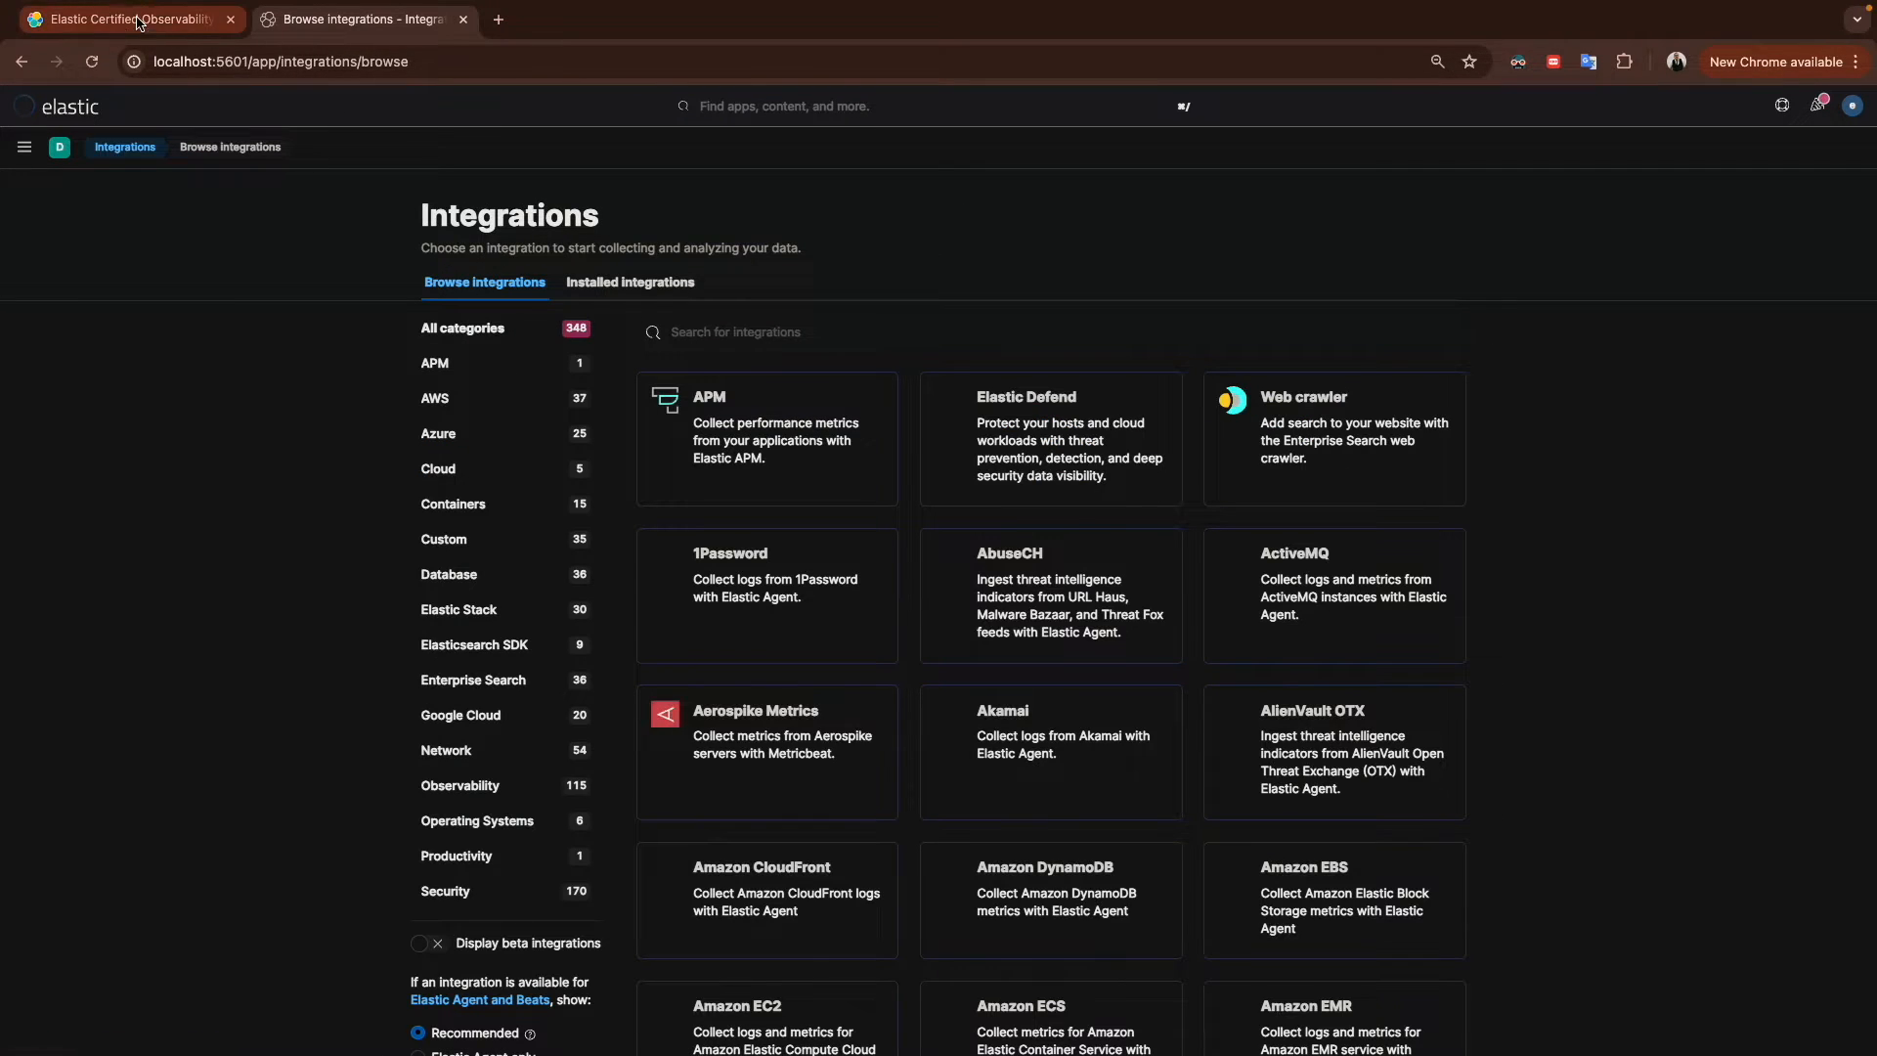
Step: Revisit the exam's custom log file objective and return to Kibana
{"action": "left_click", "coordinate": [138, 22]}
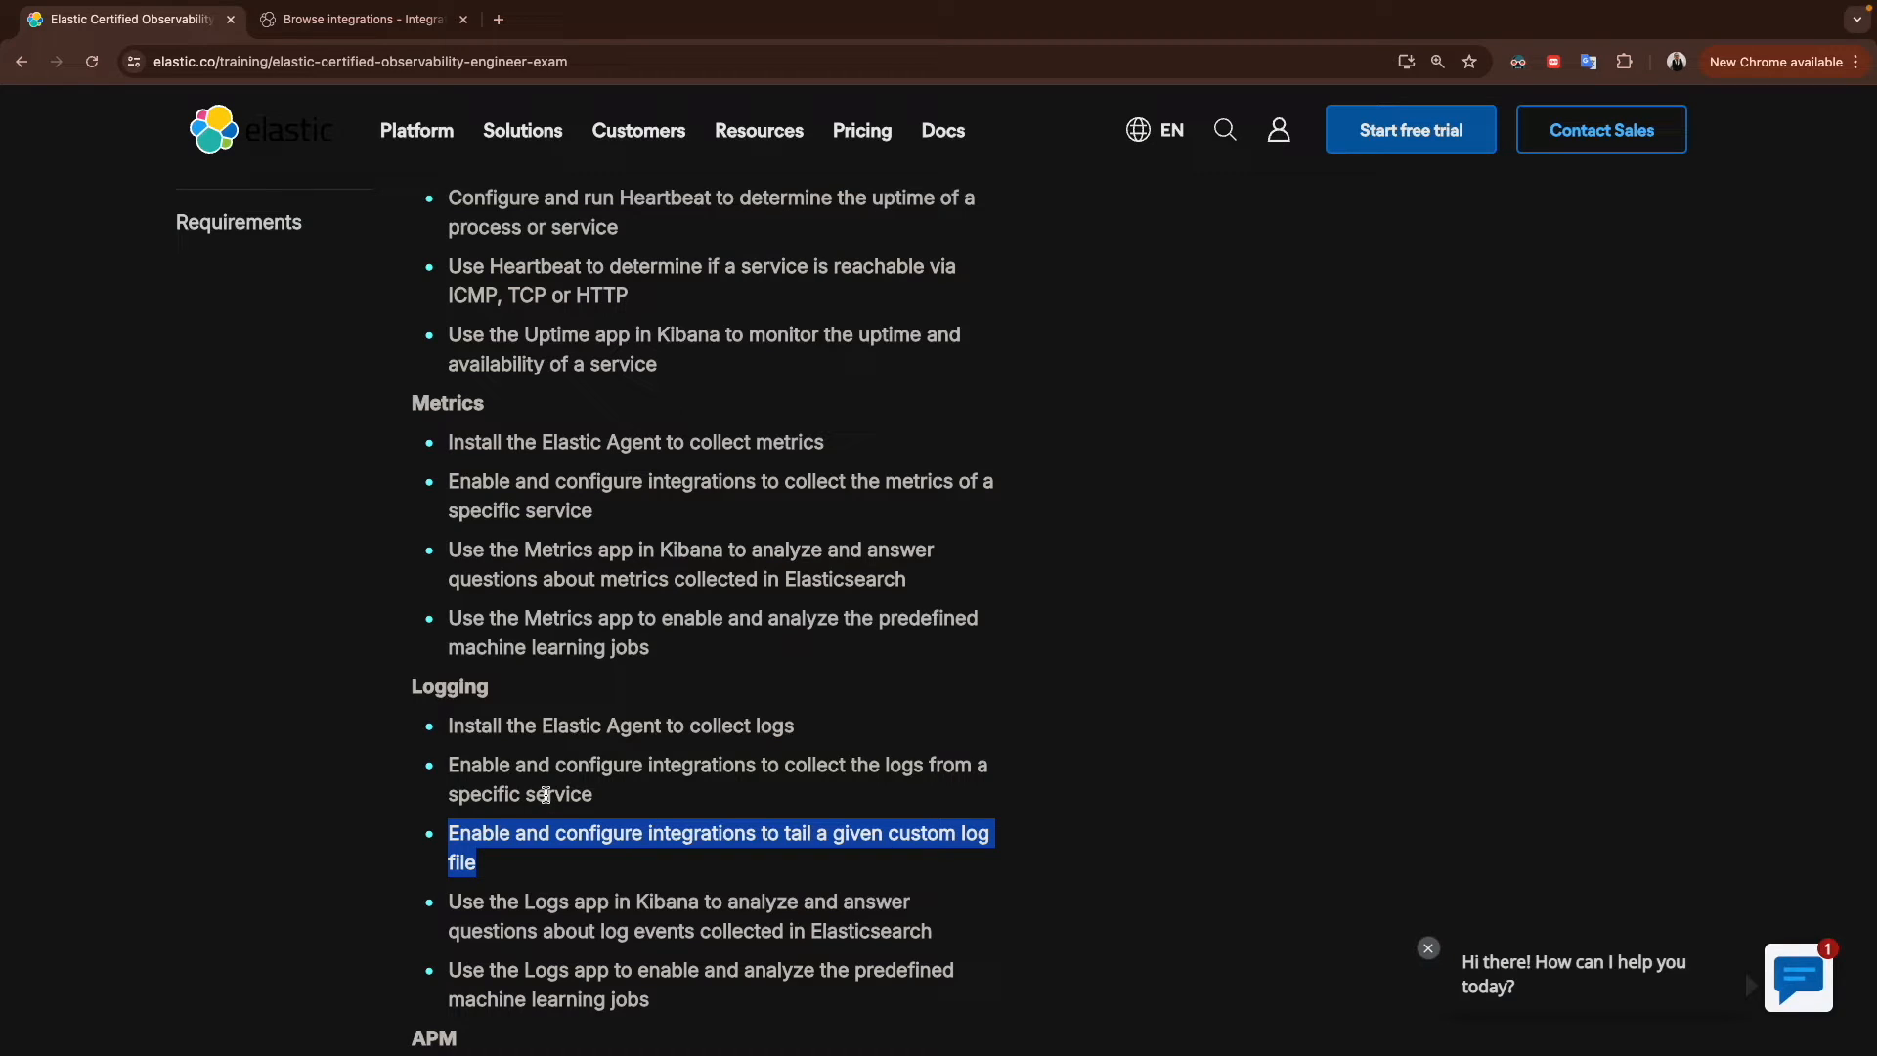
{"action": "scroll", "coordinate": [545, 793], "scroll_direction": "down", "scroll_amount": 2}
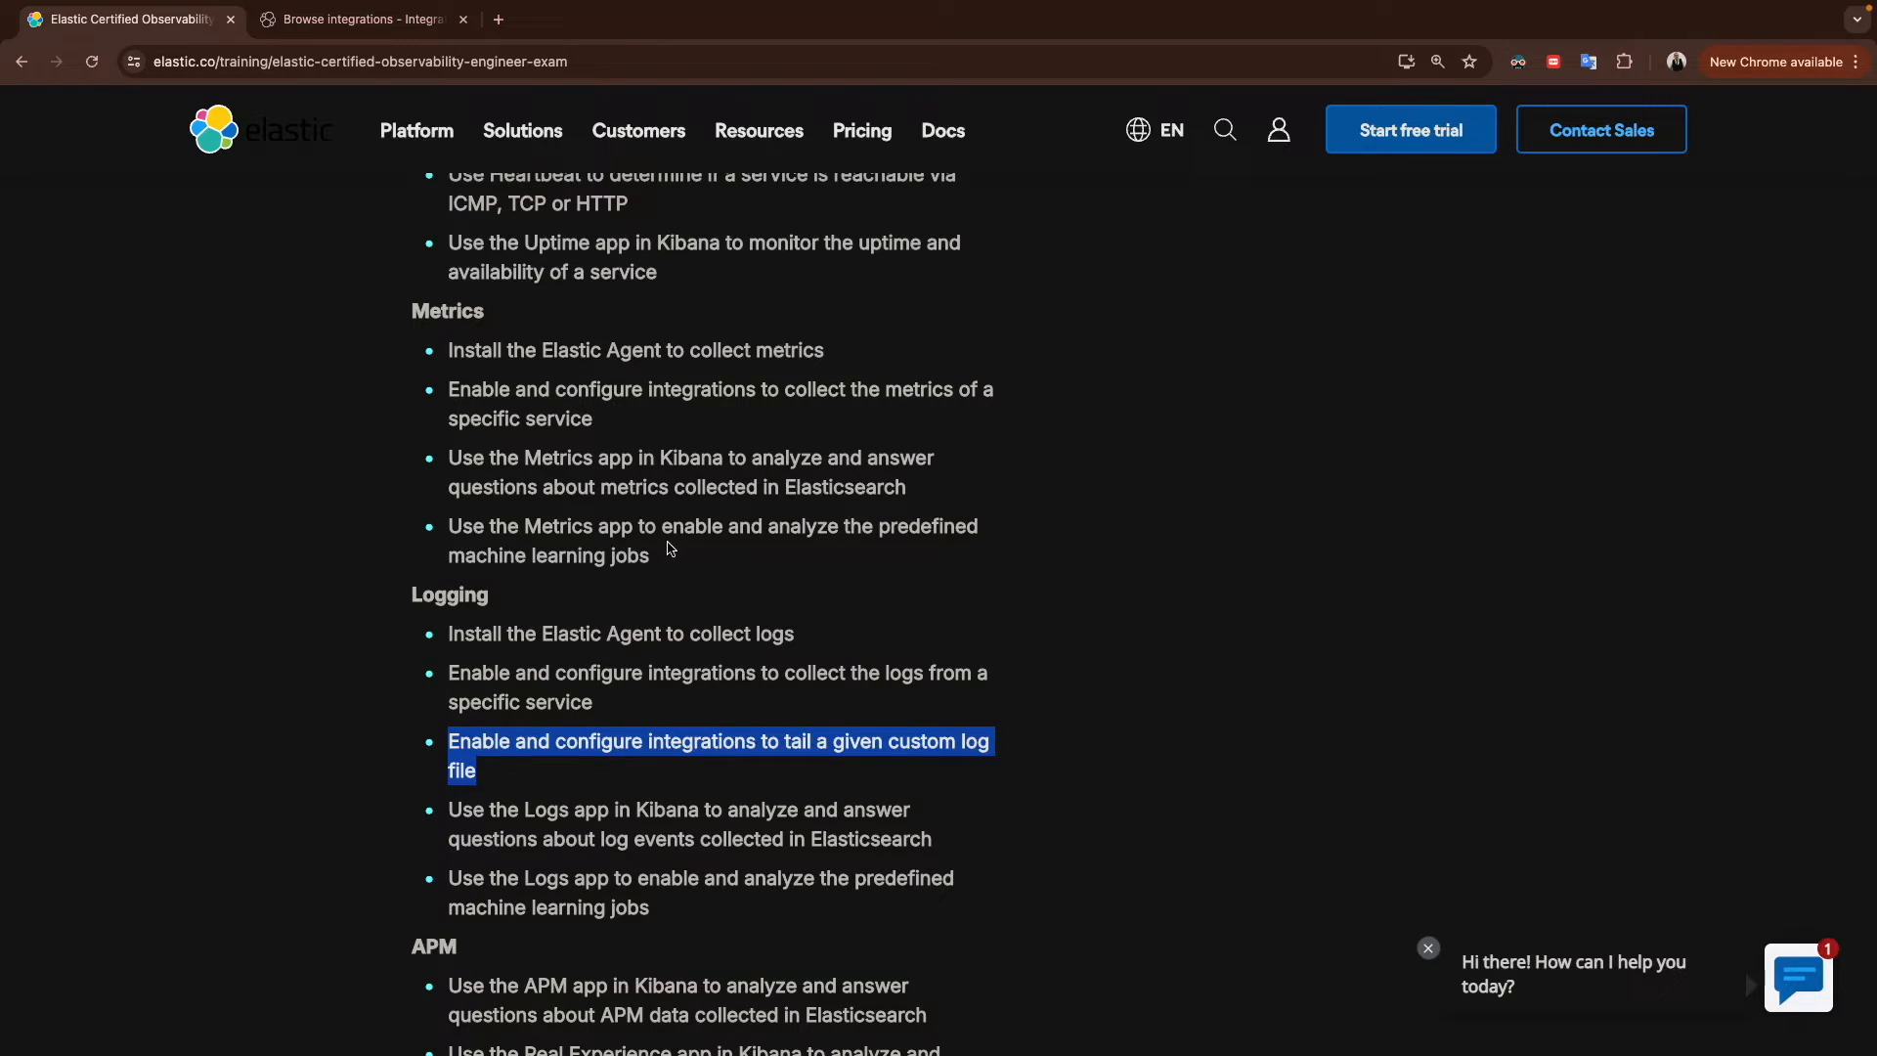
{"action": "left_click", "coordinate": [340, 30]}
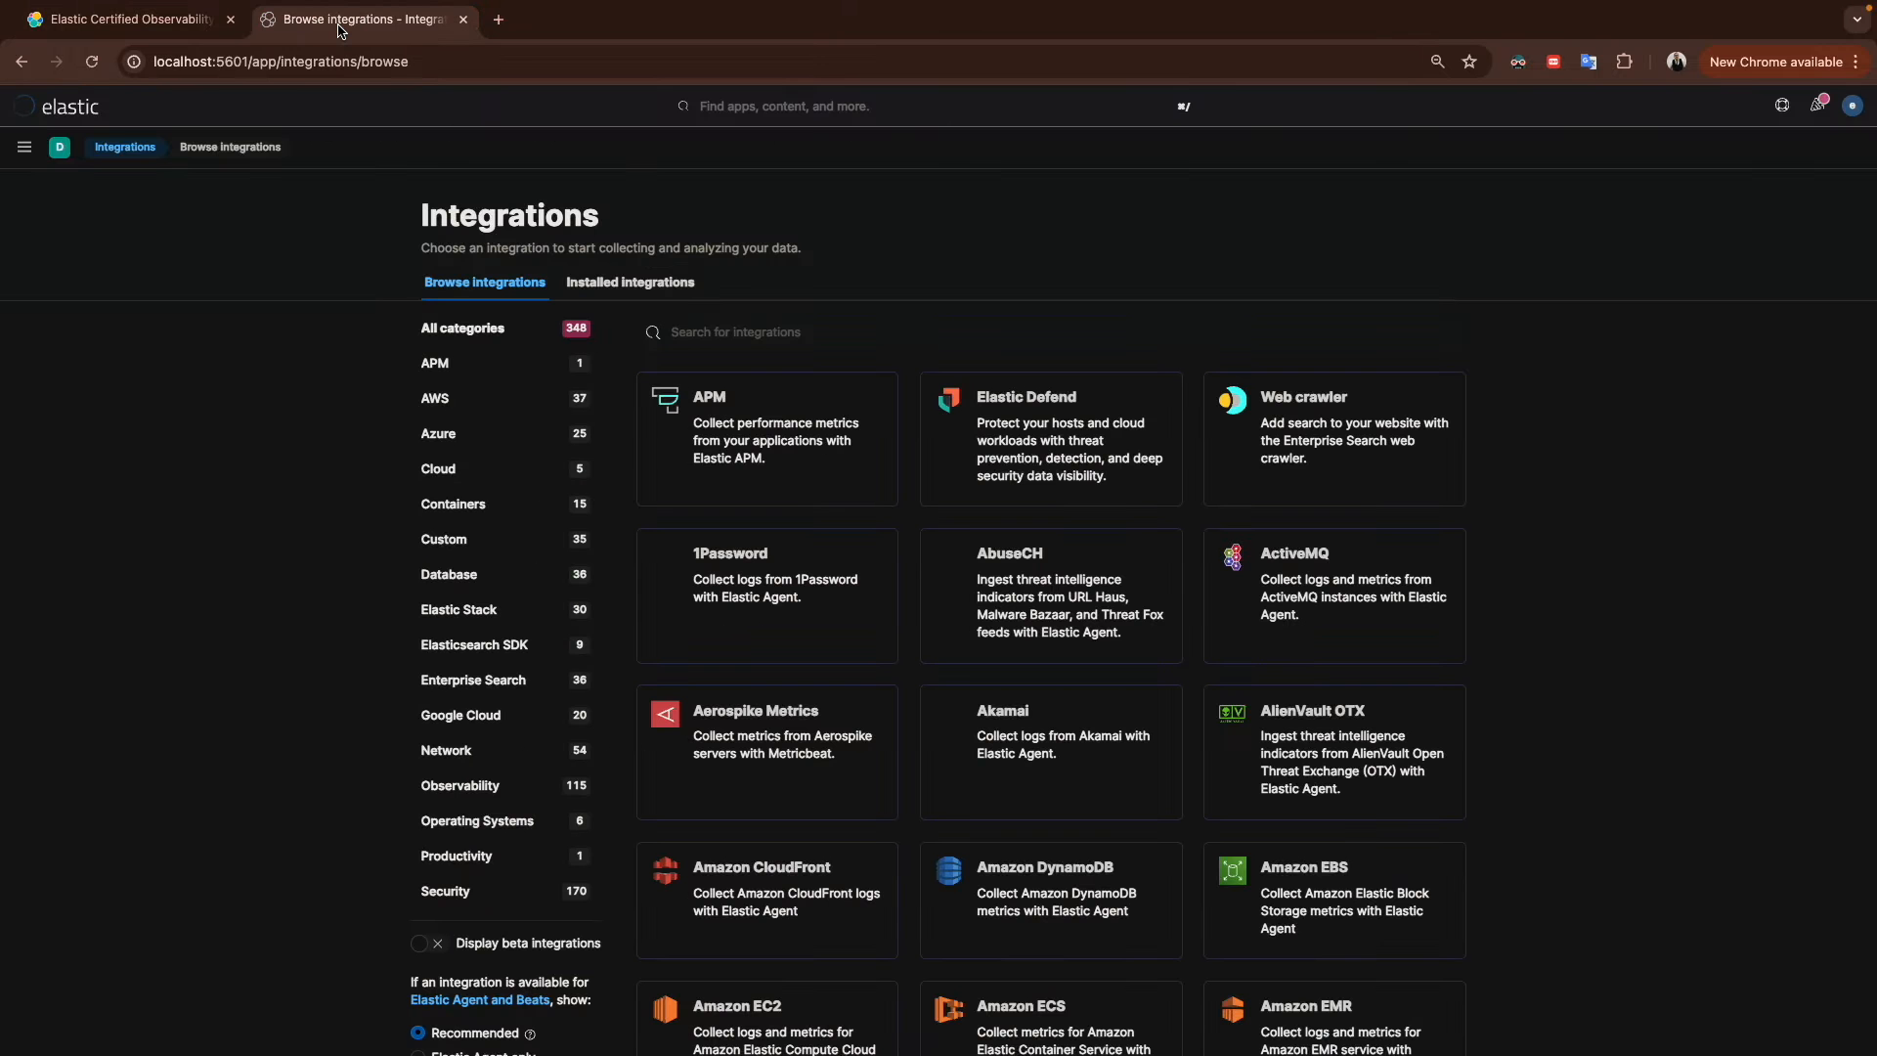
Step: Open the Fleet Server Policy's system-1 integration for editing
{"action": "left_click", "coordinate": [25, 147]}
{"action": "left_click", "coordinate": [29, 786]}
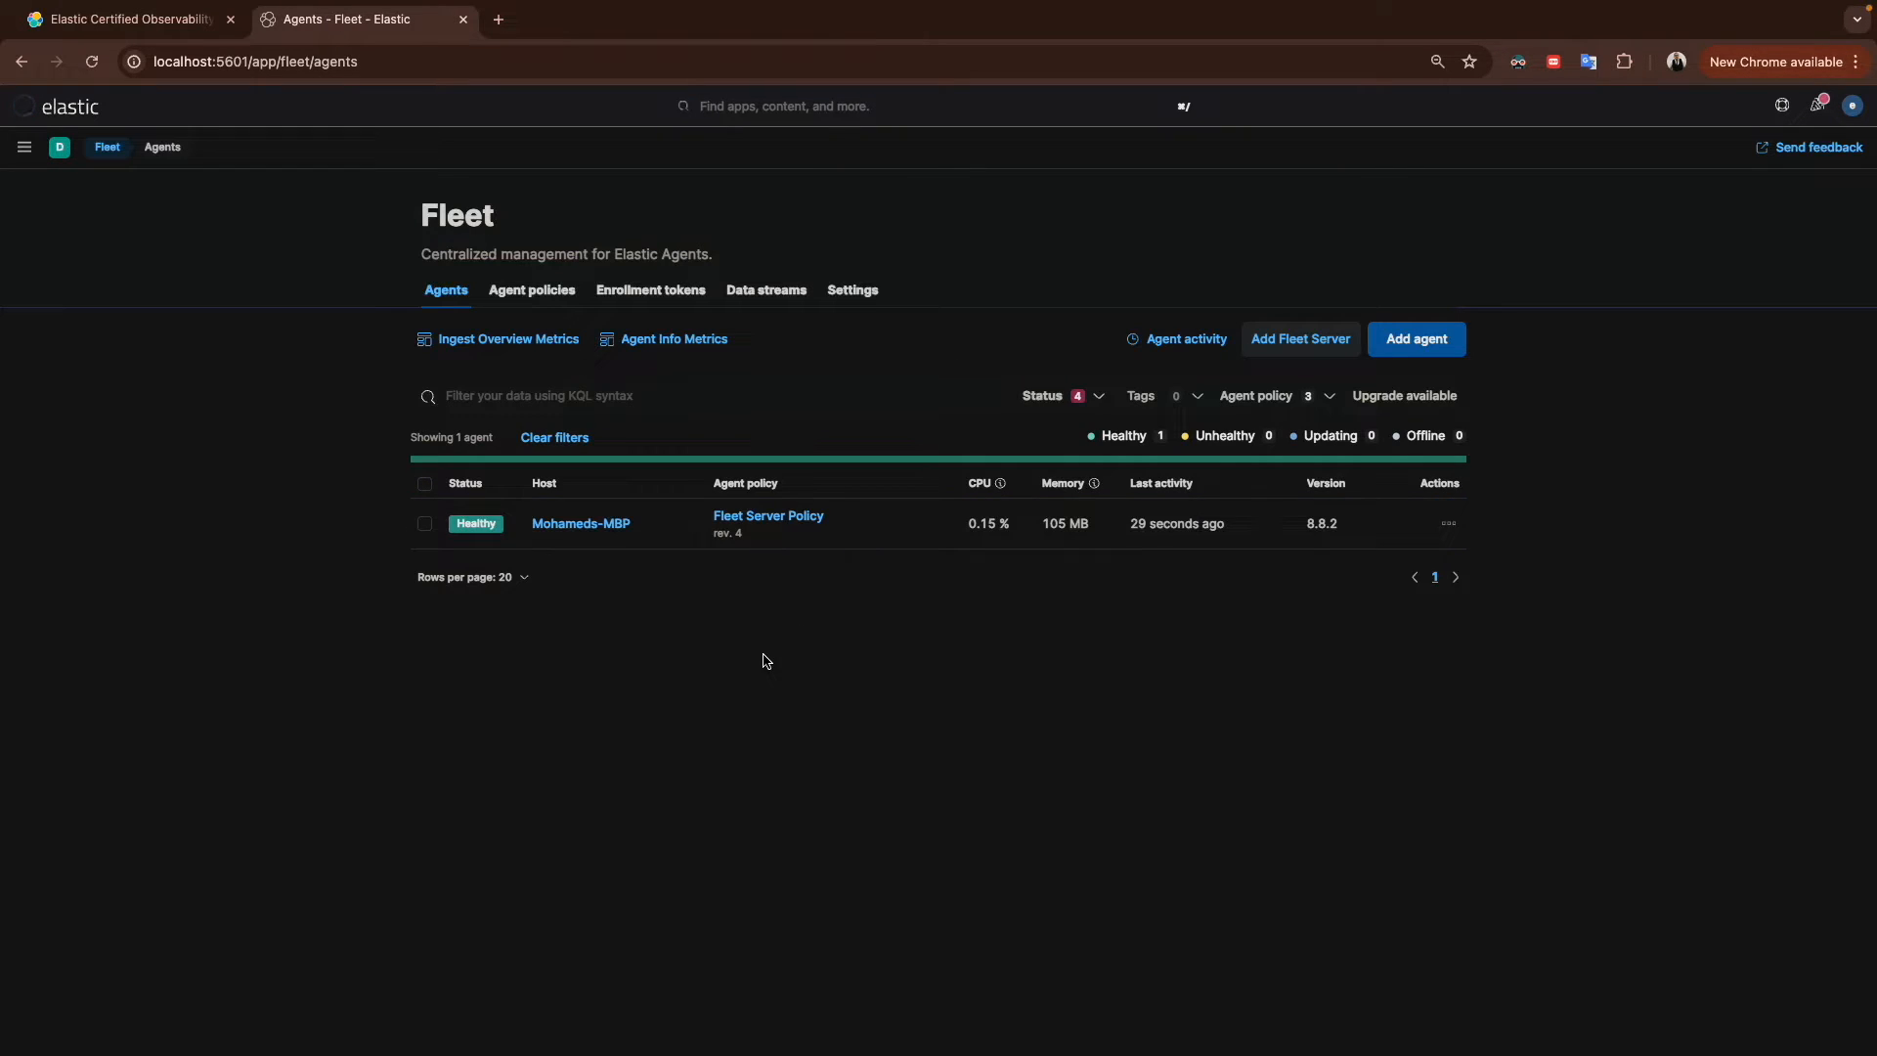
{"action": "left_click", "coordinate": [768, 518]}
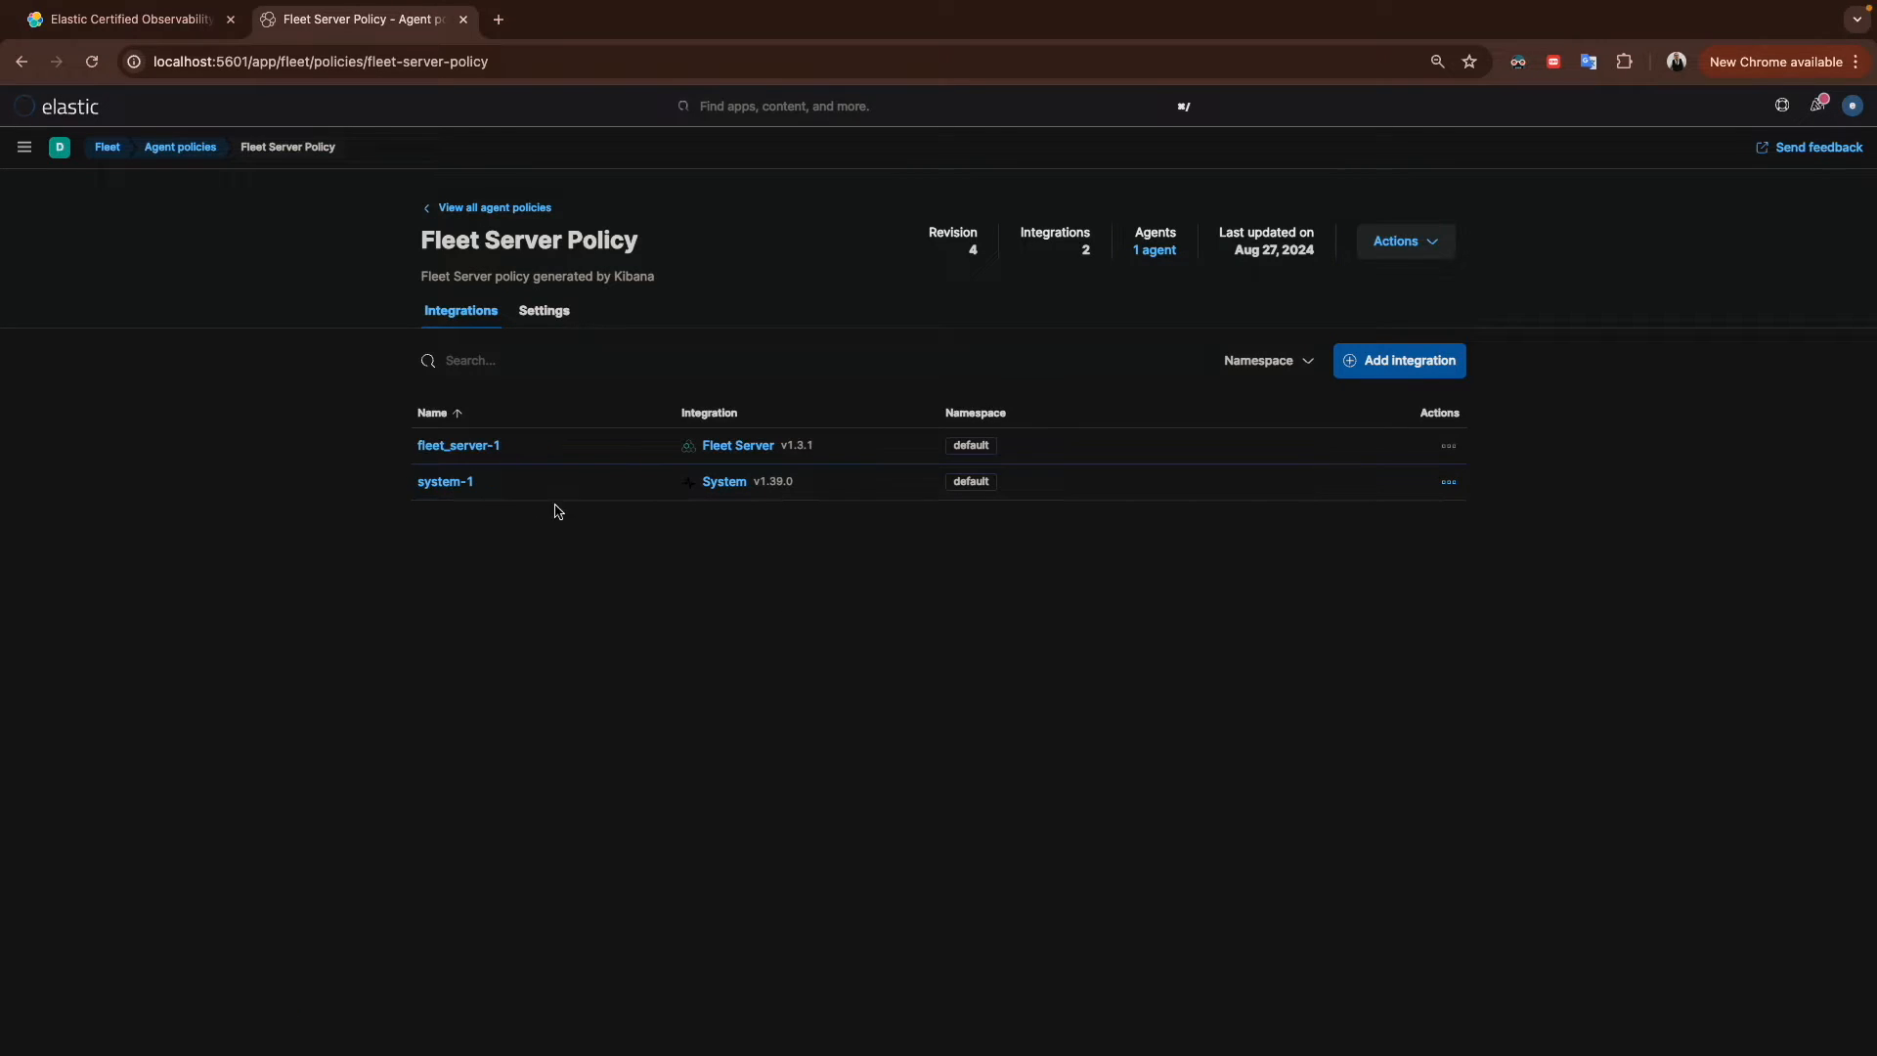
{"action": "left_click", "coordinate": [442, 484]}
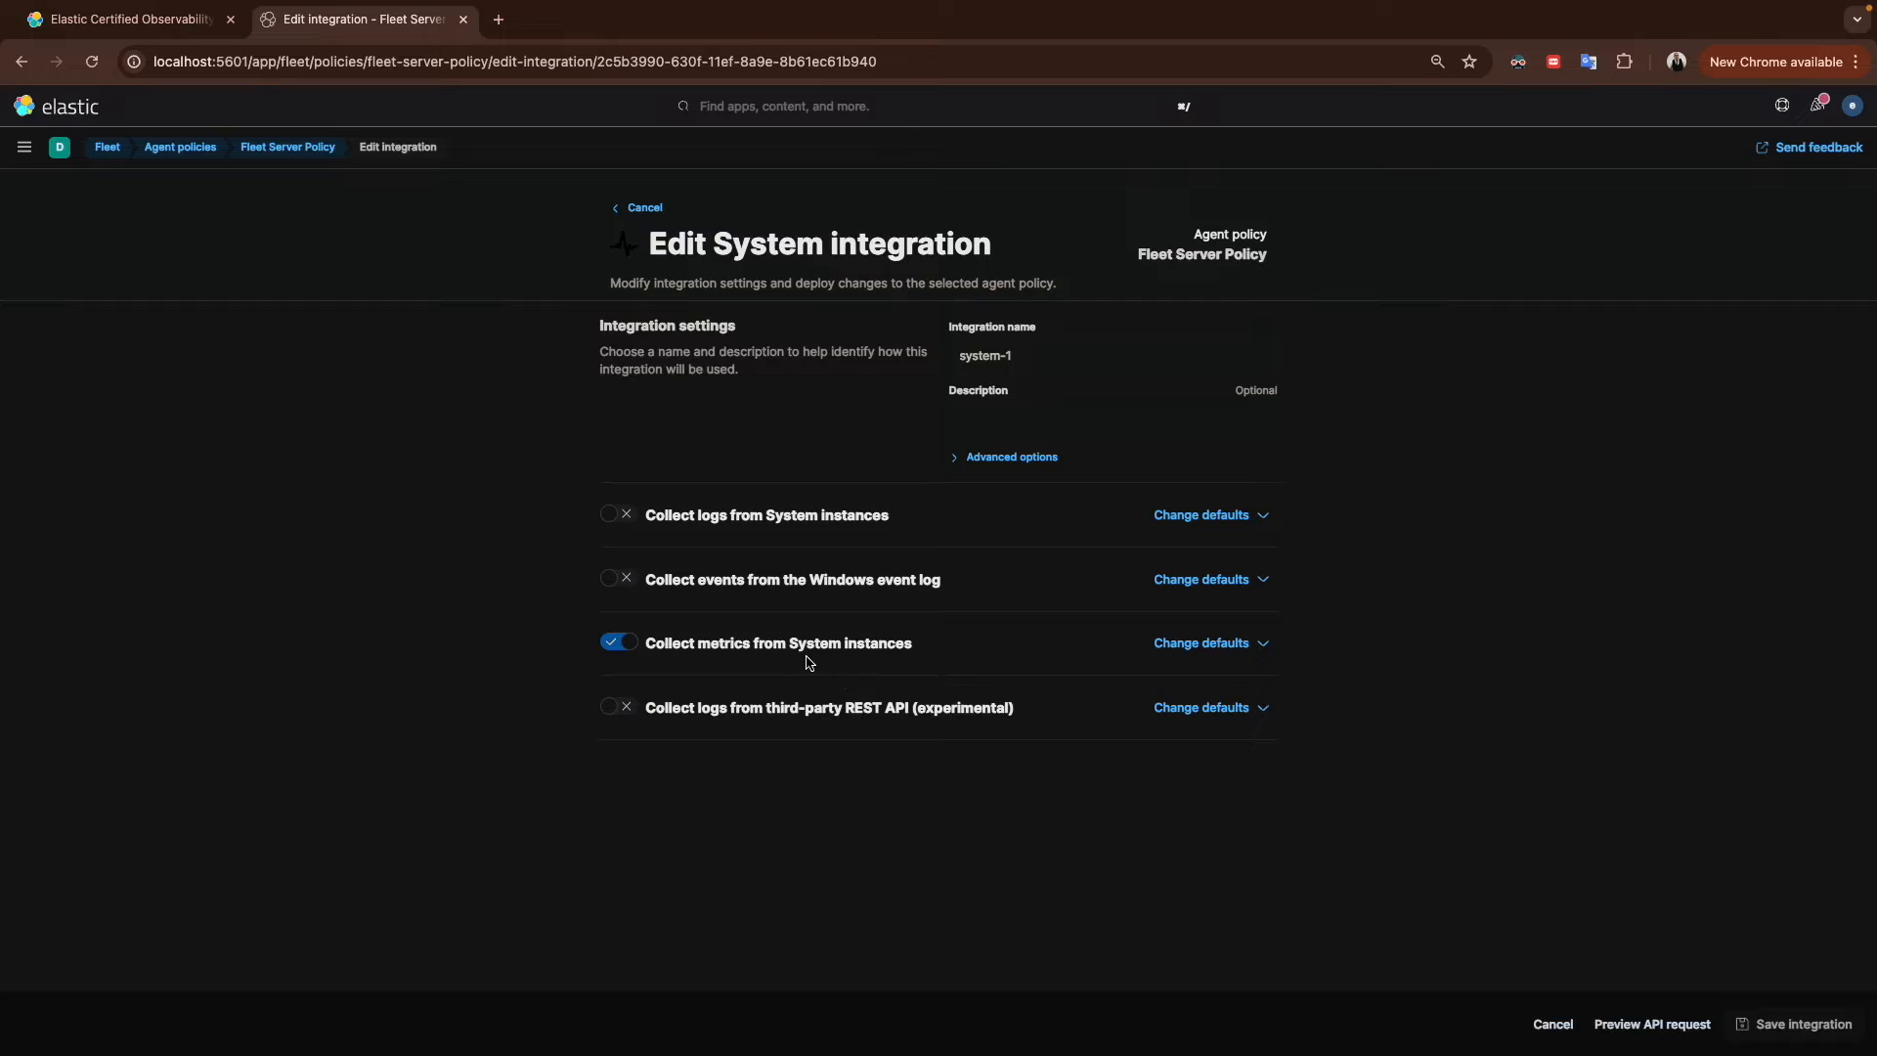
Step: Turn off metrics collection and turn on log collection from System instances
{"action": "left_click", "coordinate": [615, 643]}
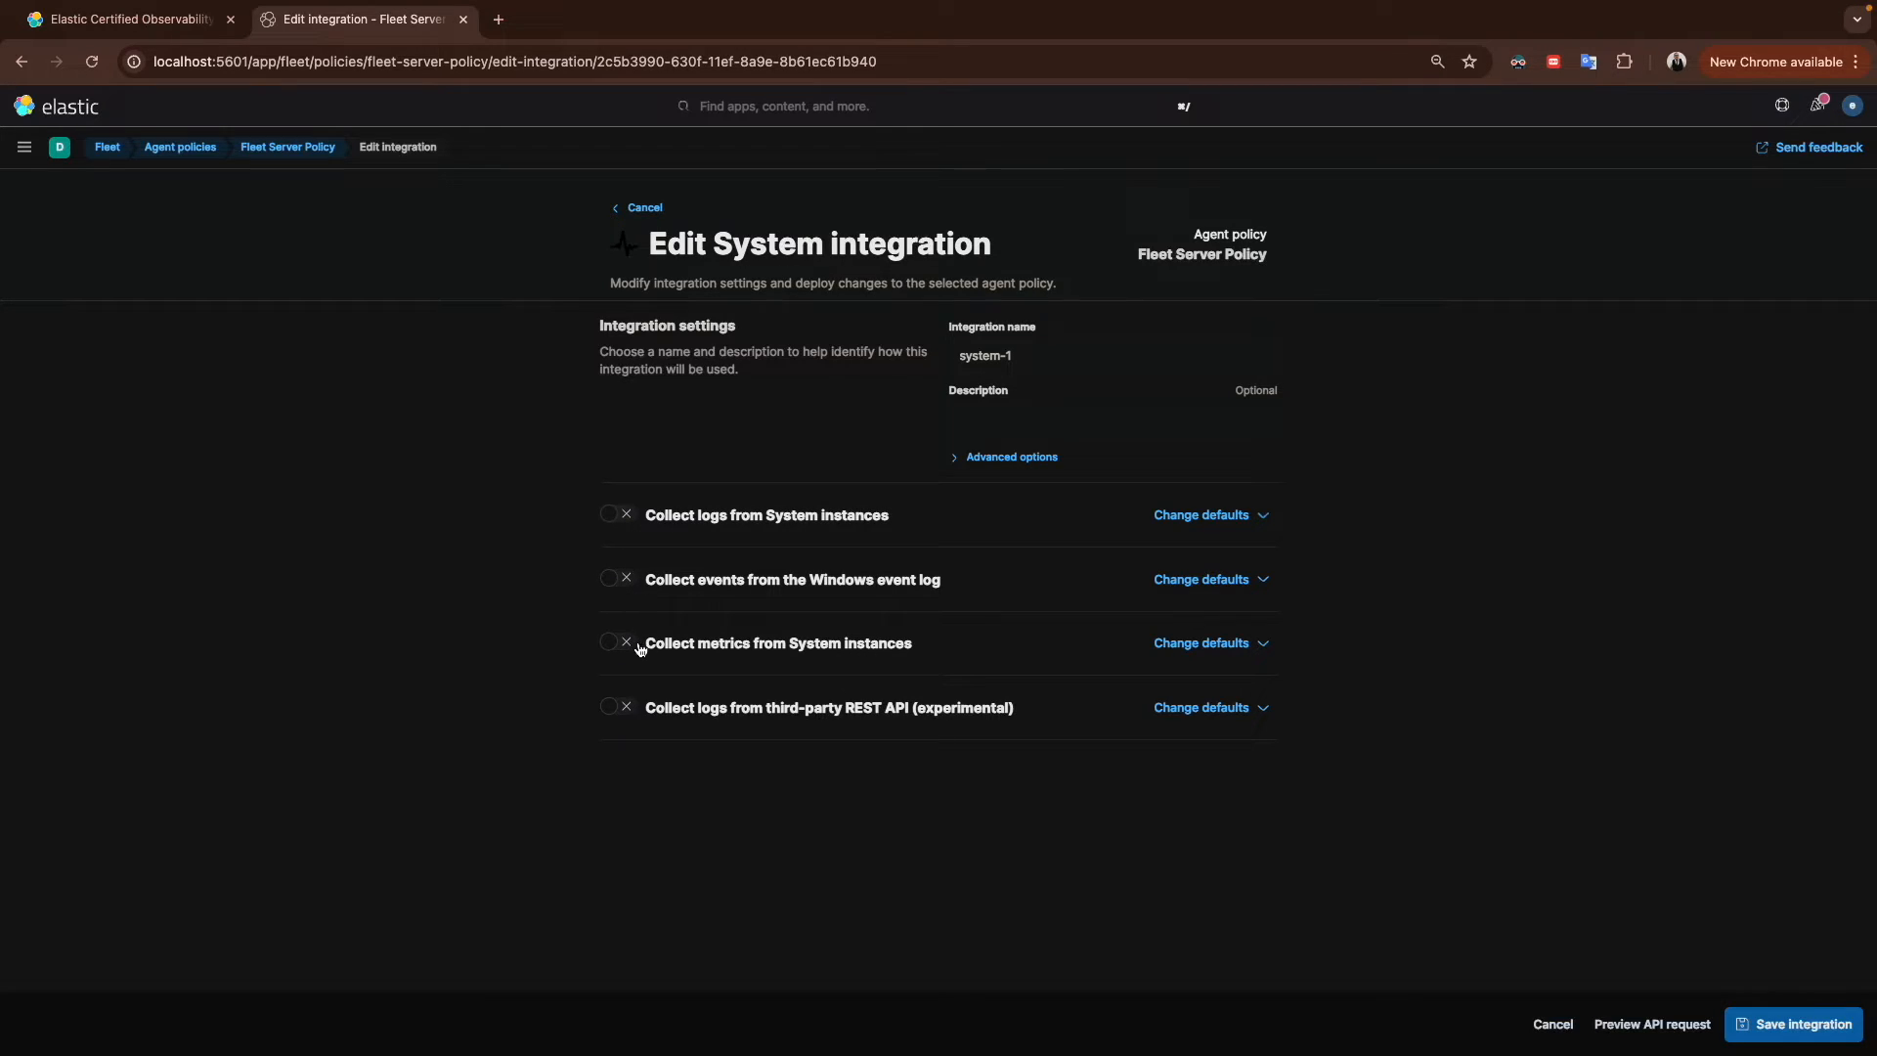
{"action": "left_click", "coordinate": [634, 519]}
Step: Expand the log collection defaults and add a new row to the System syslog paths
{"action": "left_click", "coordinate": [1188, 516]}
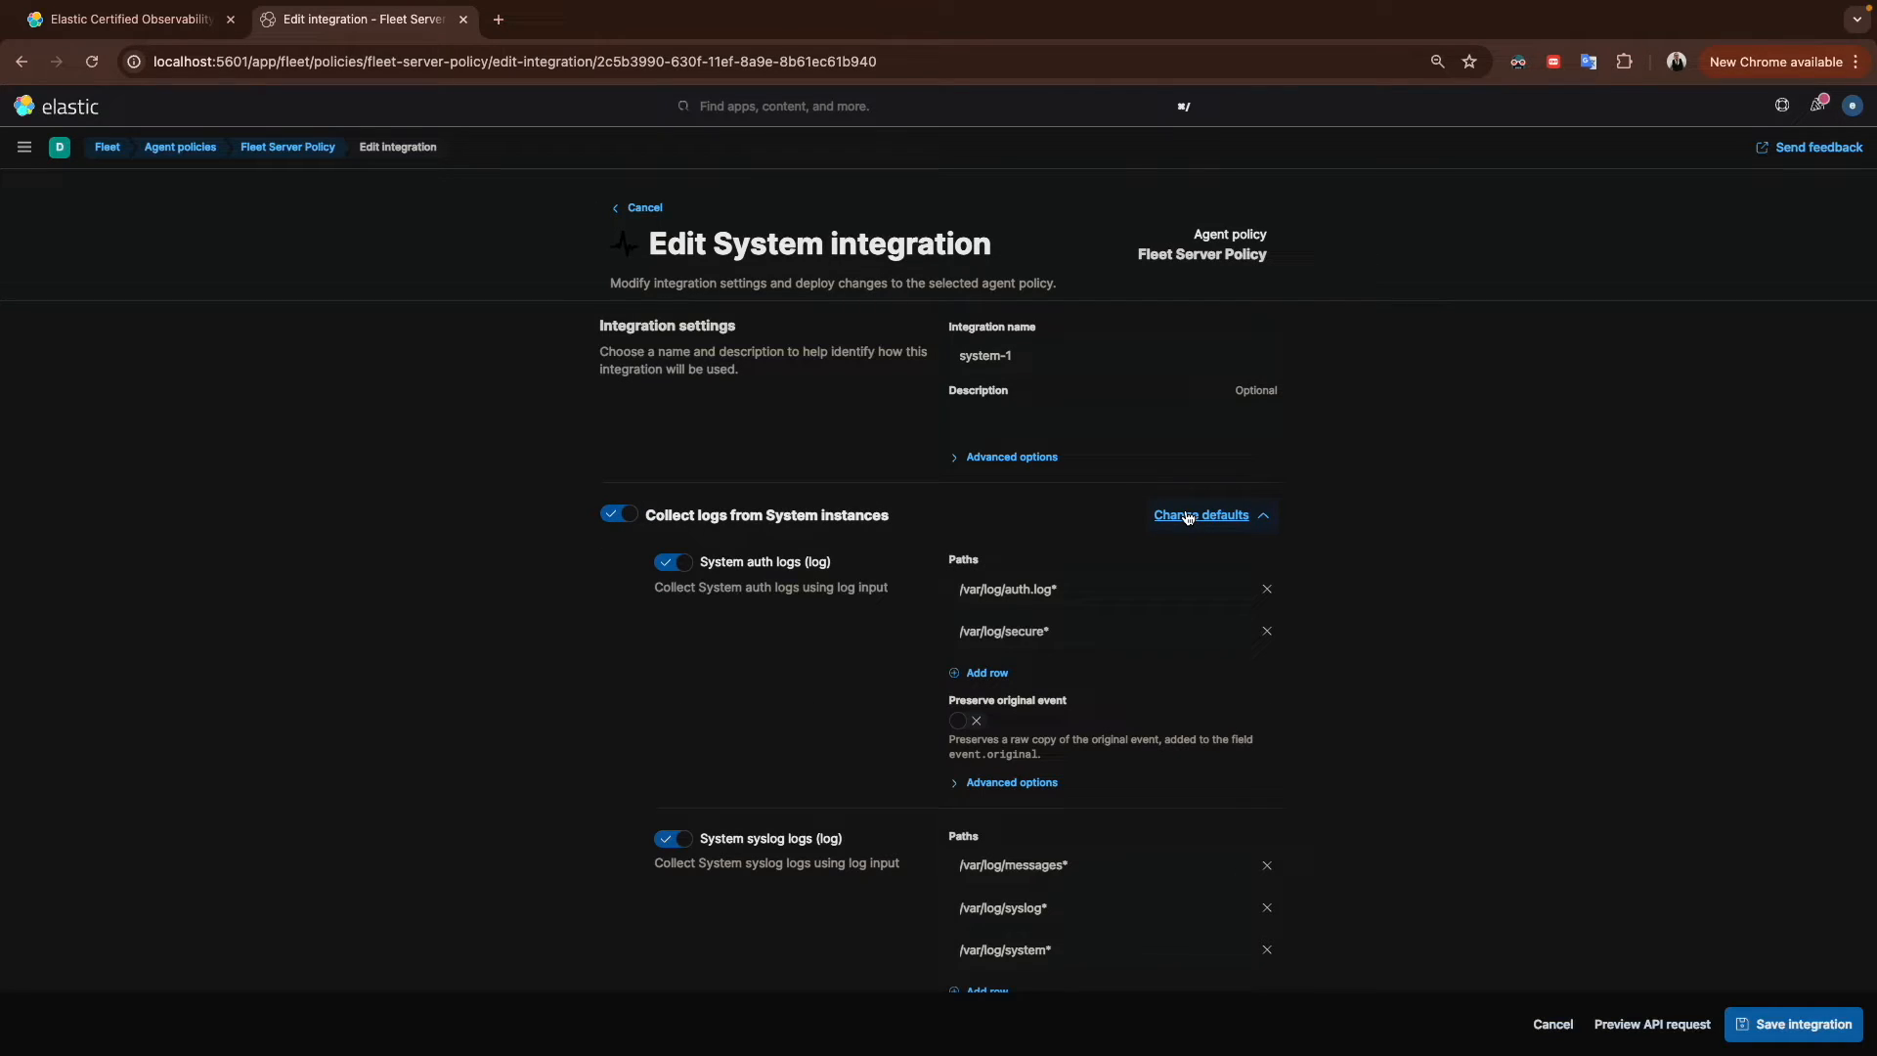
{"action": "scroll", "coordinate": [857, 690], "scroll_direction": "down", "scroll_amount": 3}
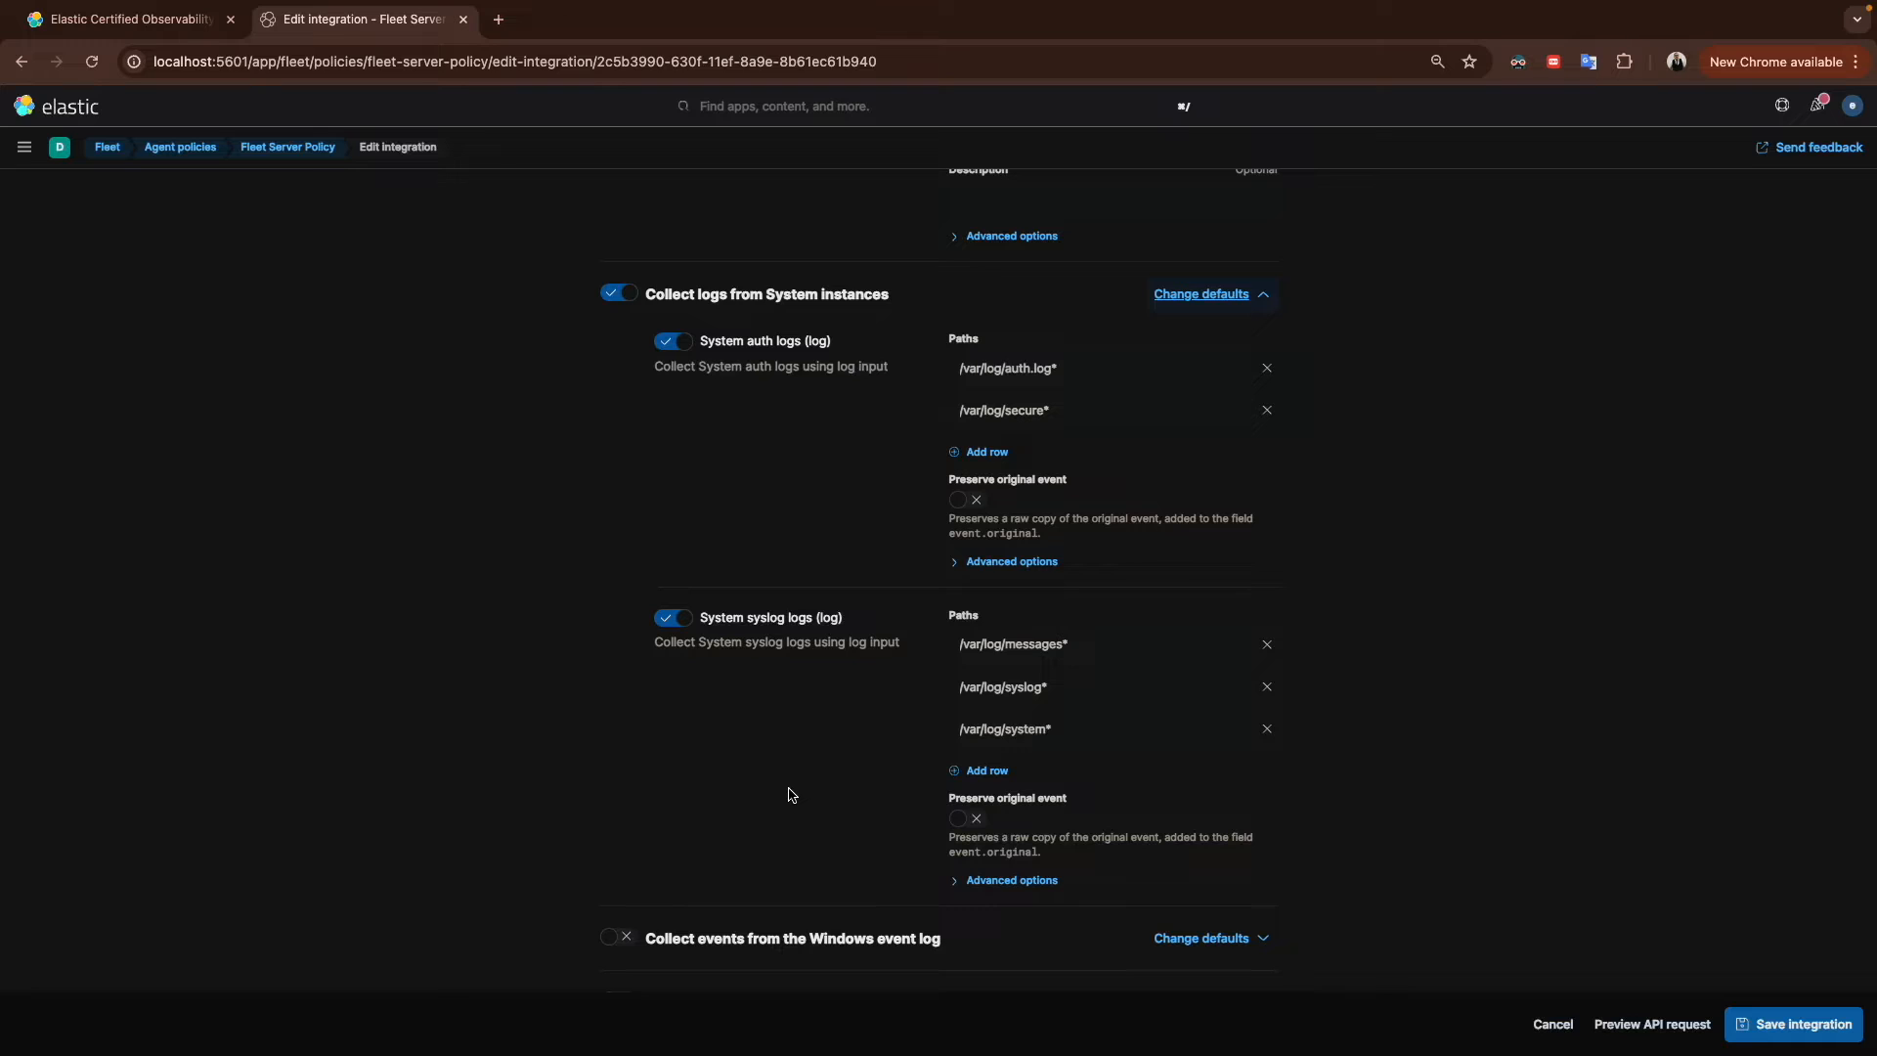
{"action": "left_click", "coordinate": [991, 772]}
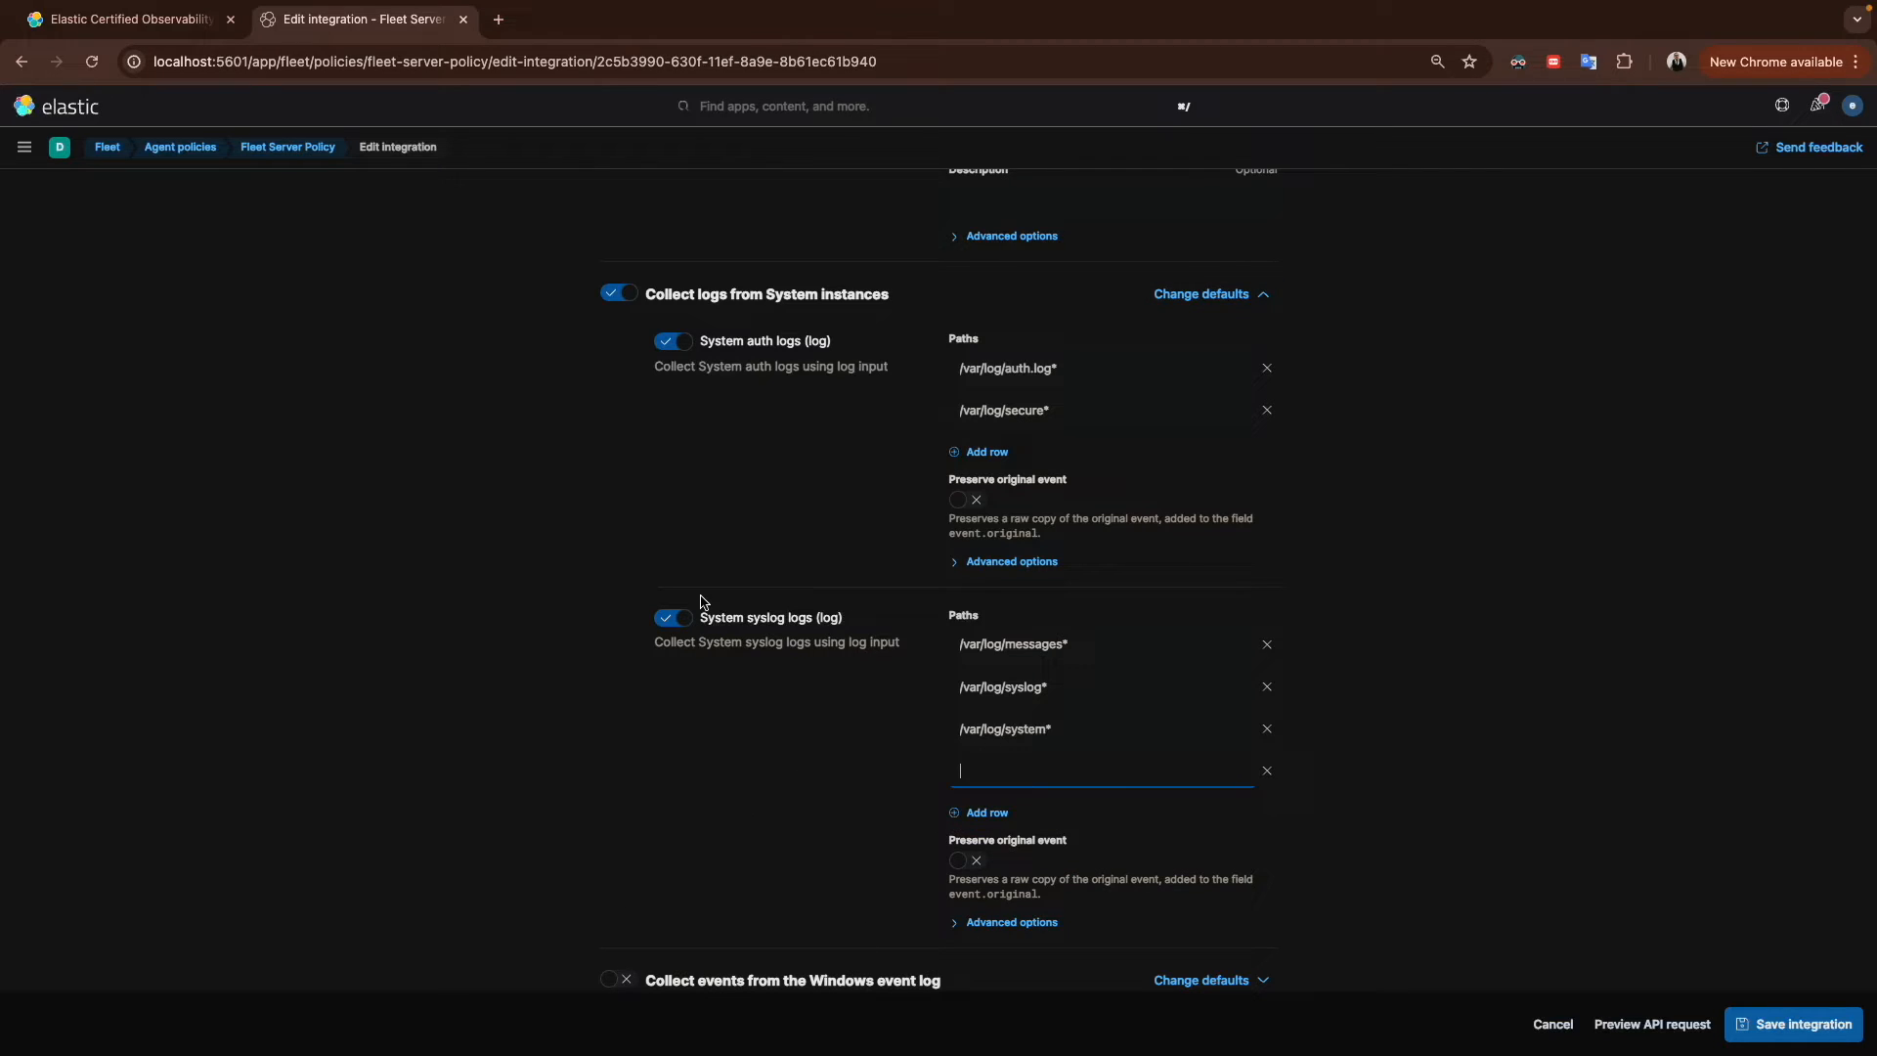
Step: Switch to VS Code and paste sample syslog lines into a new untitled file
{"action": "key", "text": "ctrl+Right"}
{"action": "key", "text": "ctrl+Right"}
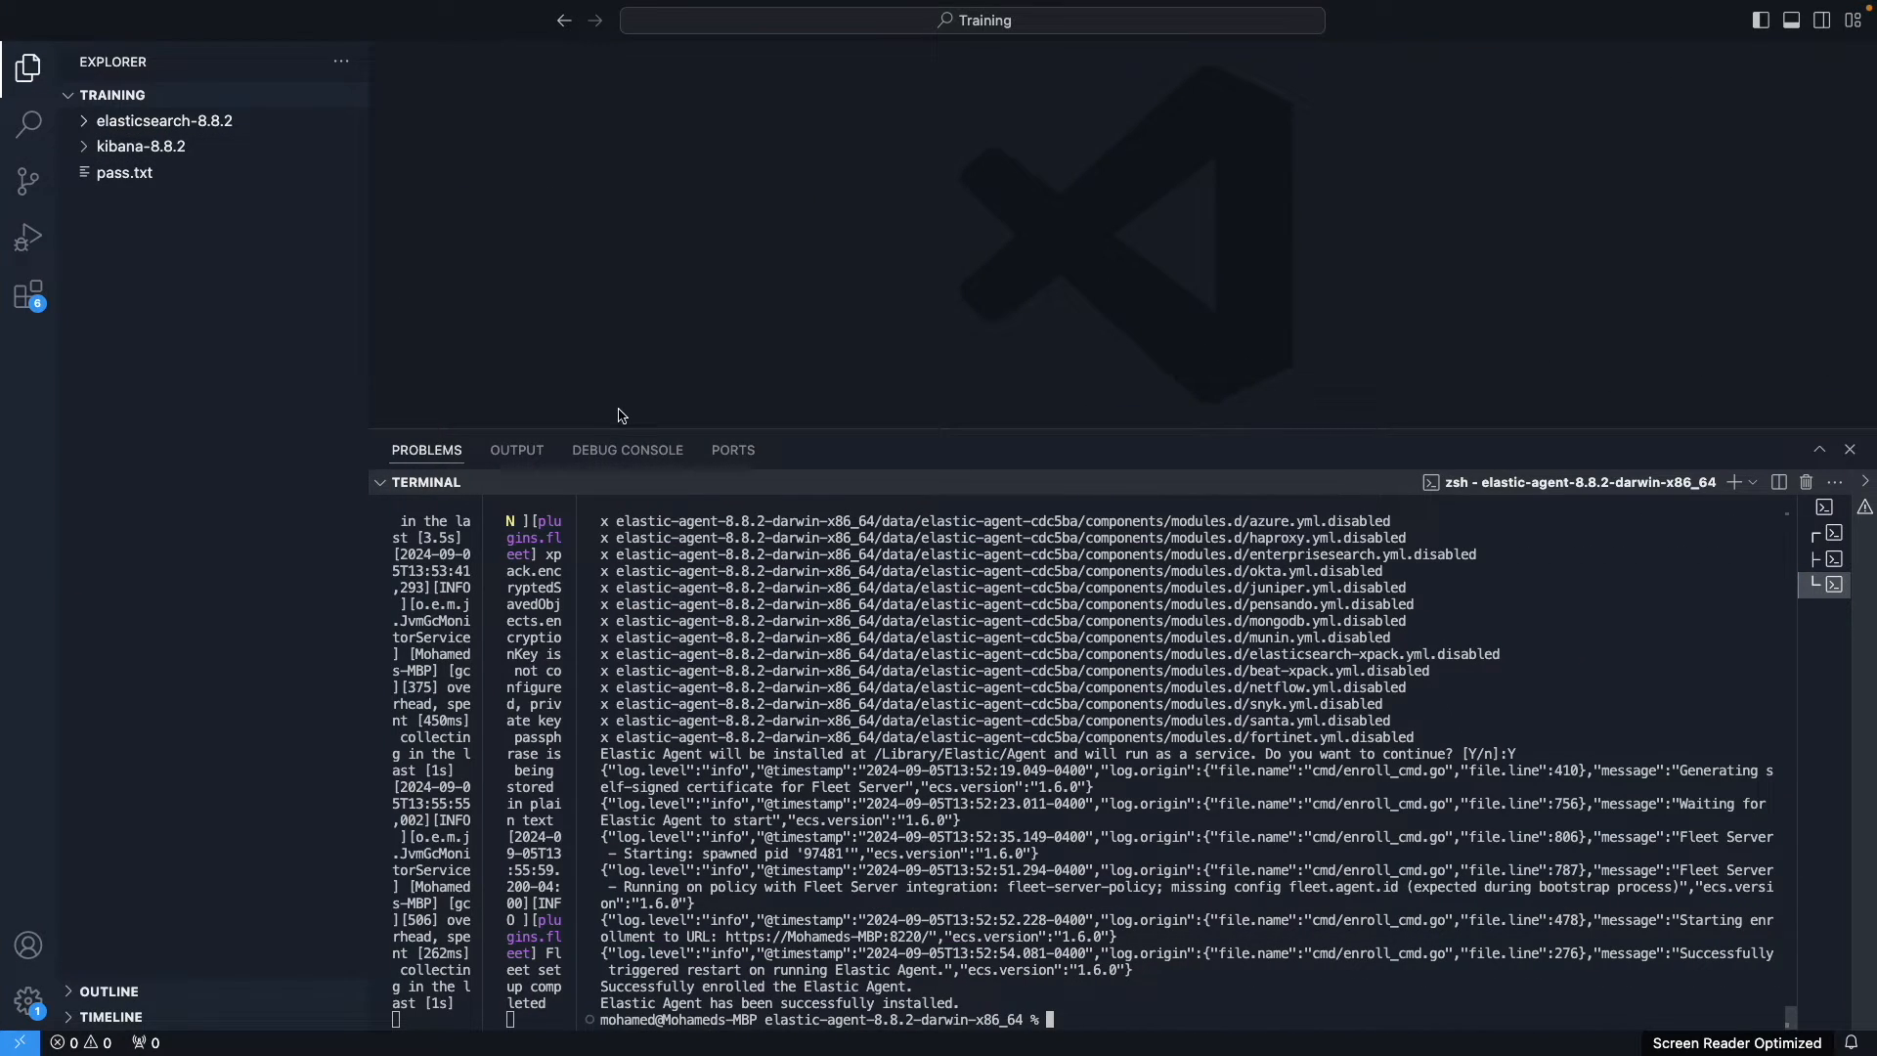
{"action": "left_click_drag", "start_coordinate": [624, 428], "coordinate": [624, 627]}
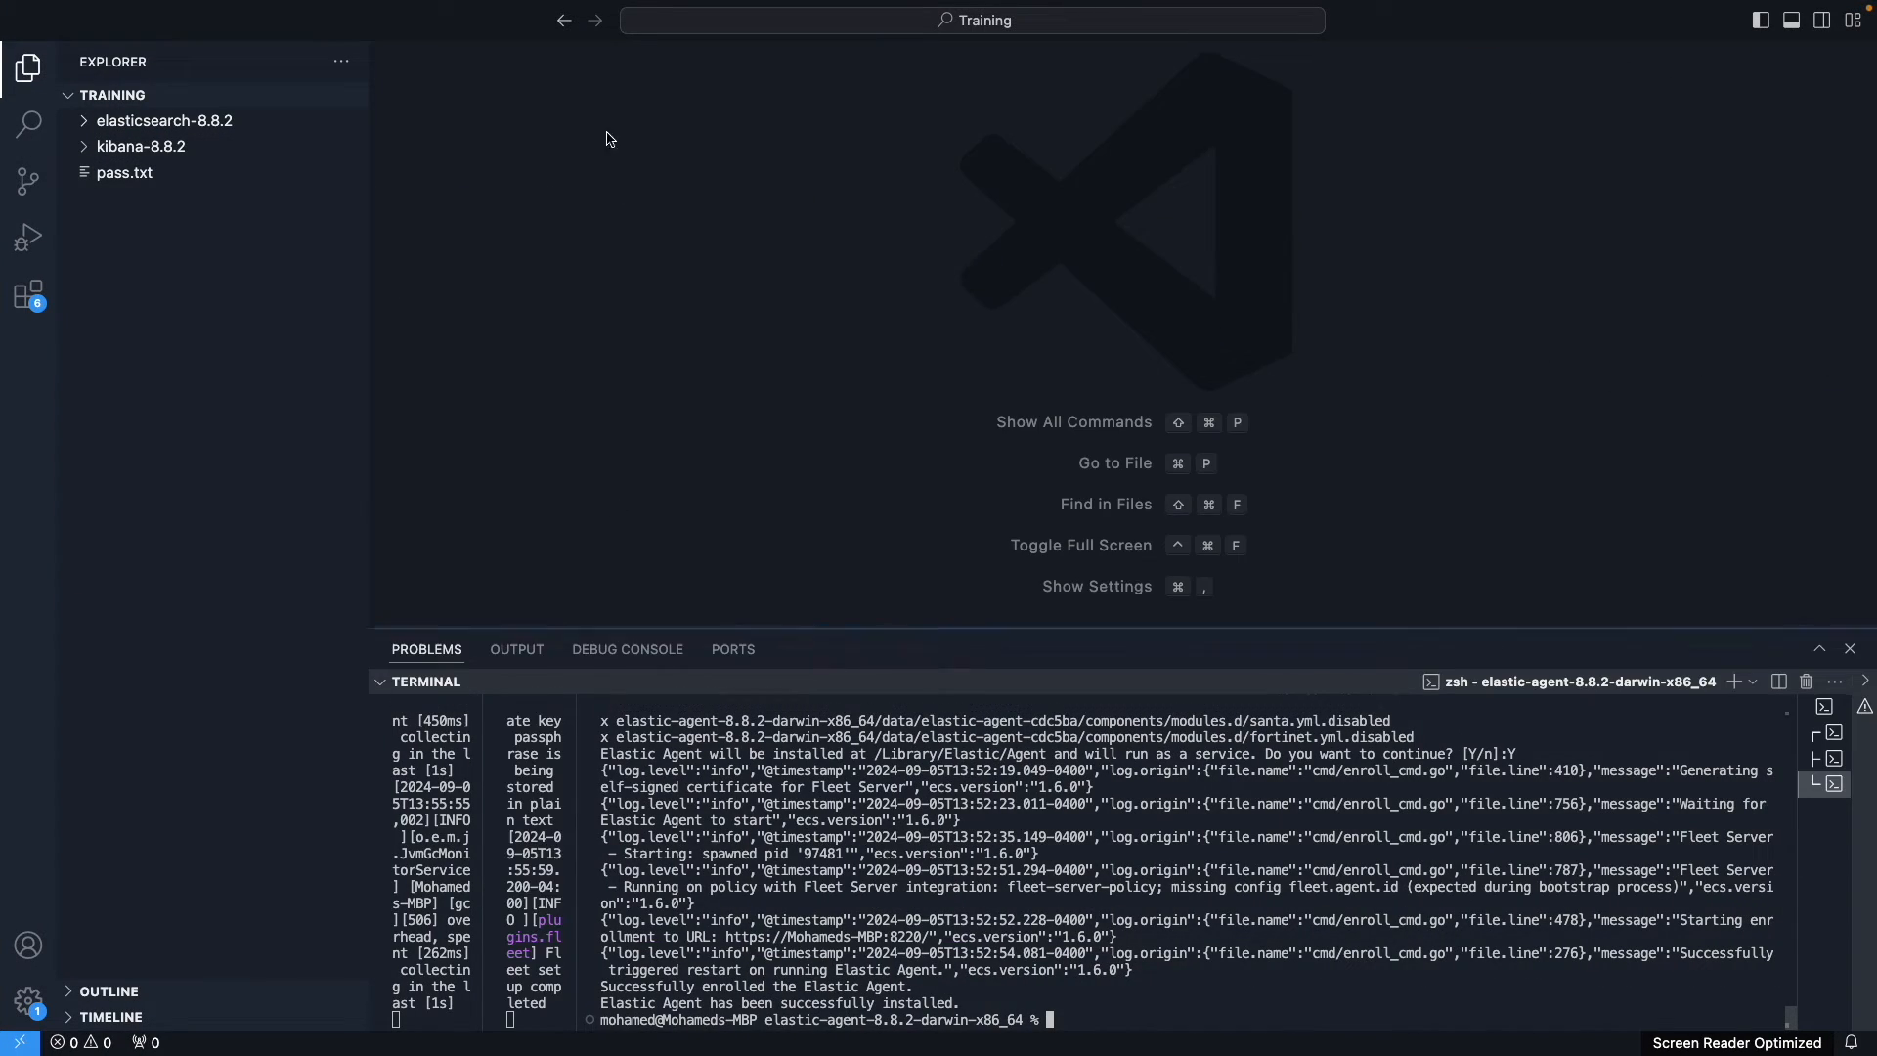
{"action": "double_click", "coordinate": [598, 83]}
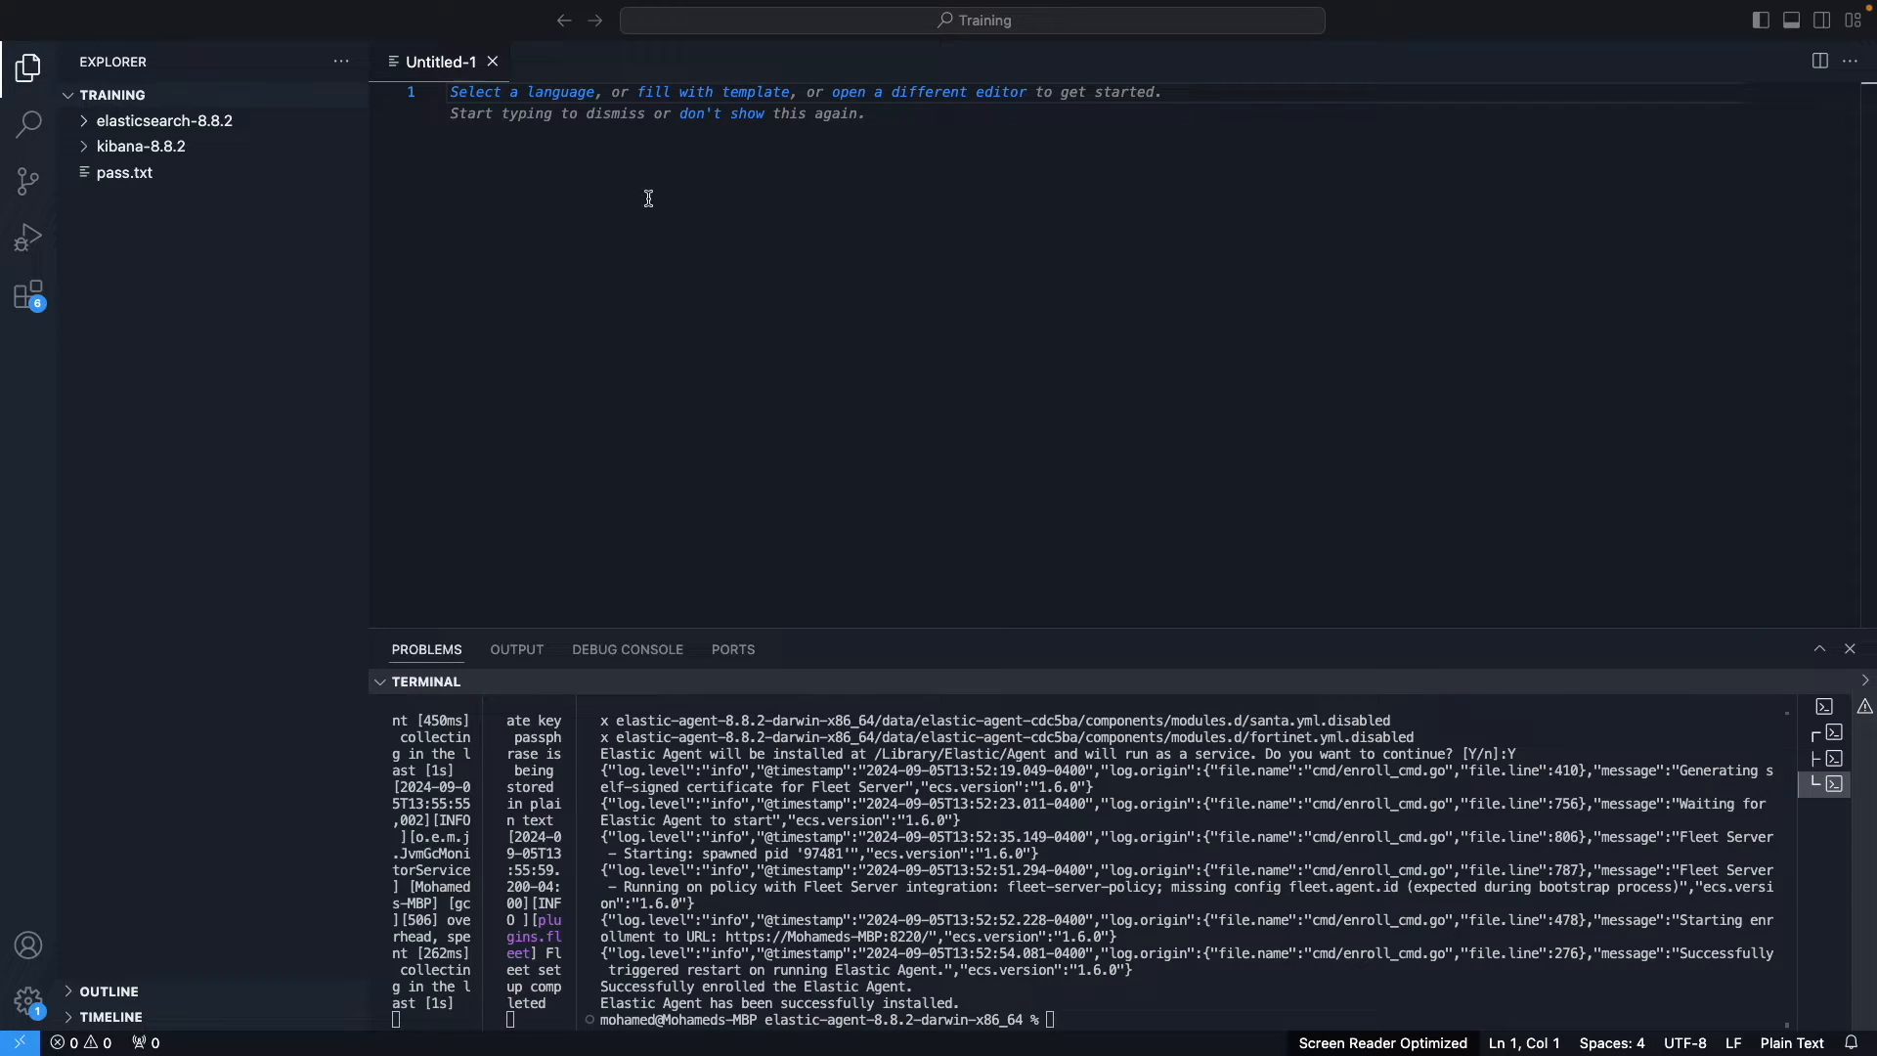
{"action": "key", "text": "super+v"}
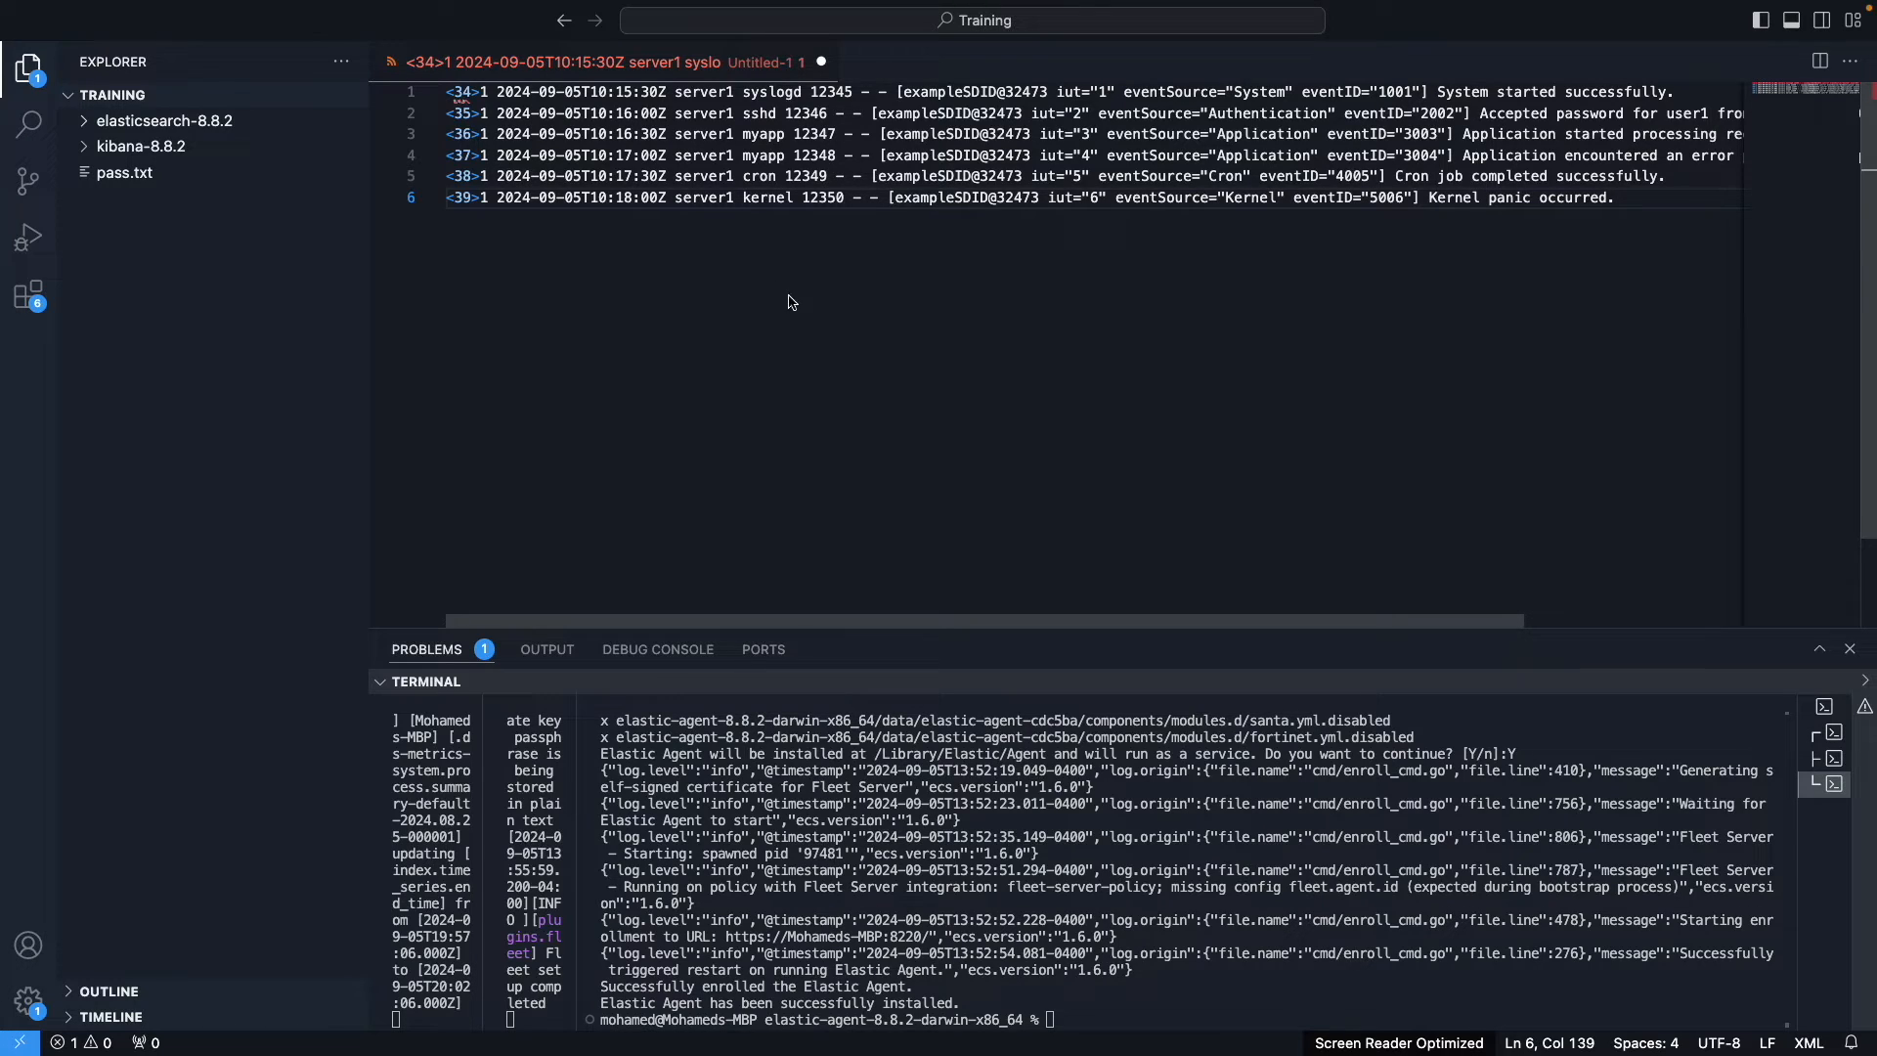
Step: Save the file as lab-dev.log in the Training folder
{"action": "key", "text": "super+s"}
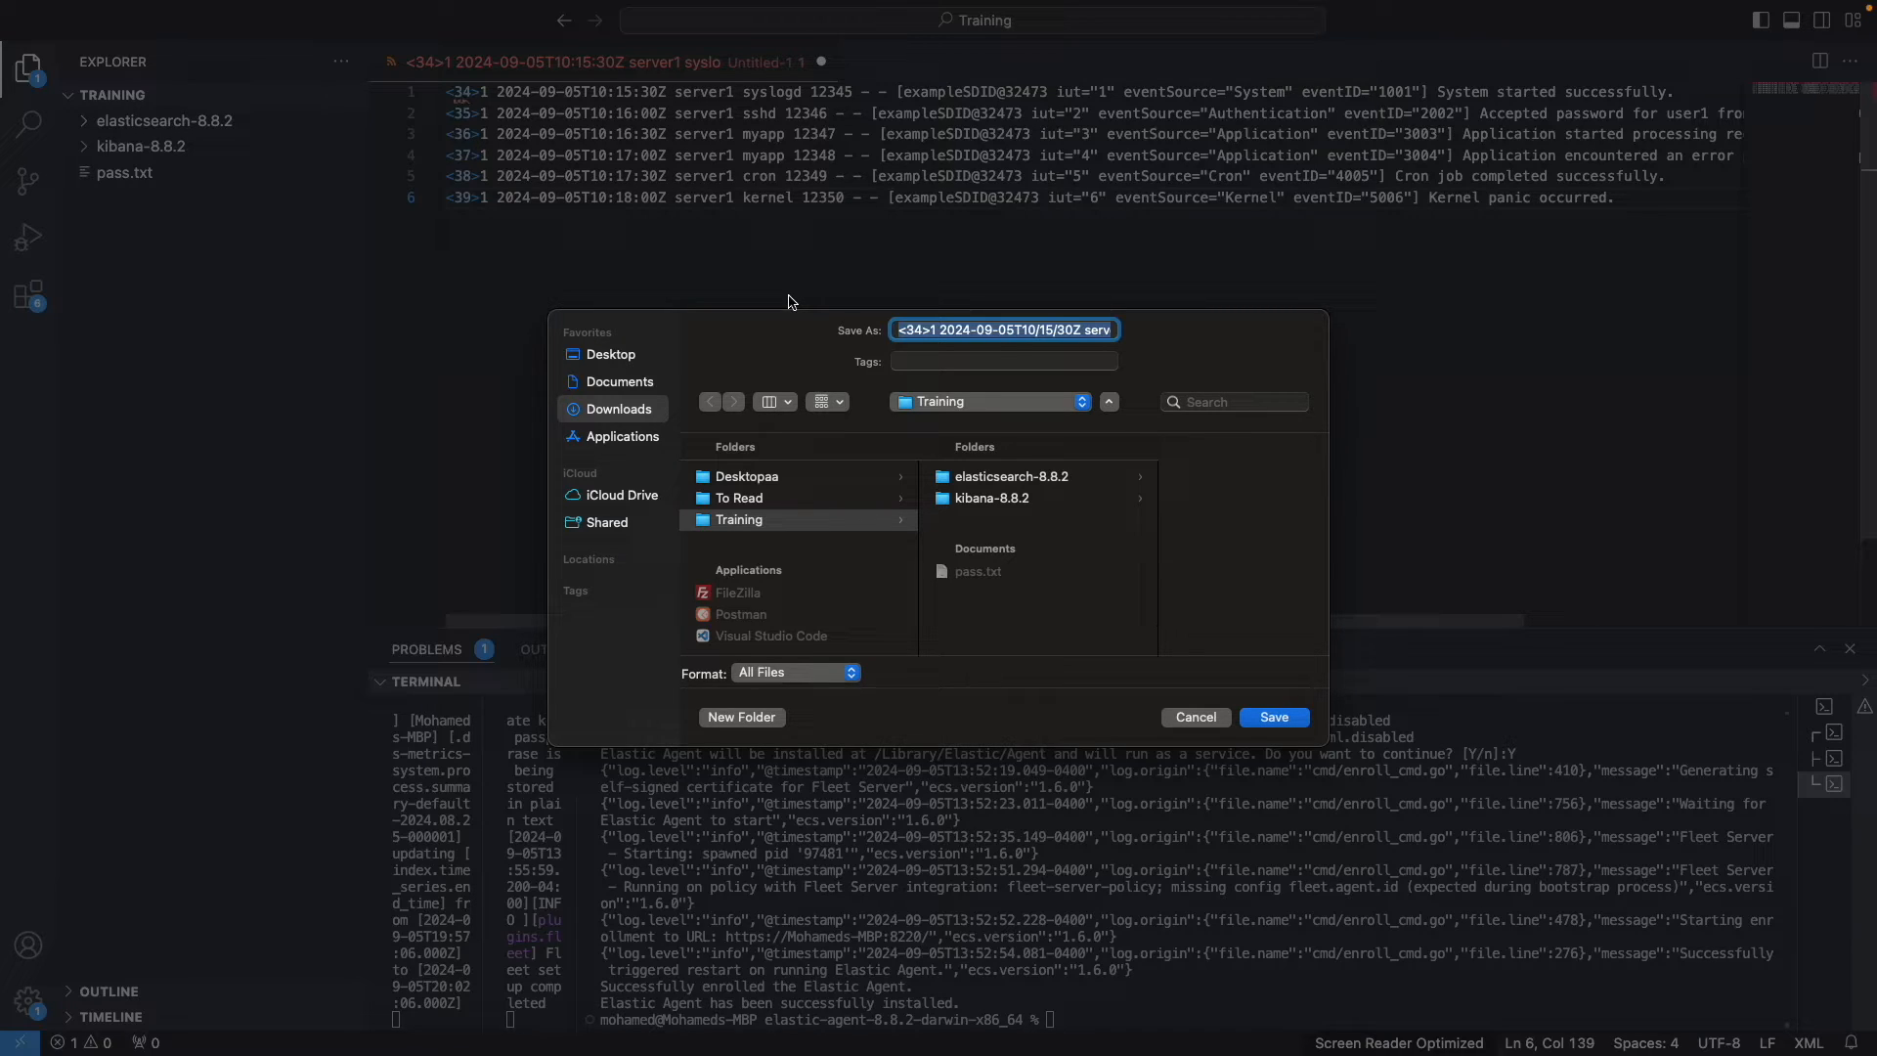
{"action": "type", "text": "lab-dev.log"}
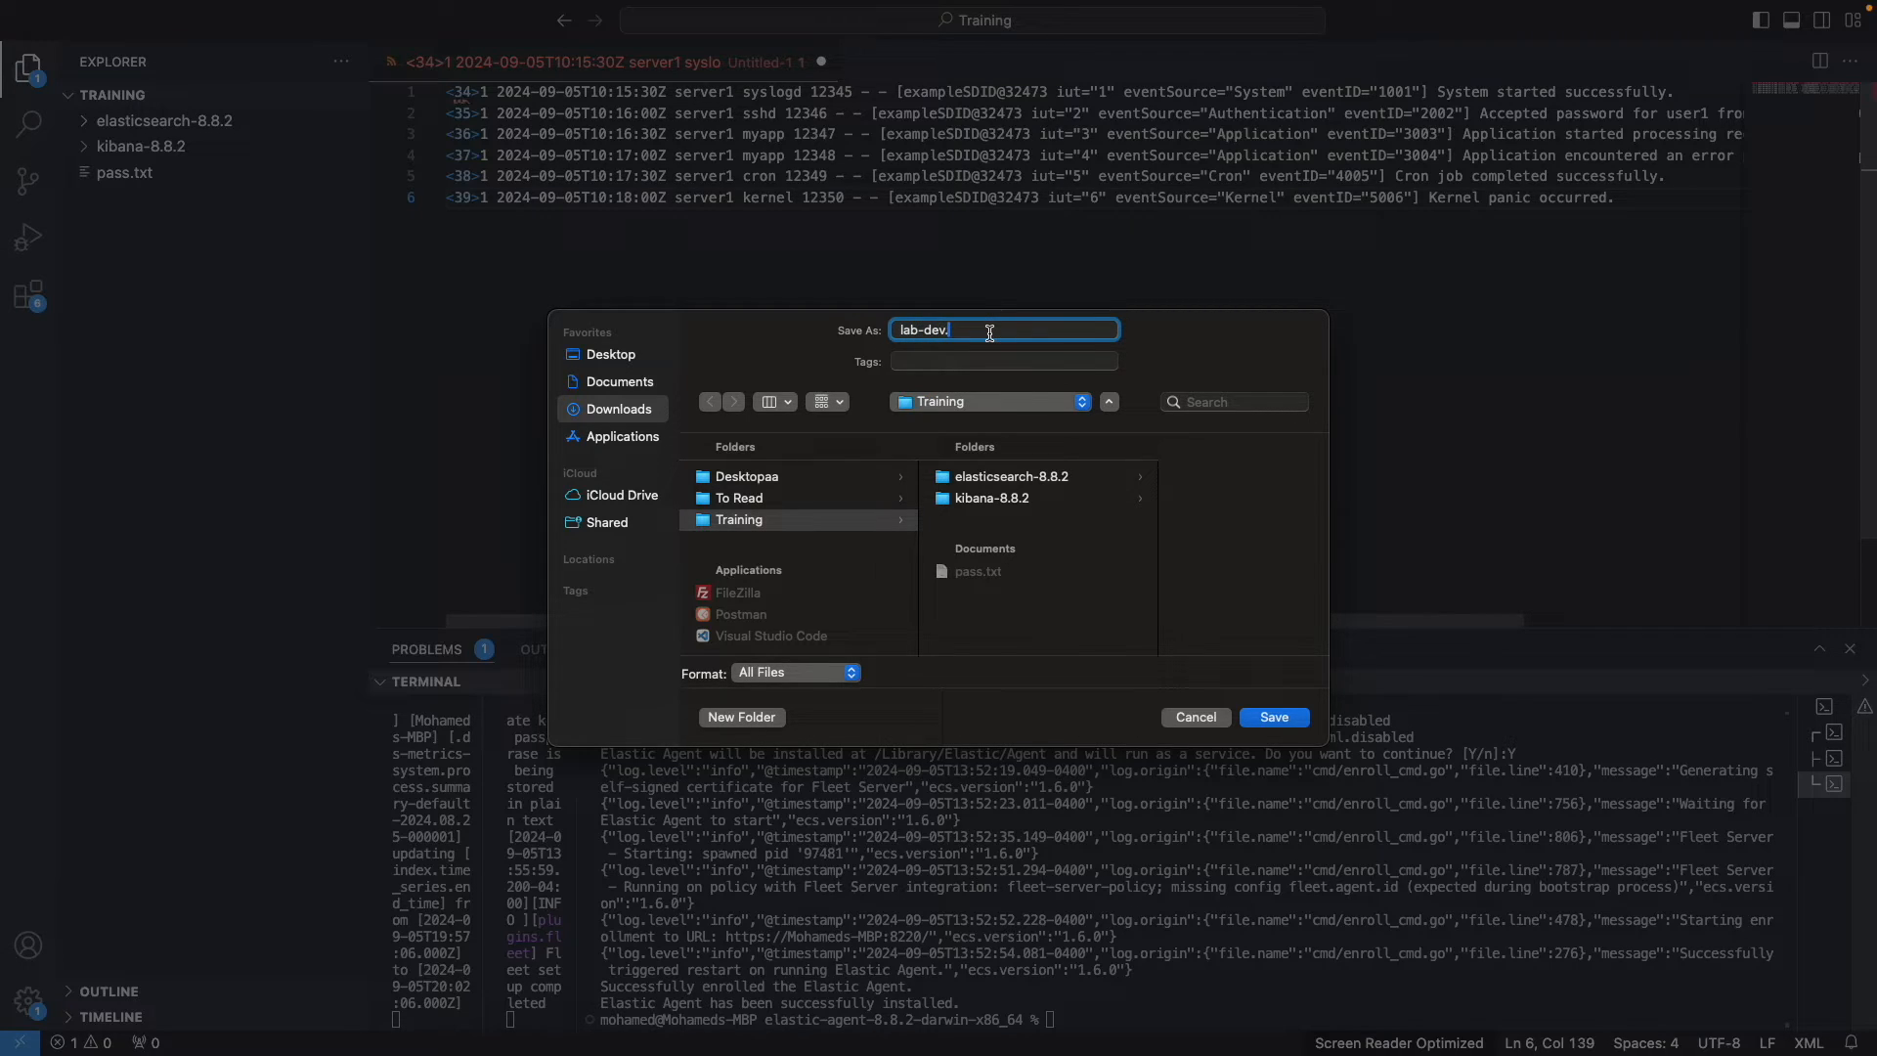
{"action": "left_click", "coordinate": [1275, 718]}
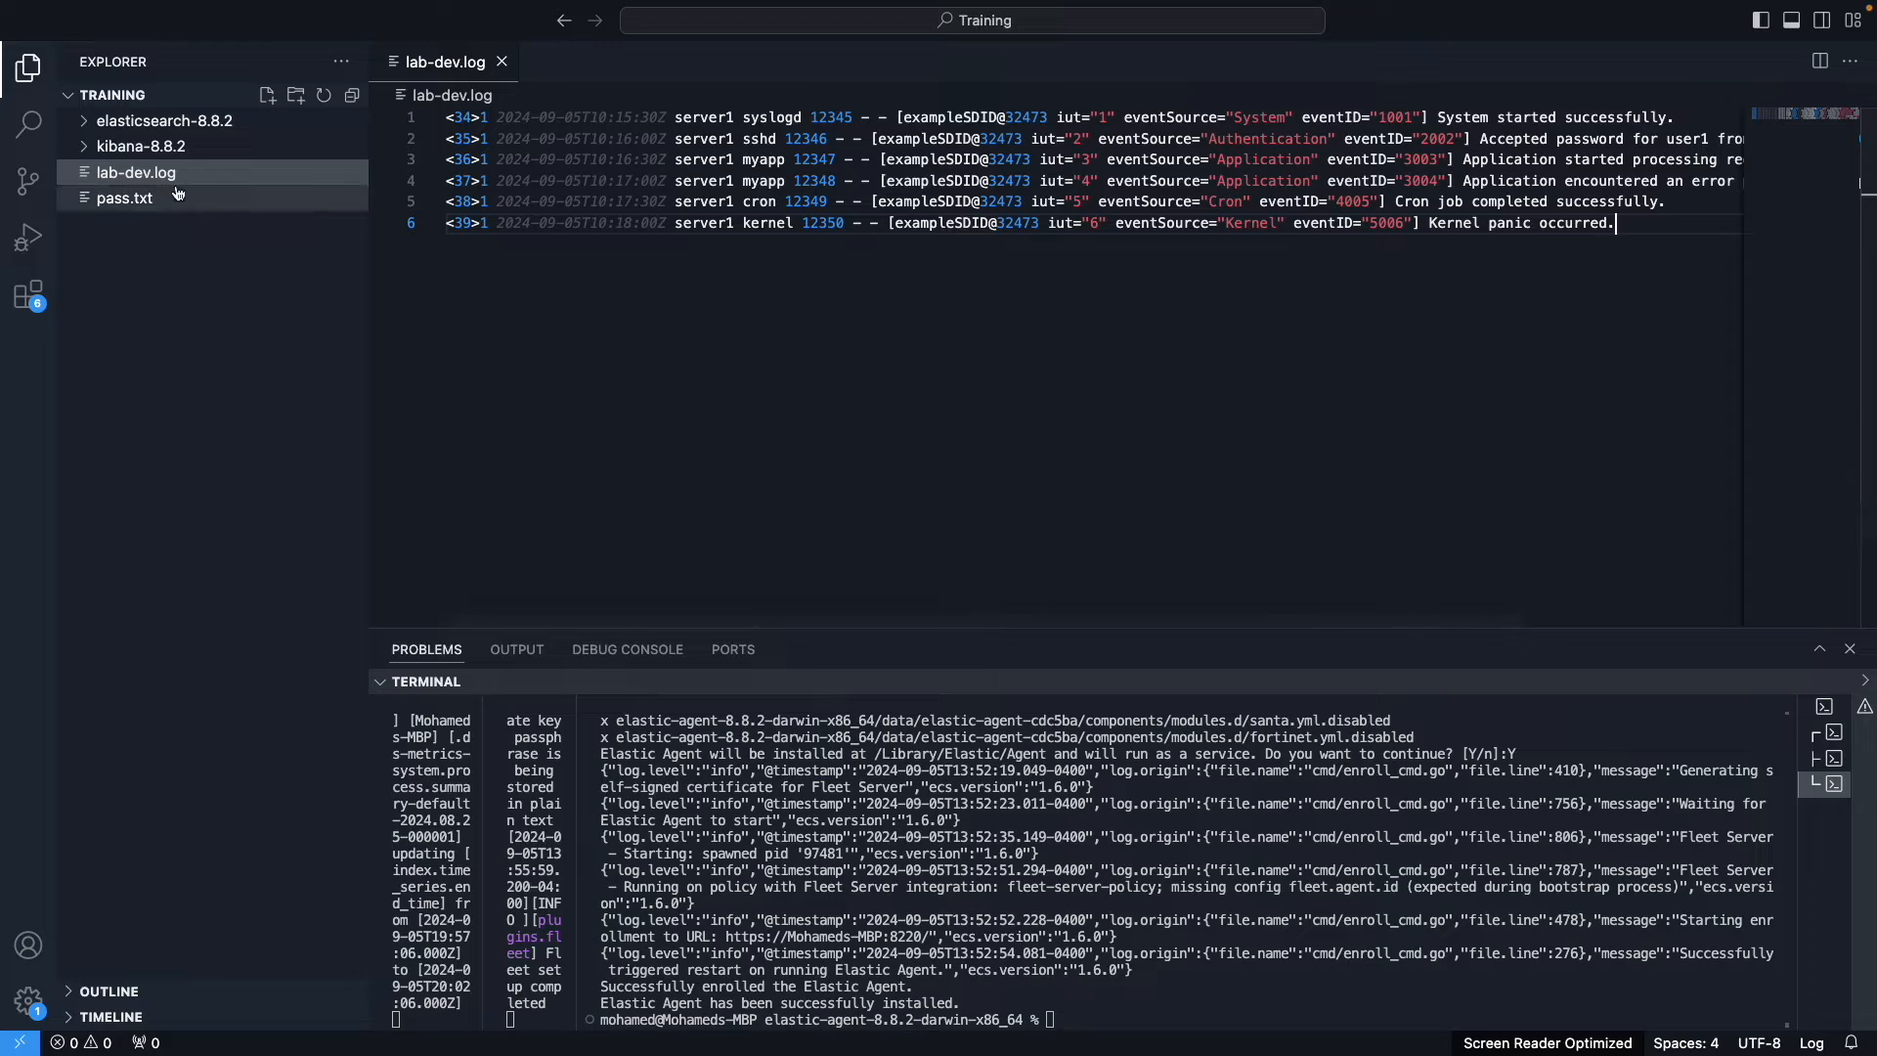
Step: Copy lab-dev.log's full path and paste it into the new syslog path row
{"action": "right_click", "coordinate": [447, 67]}
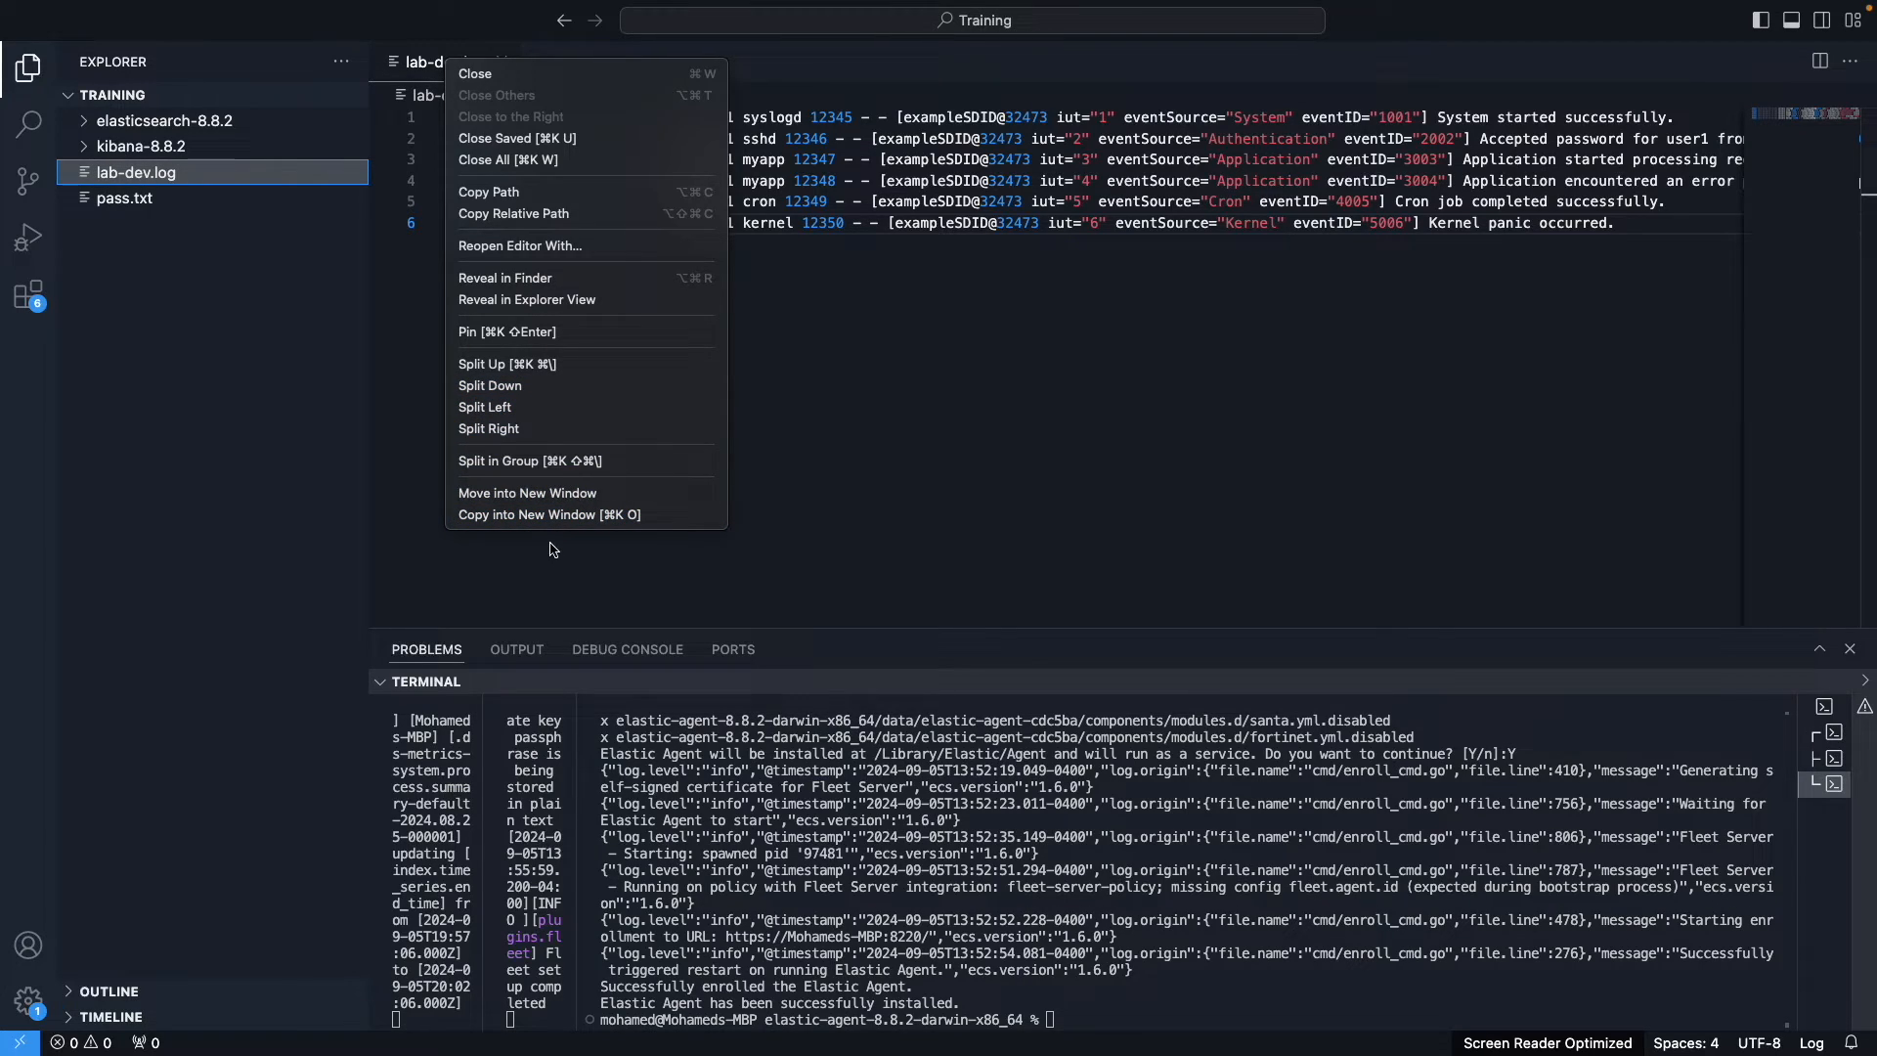
{"action": "left_click", "coordinate": [553, 199]}
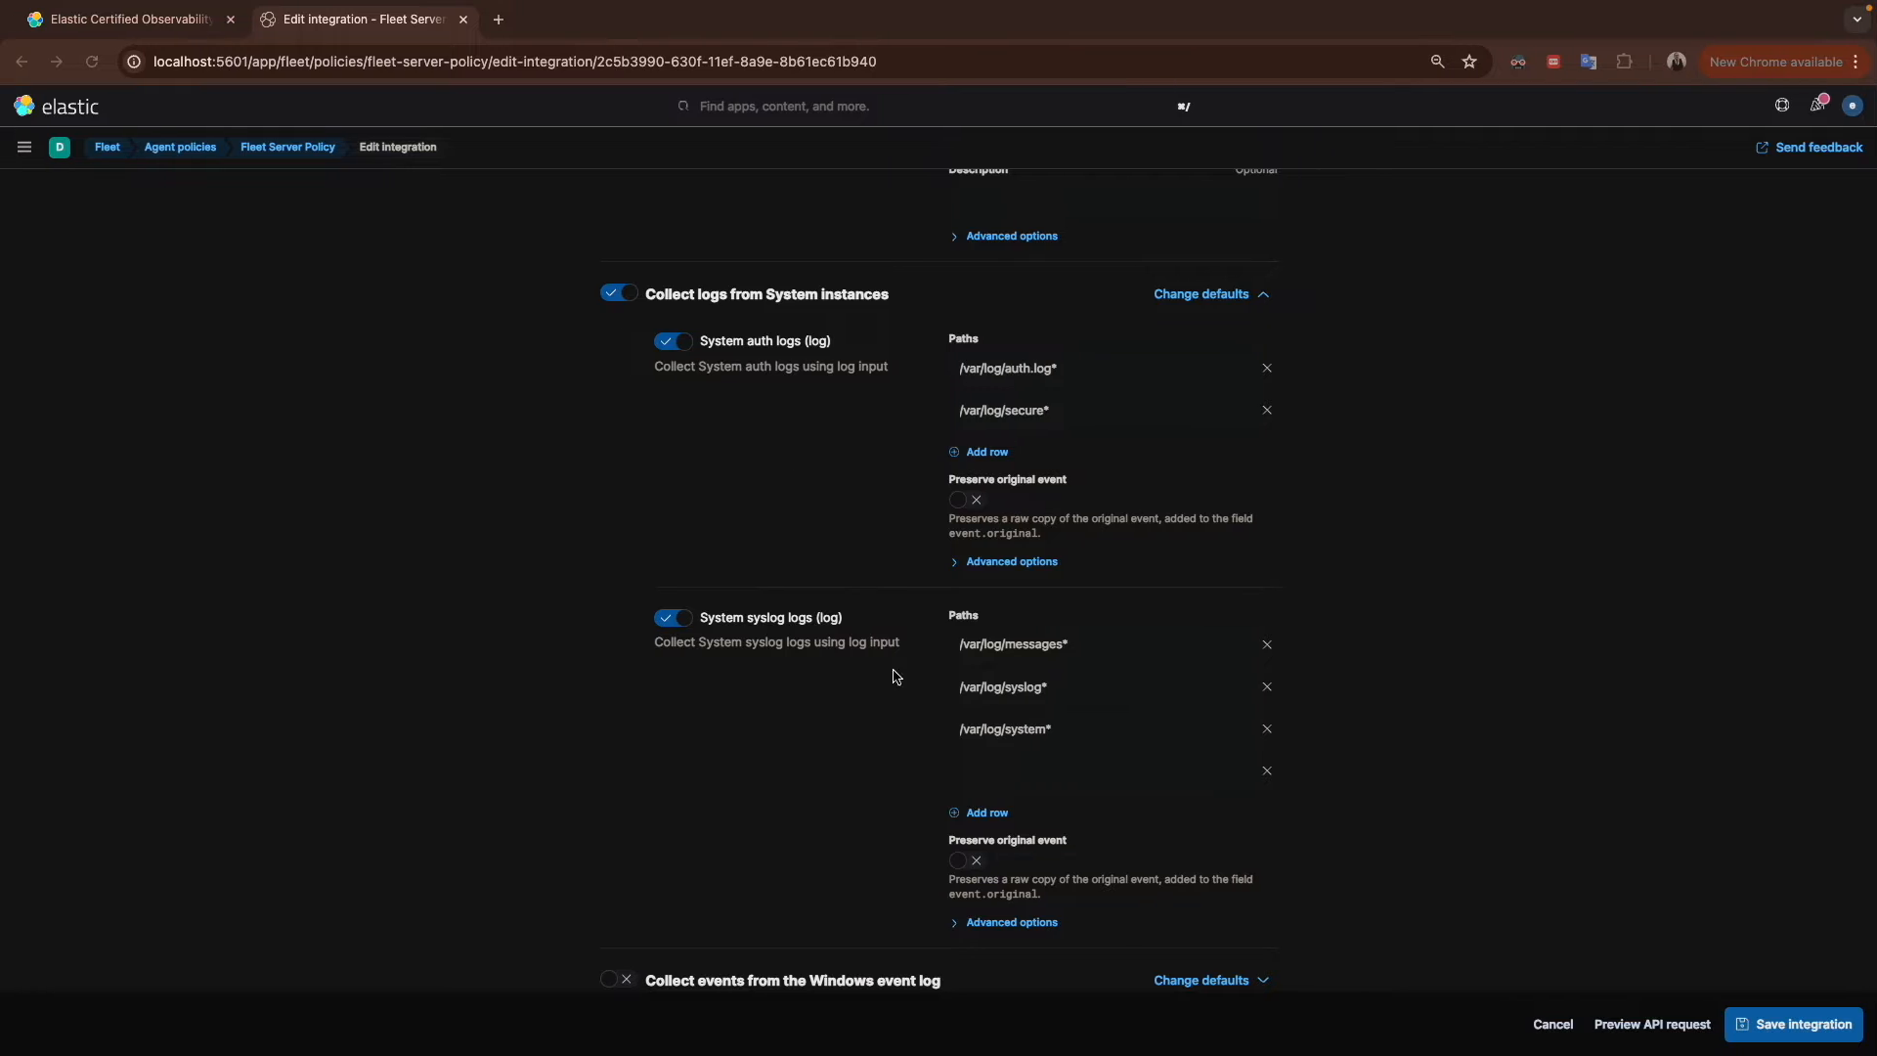
{"action": "left_click", "coordinate": [718, 370]}
{"action": "scroll", "coordinate": [870, 722], "scroll_direction": "down", "scroll_amount": 1}
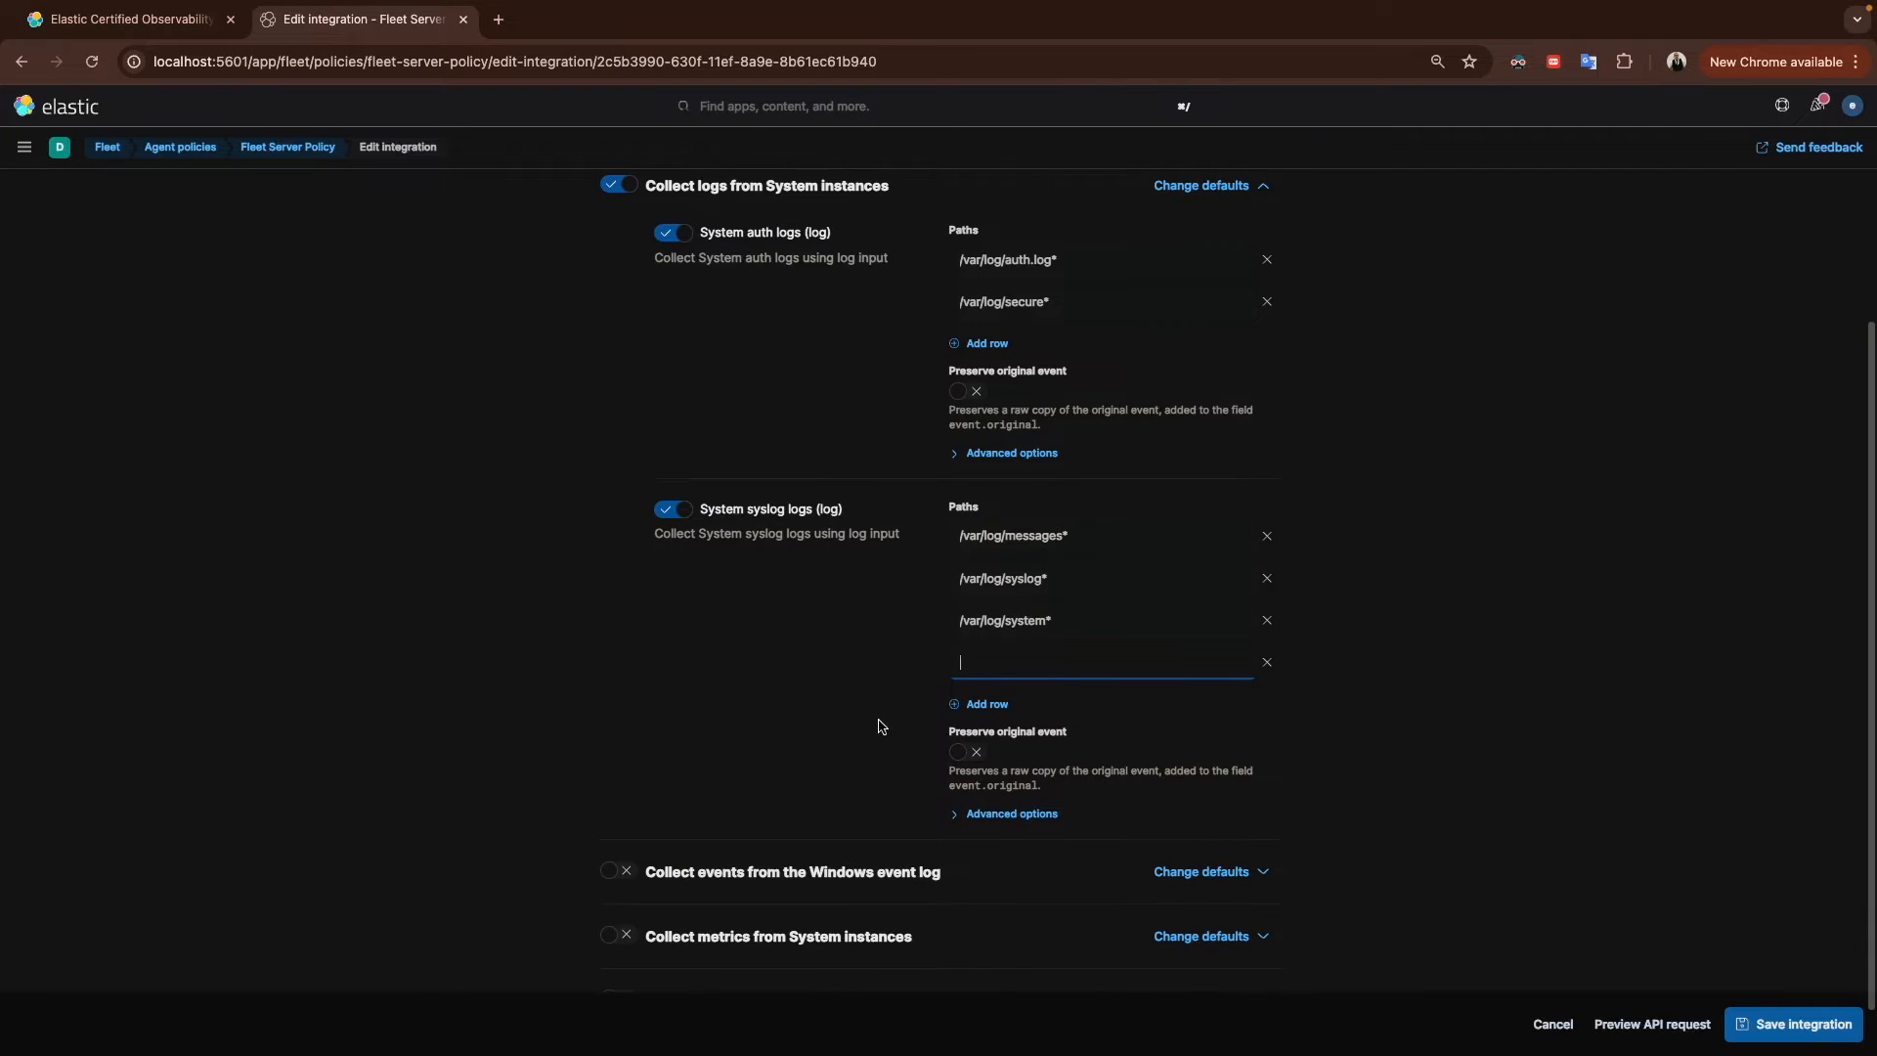
{"action": "left_click", "coordinate": [1003, 671]}
{"action": "type", "text": "/Users/mohamed/Downloads/Training/lab-dev.log"}
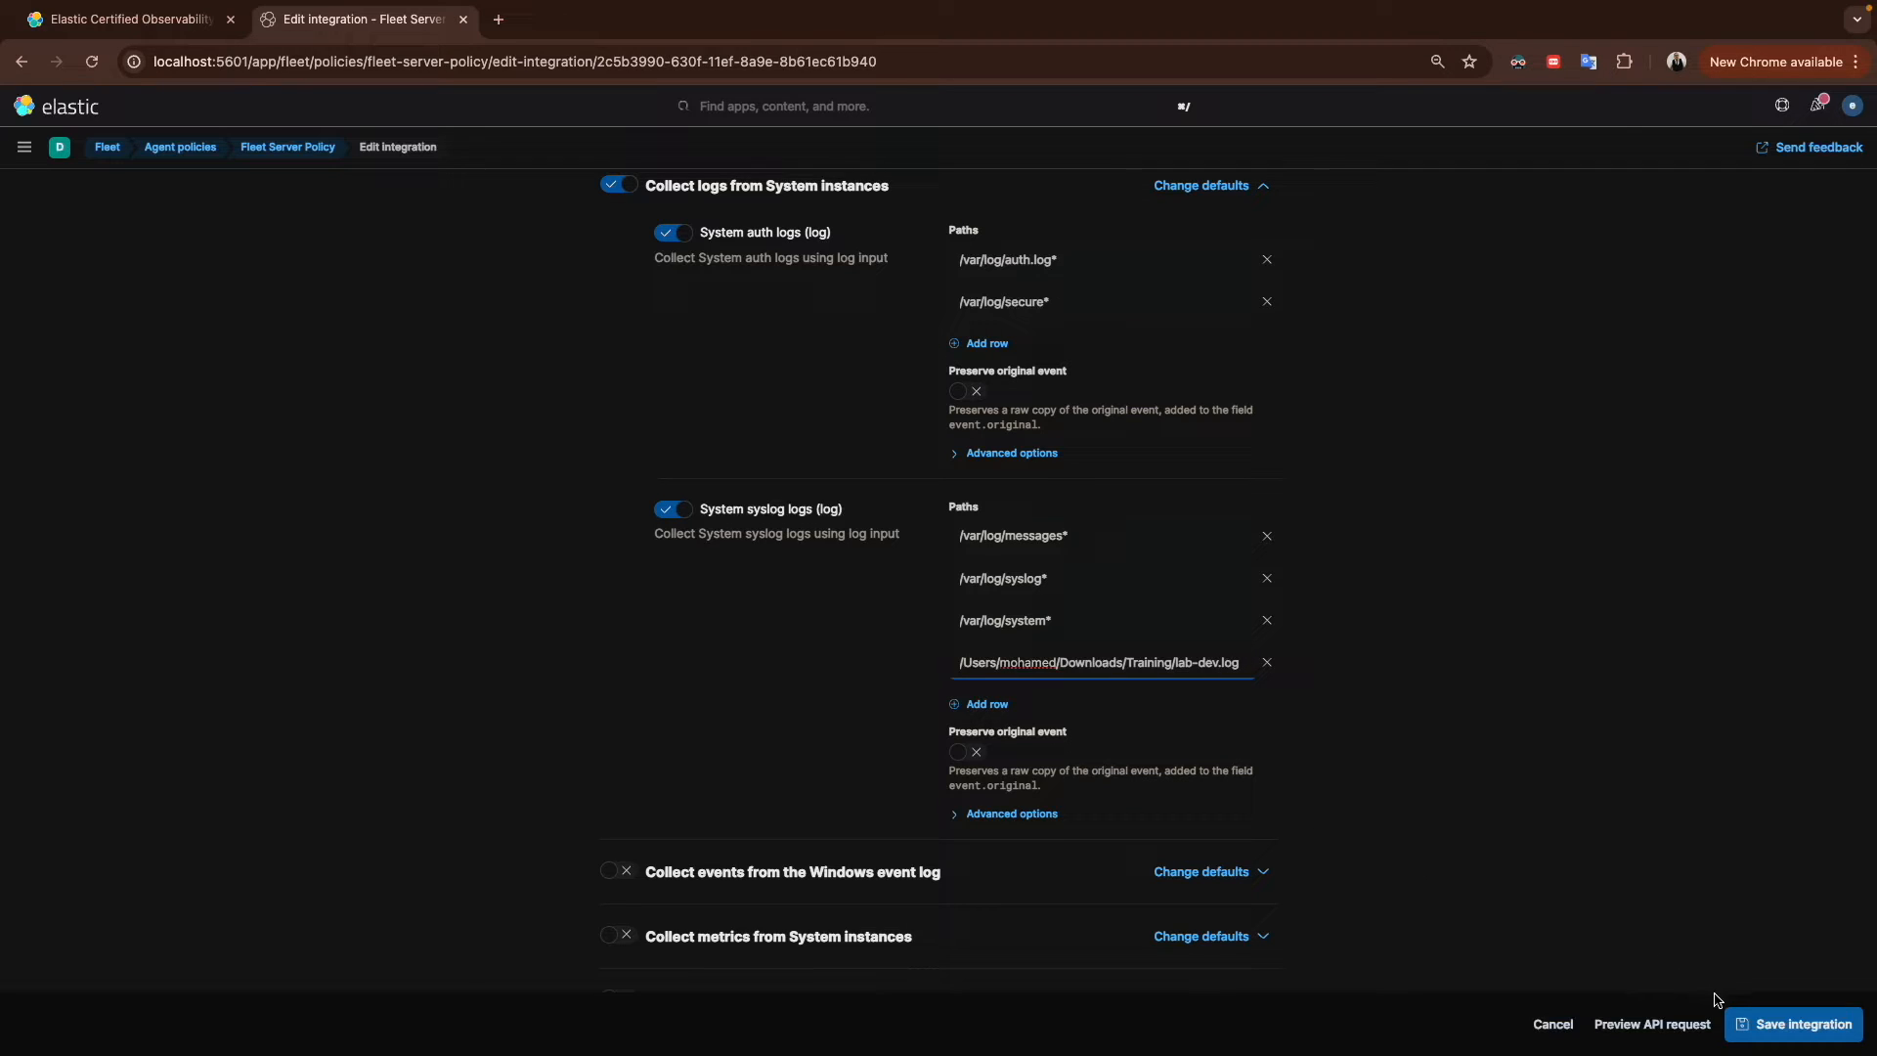
Step: Save the integration and deploy the changes to the agent
{"action": "left_click", "coordinate": [1771, 1023]}
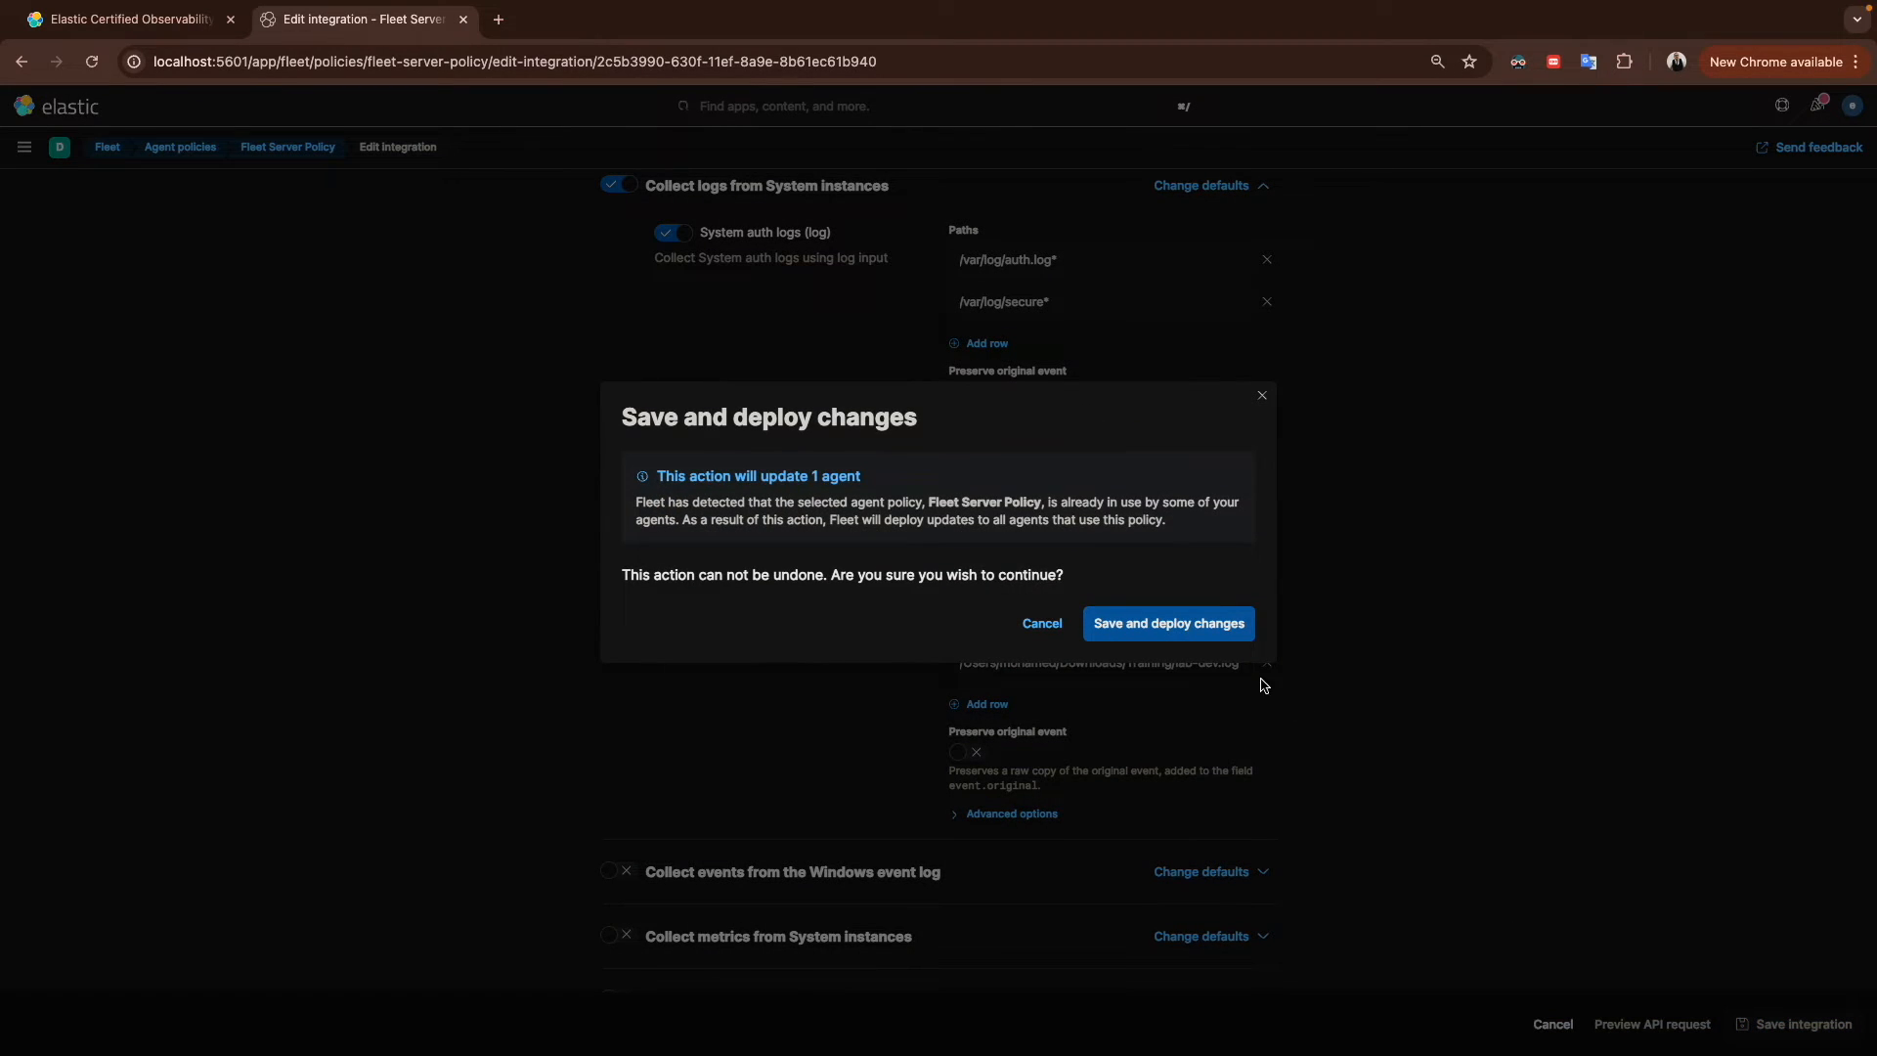
{"action": "left_click", "coordinate": [1159, 628]}
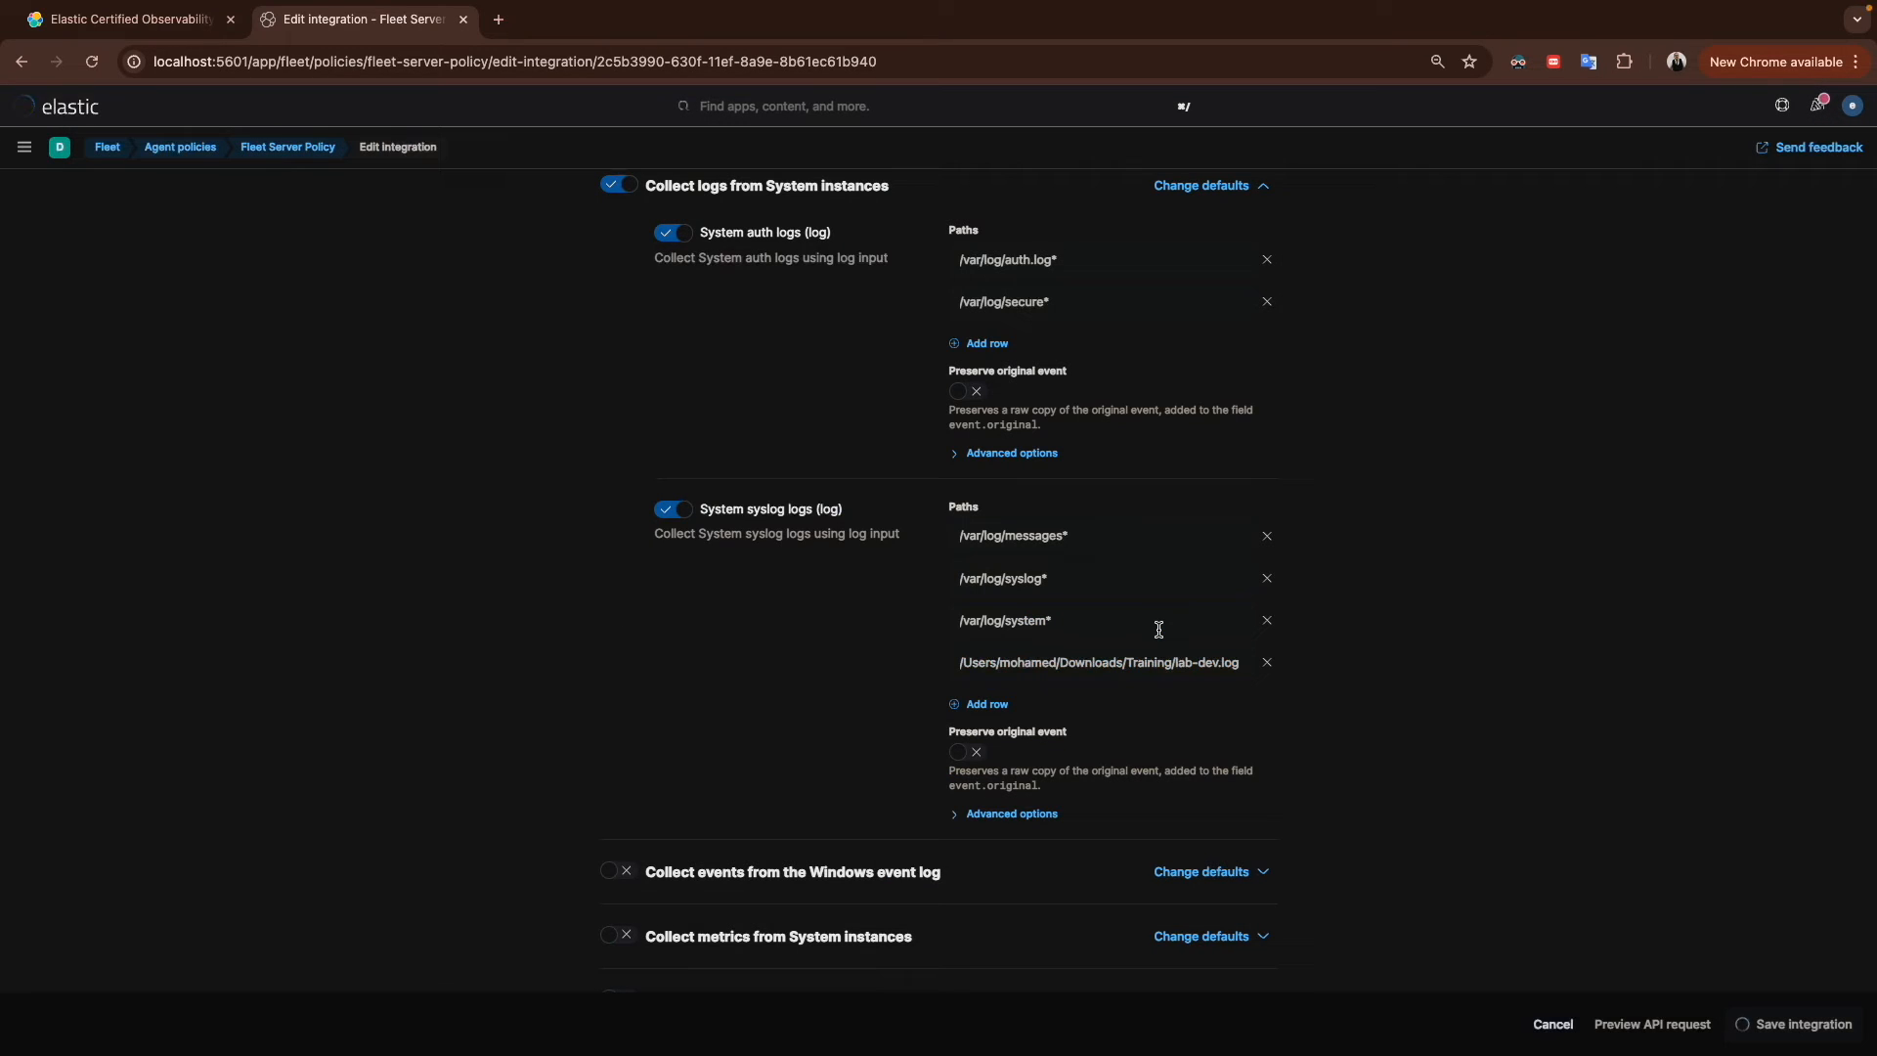
Step: Open Discover in a new browser tab
{"action": "right_click", "coordinate": [300, 21]}
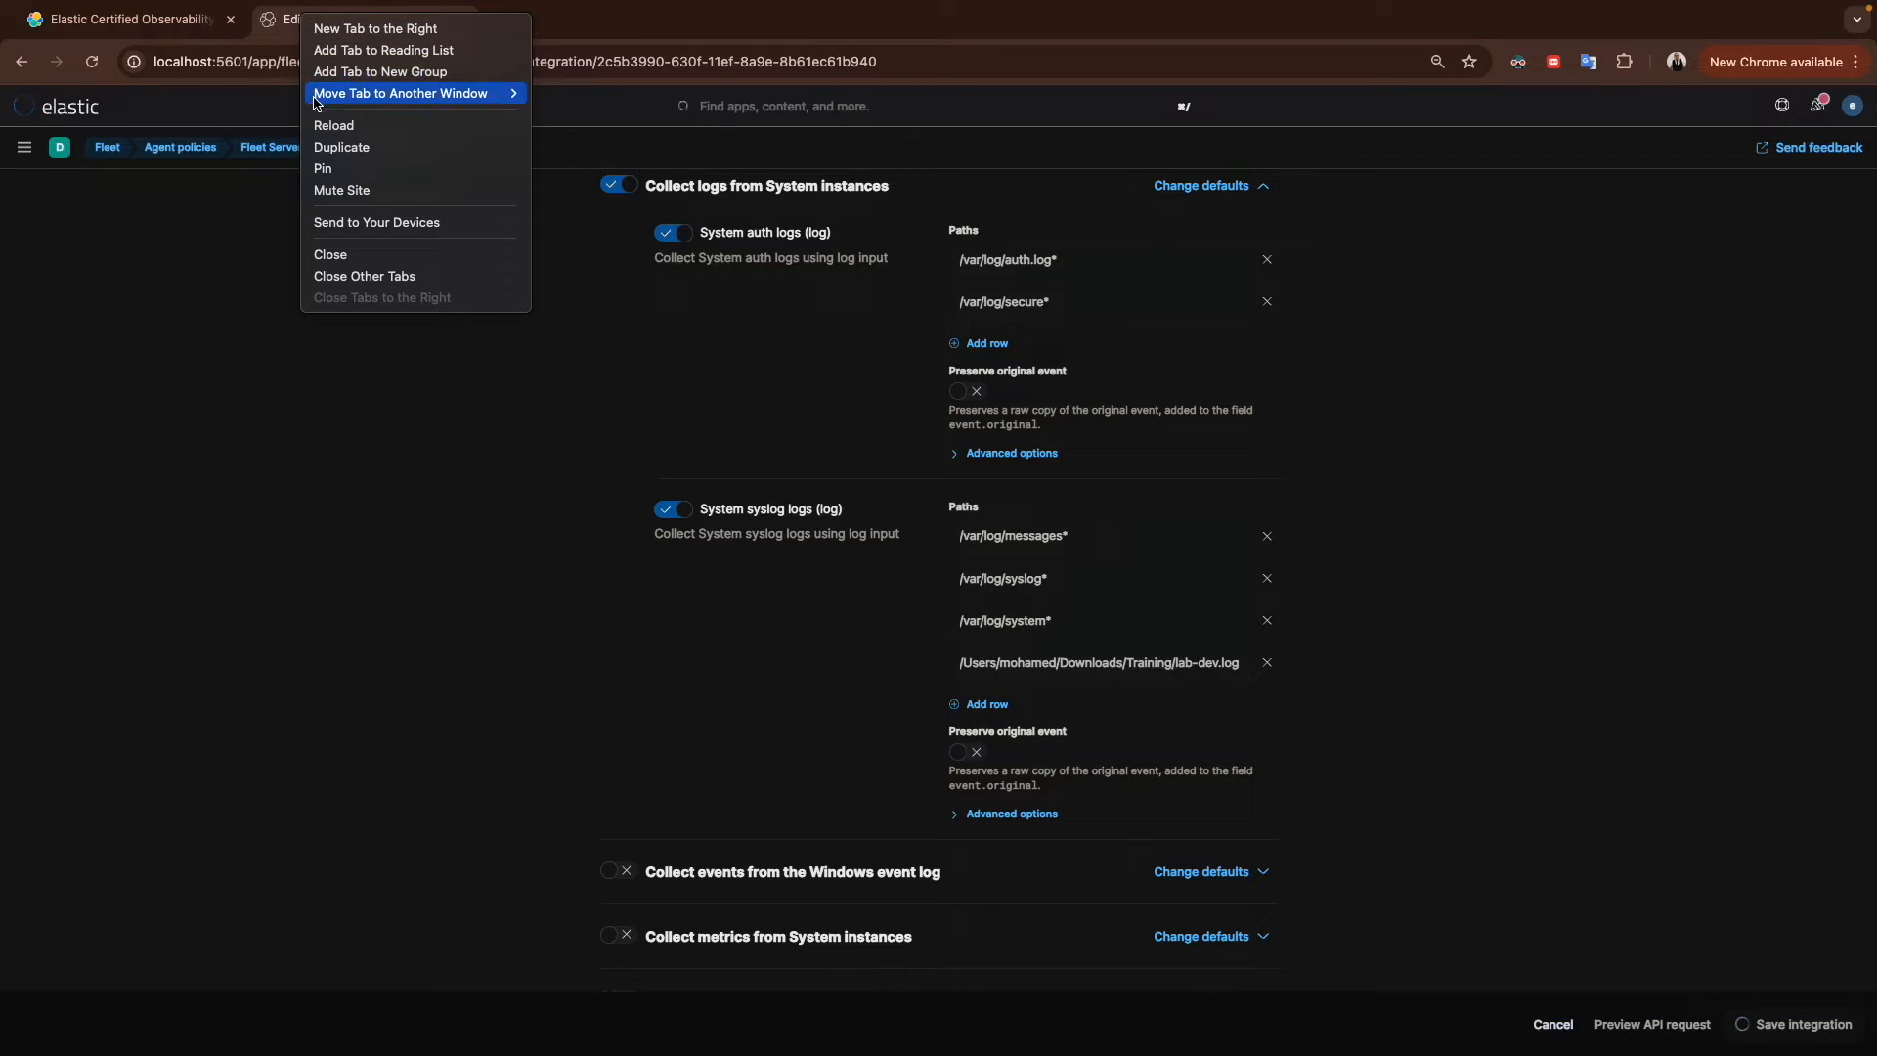
{"action": "left_click", "coordinate": [183, 222]}
{"action": "left_click", "coordinate": [25, 147]}
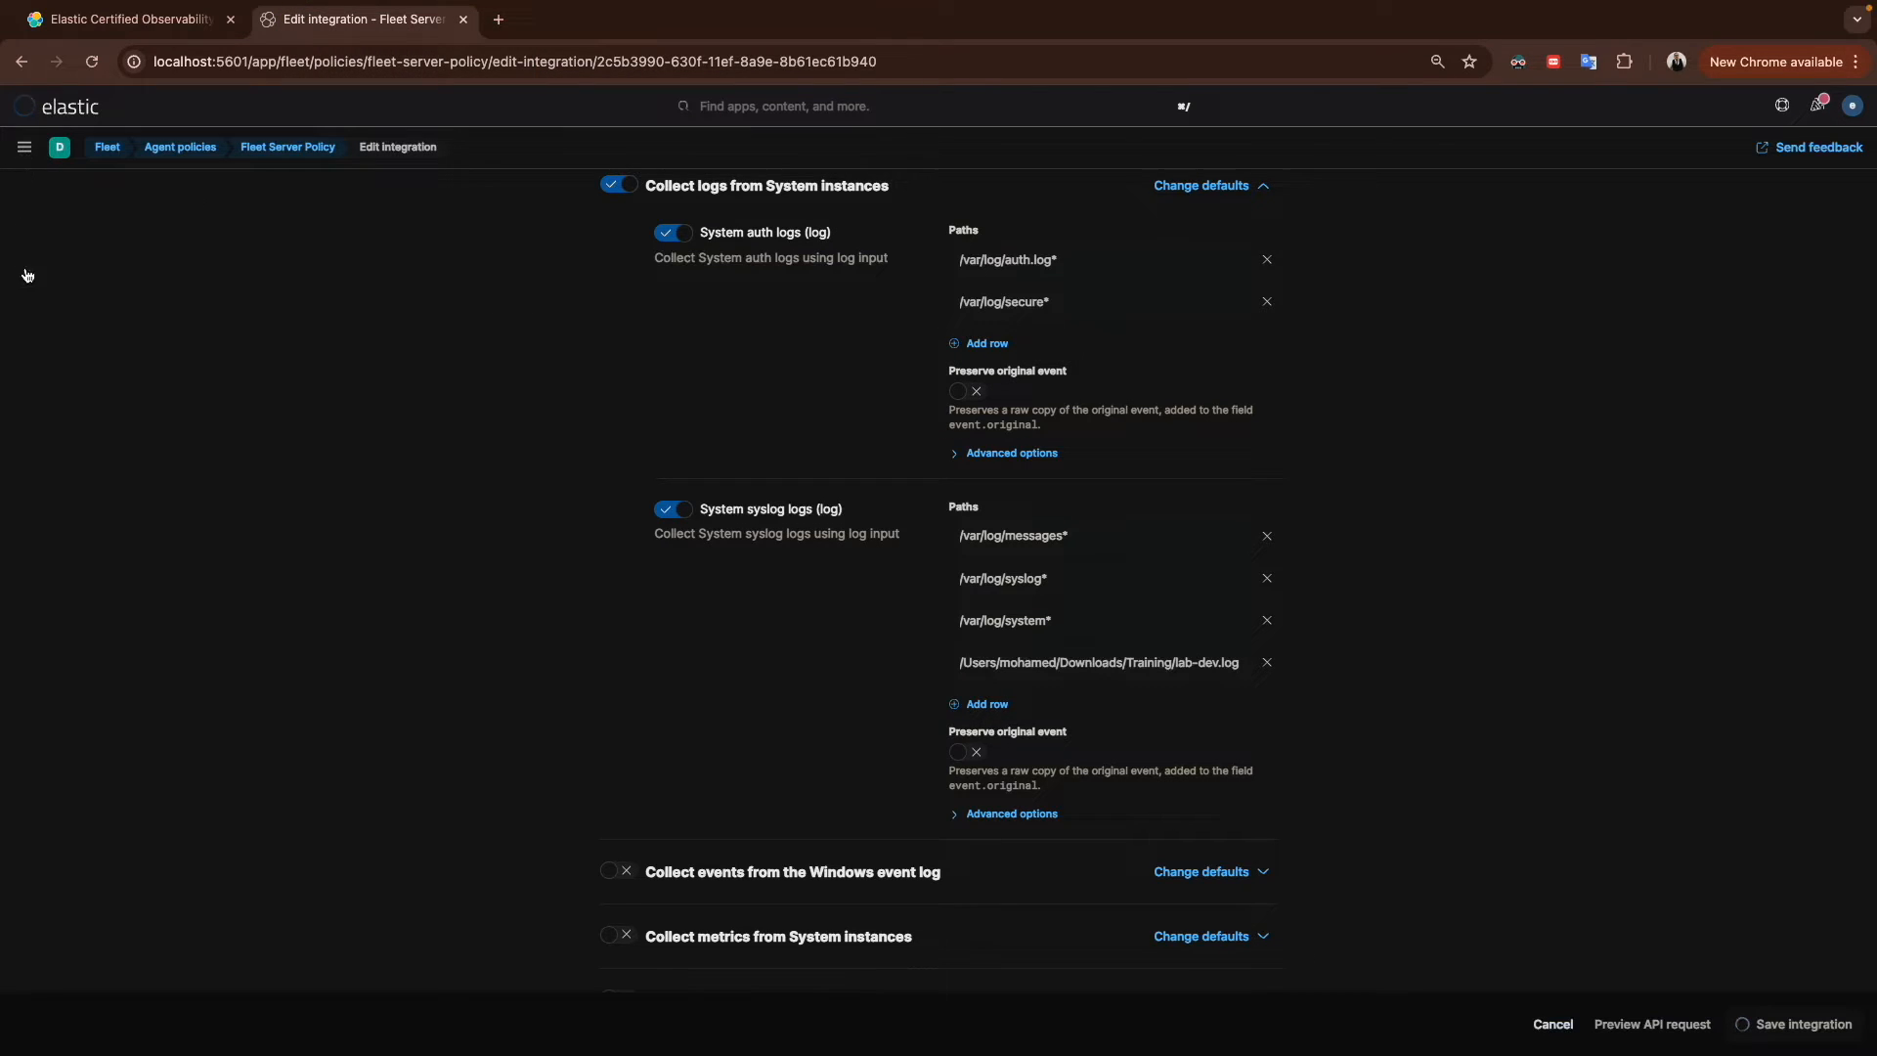
{"action": "left_click", "coordinate": [37, 337]}
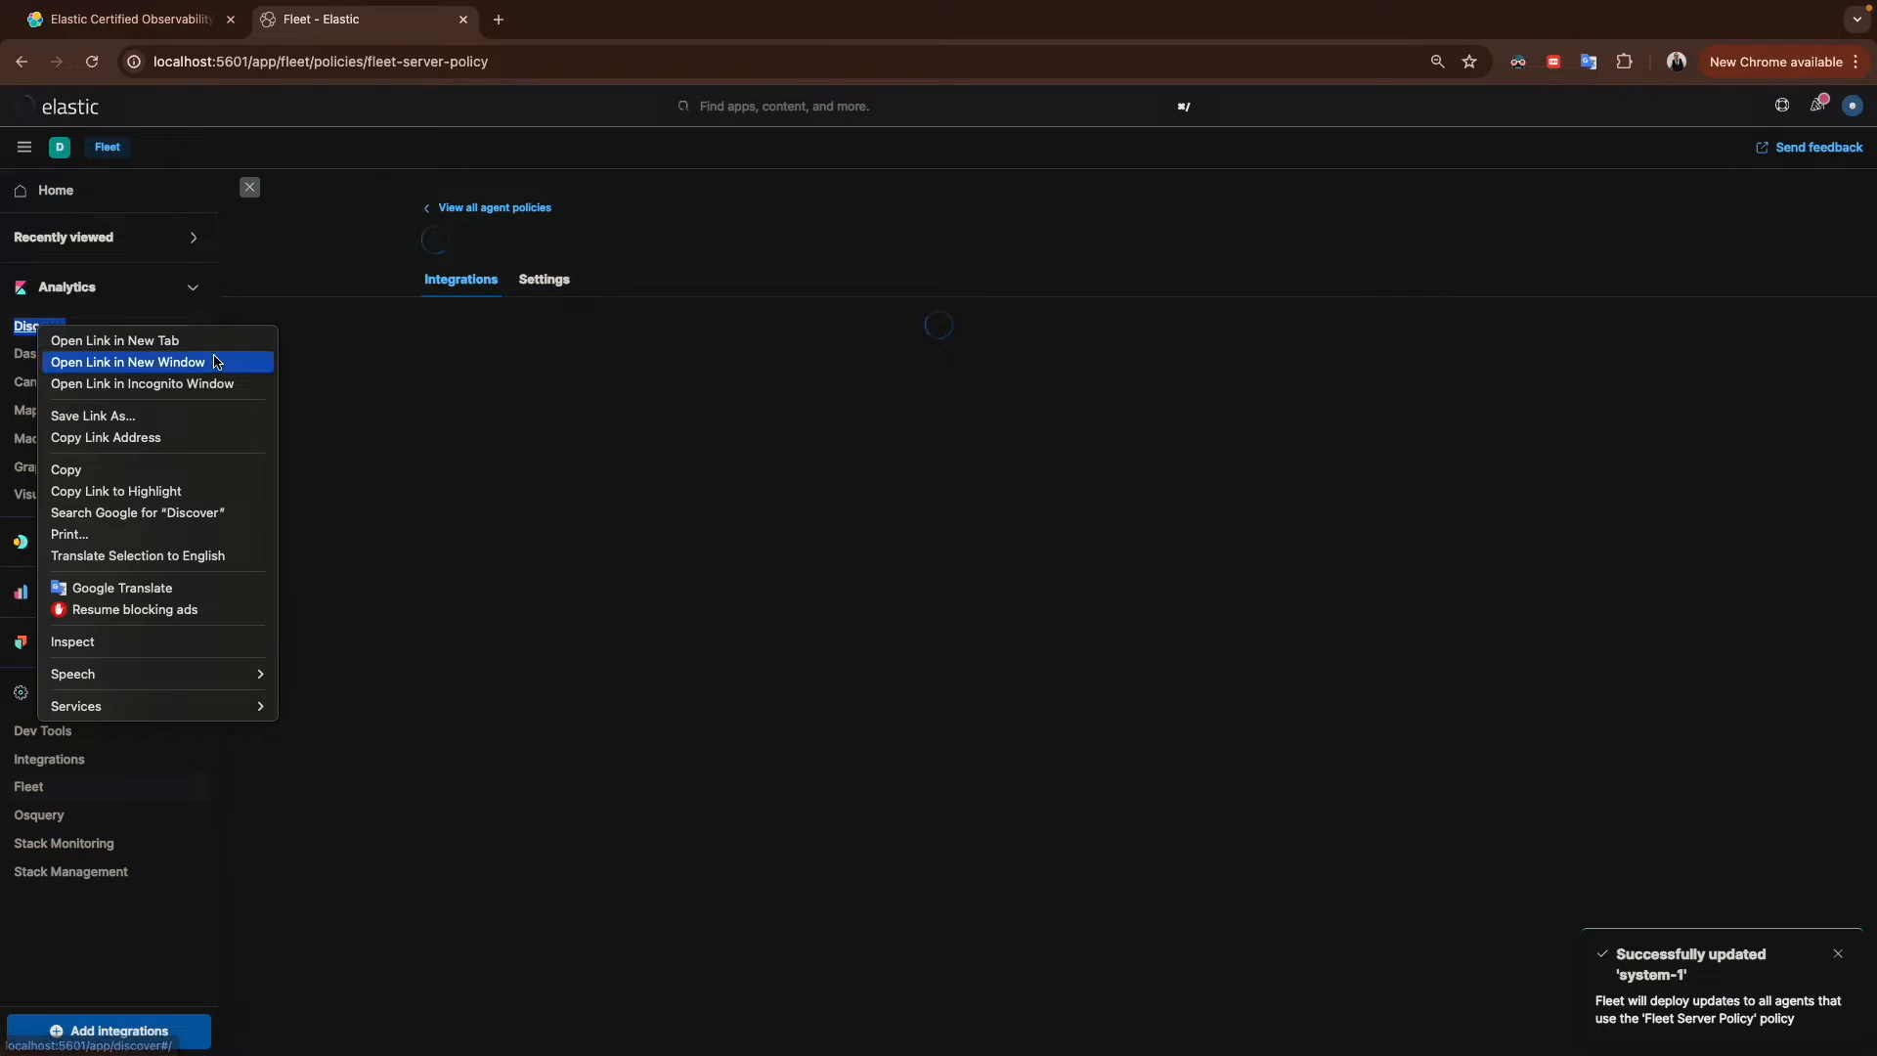
{"action": "left_click", "coordinate": [166, 340]}
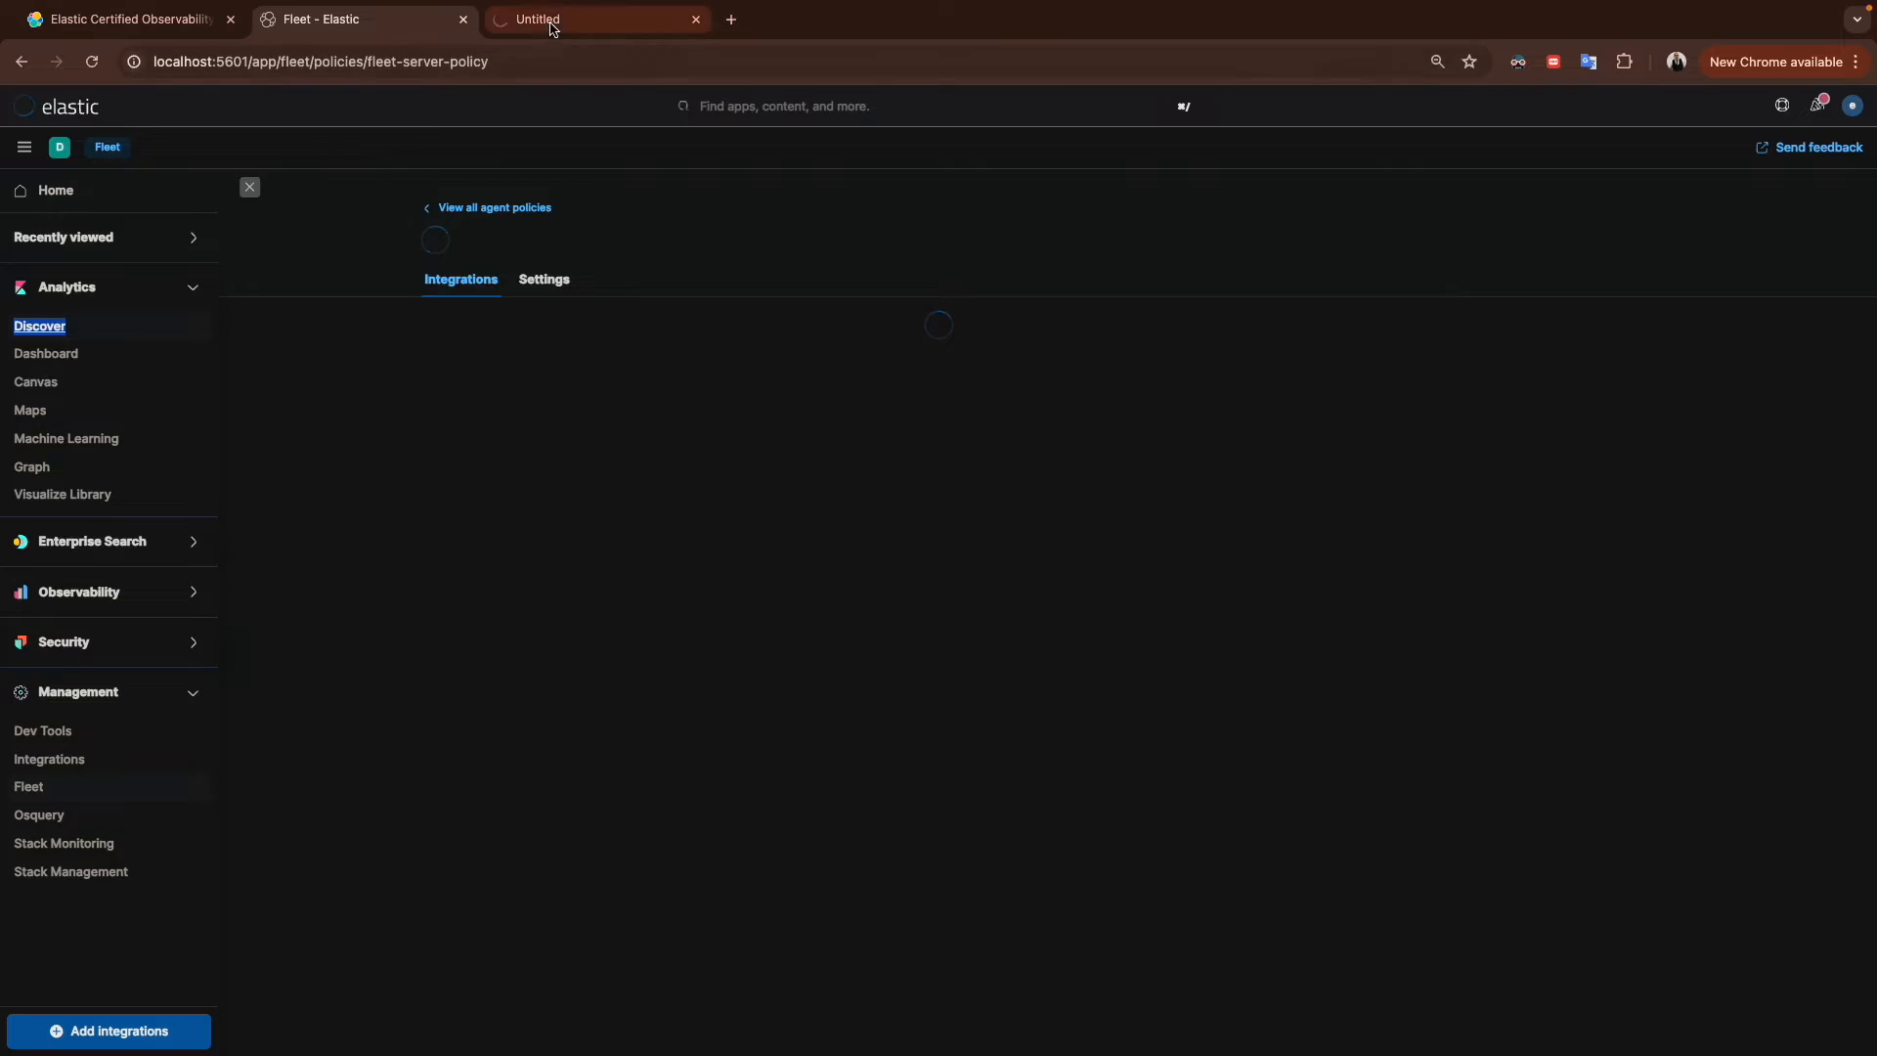
Step: Open the system-1 integration's edit page from the Fleet Server Policy, then return to the Discover tab
{"action": "left_click", "coordinate": [517, 27]}
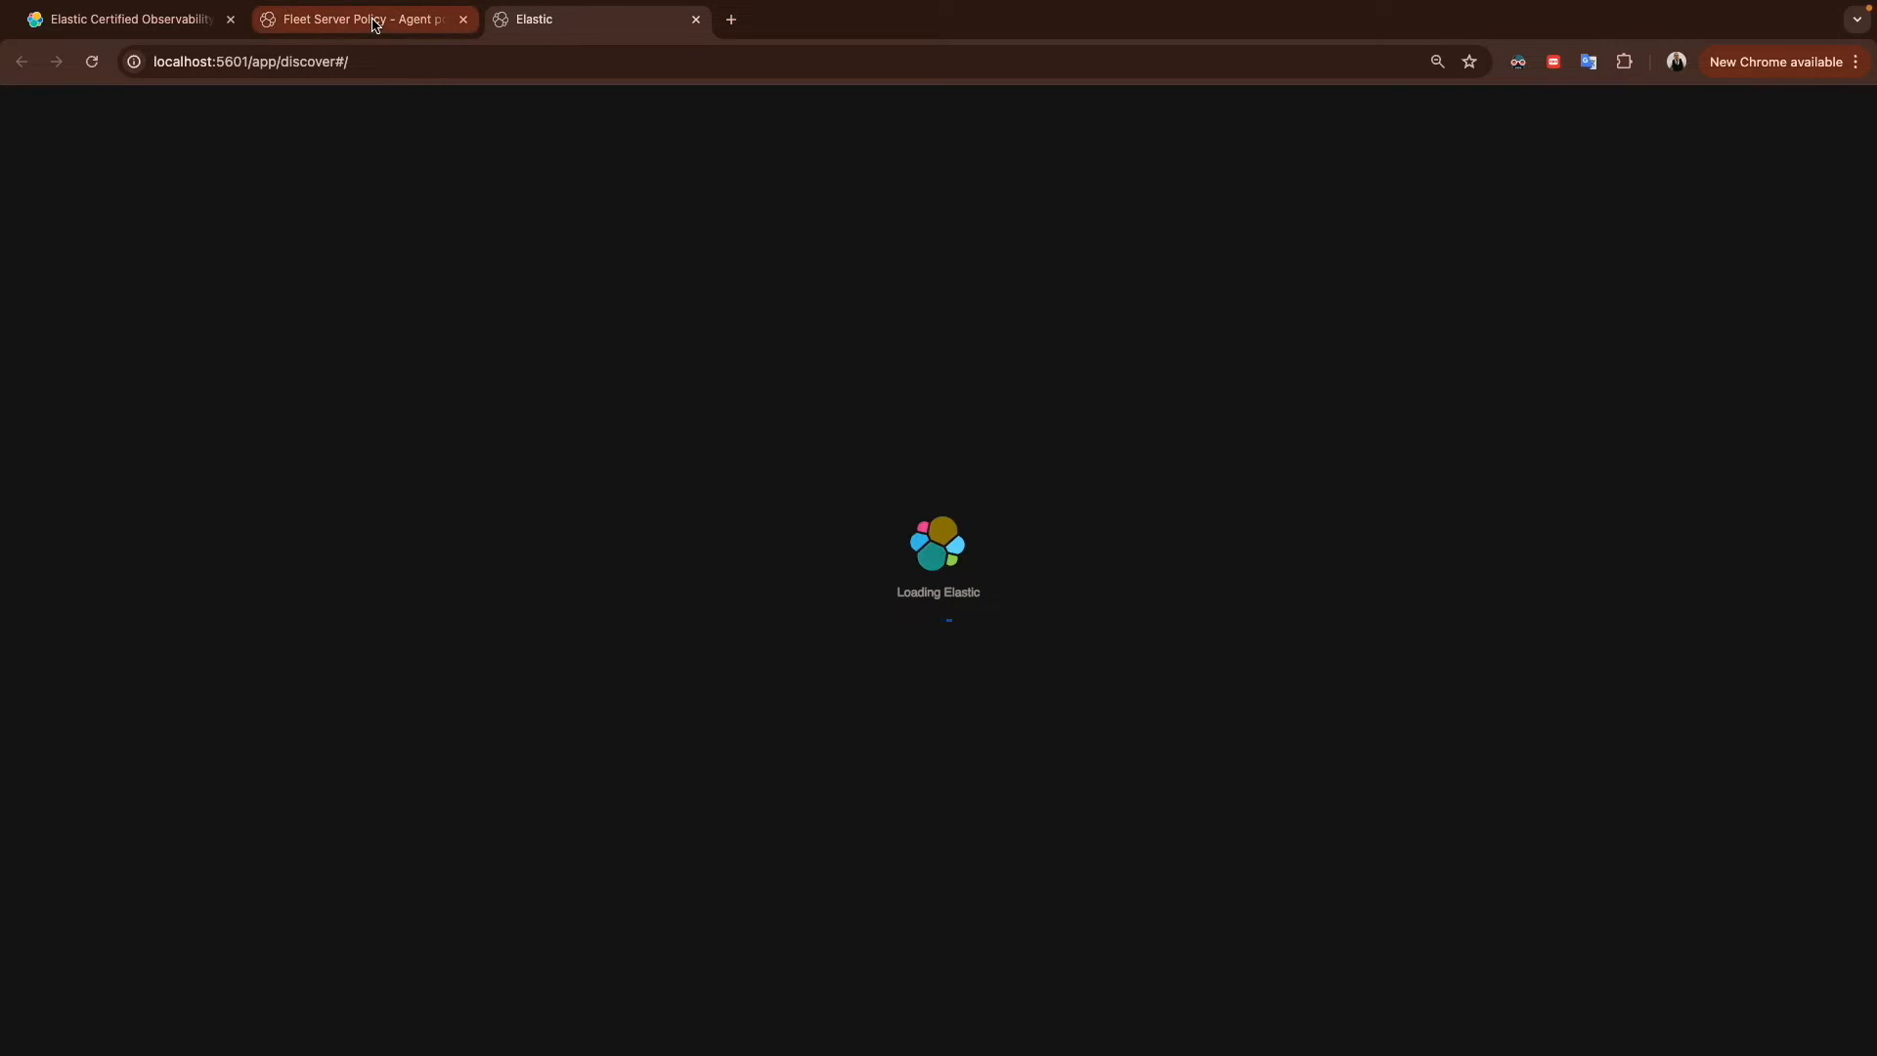
{"action": "left_click", "coordinate": [373, 23]}
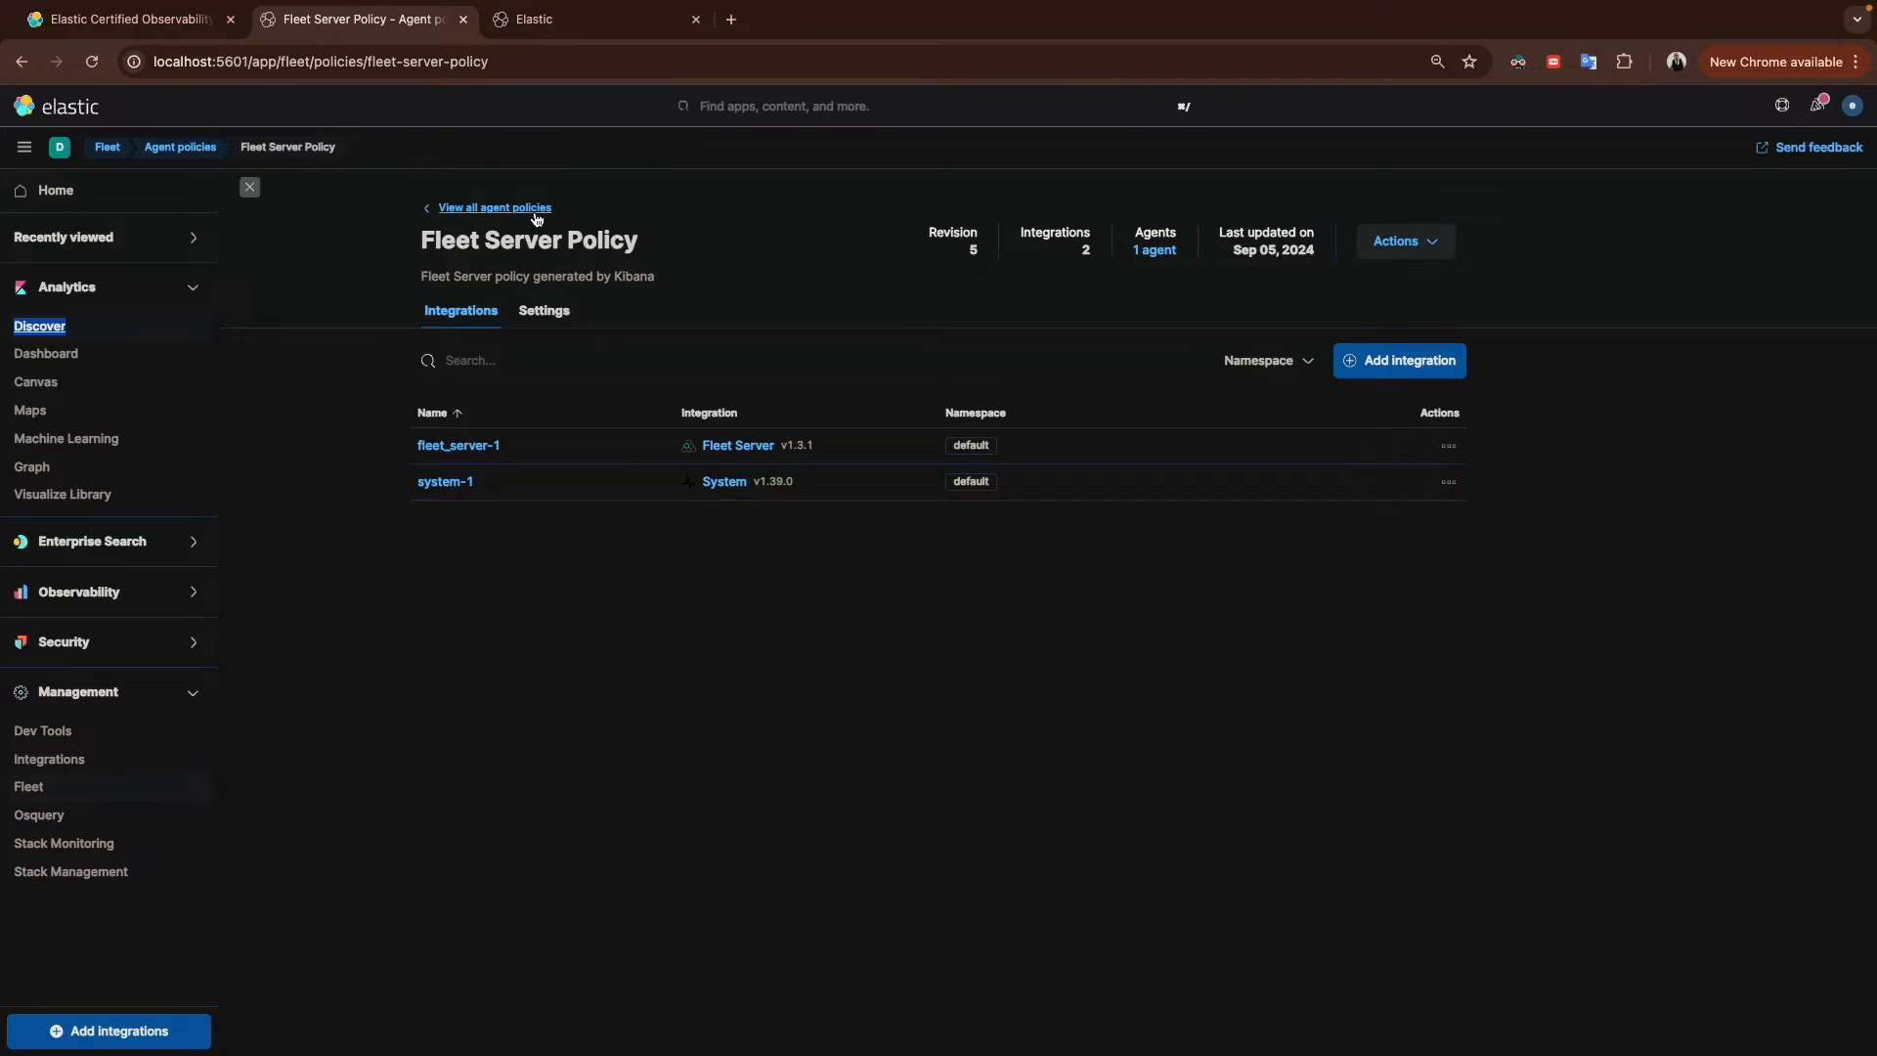
{"action": "left_click", "coordinate": [453, 486]}
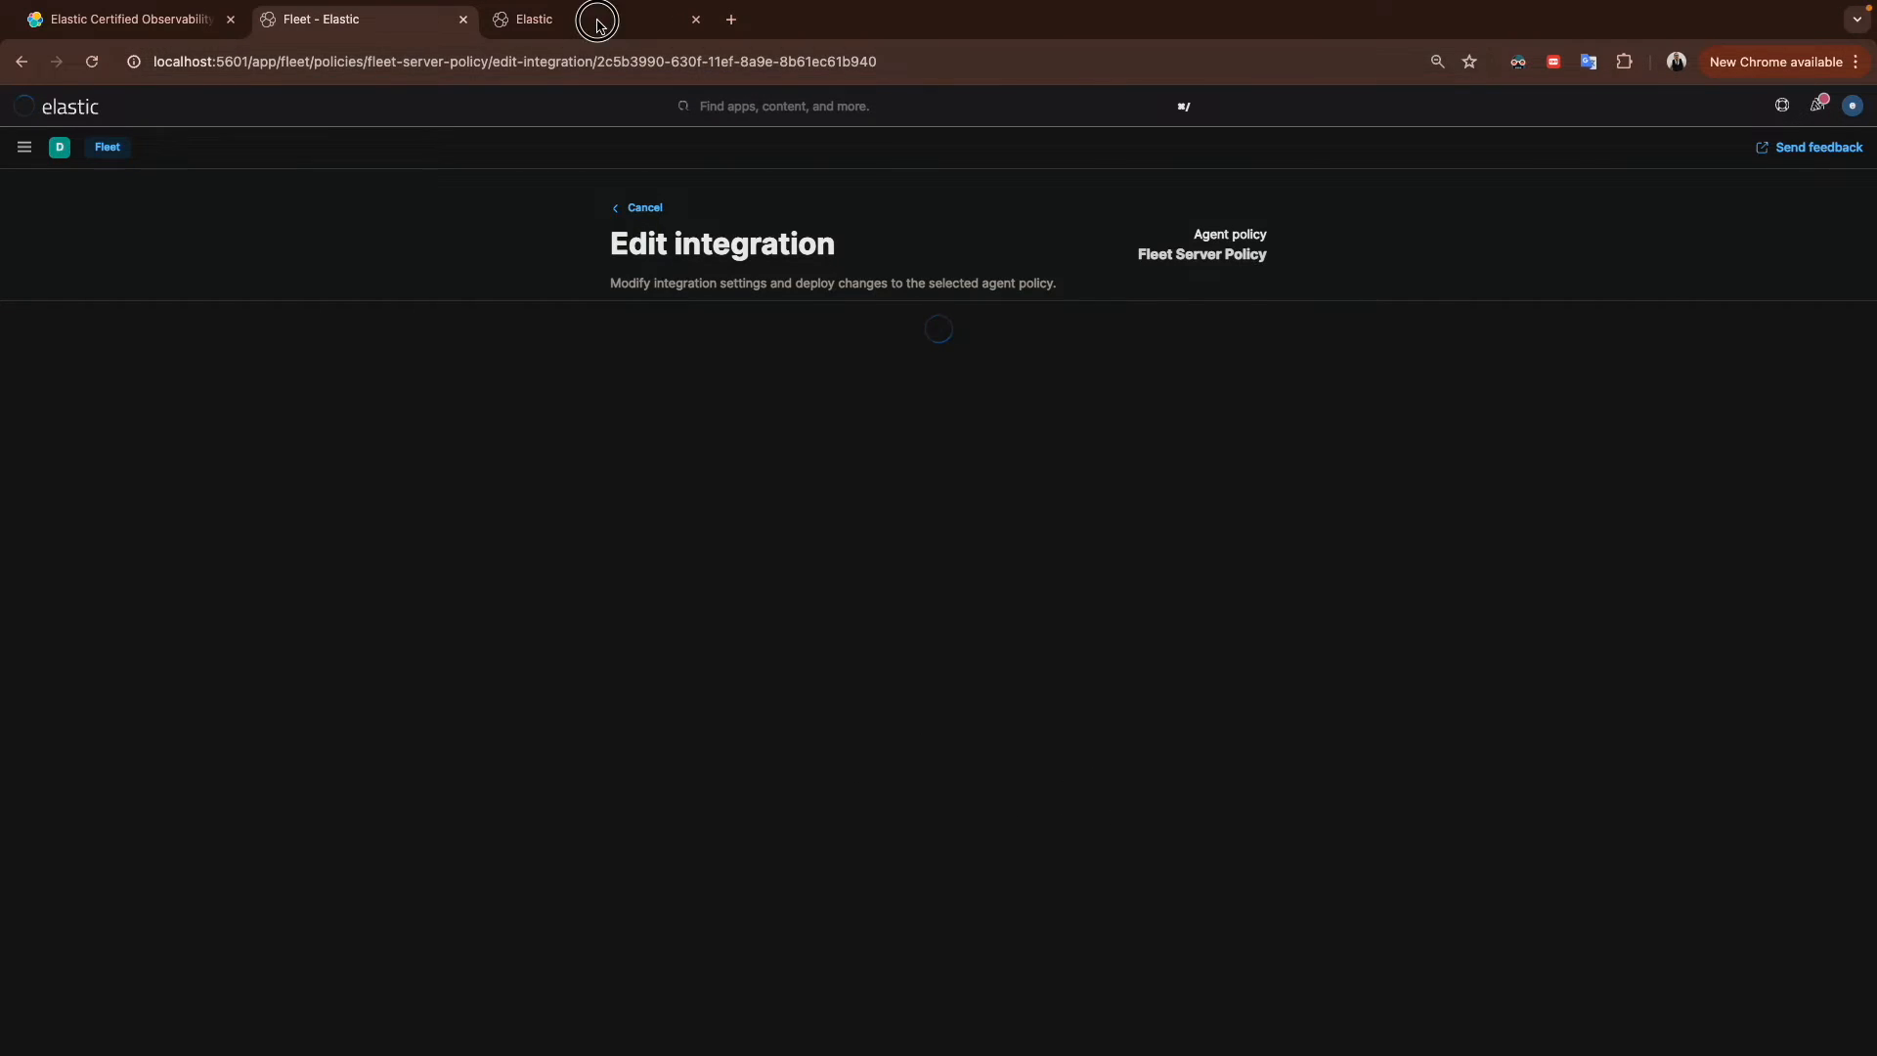
{"action": "left_click", "coordinate": [518, 19]}
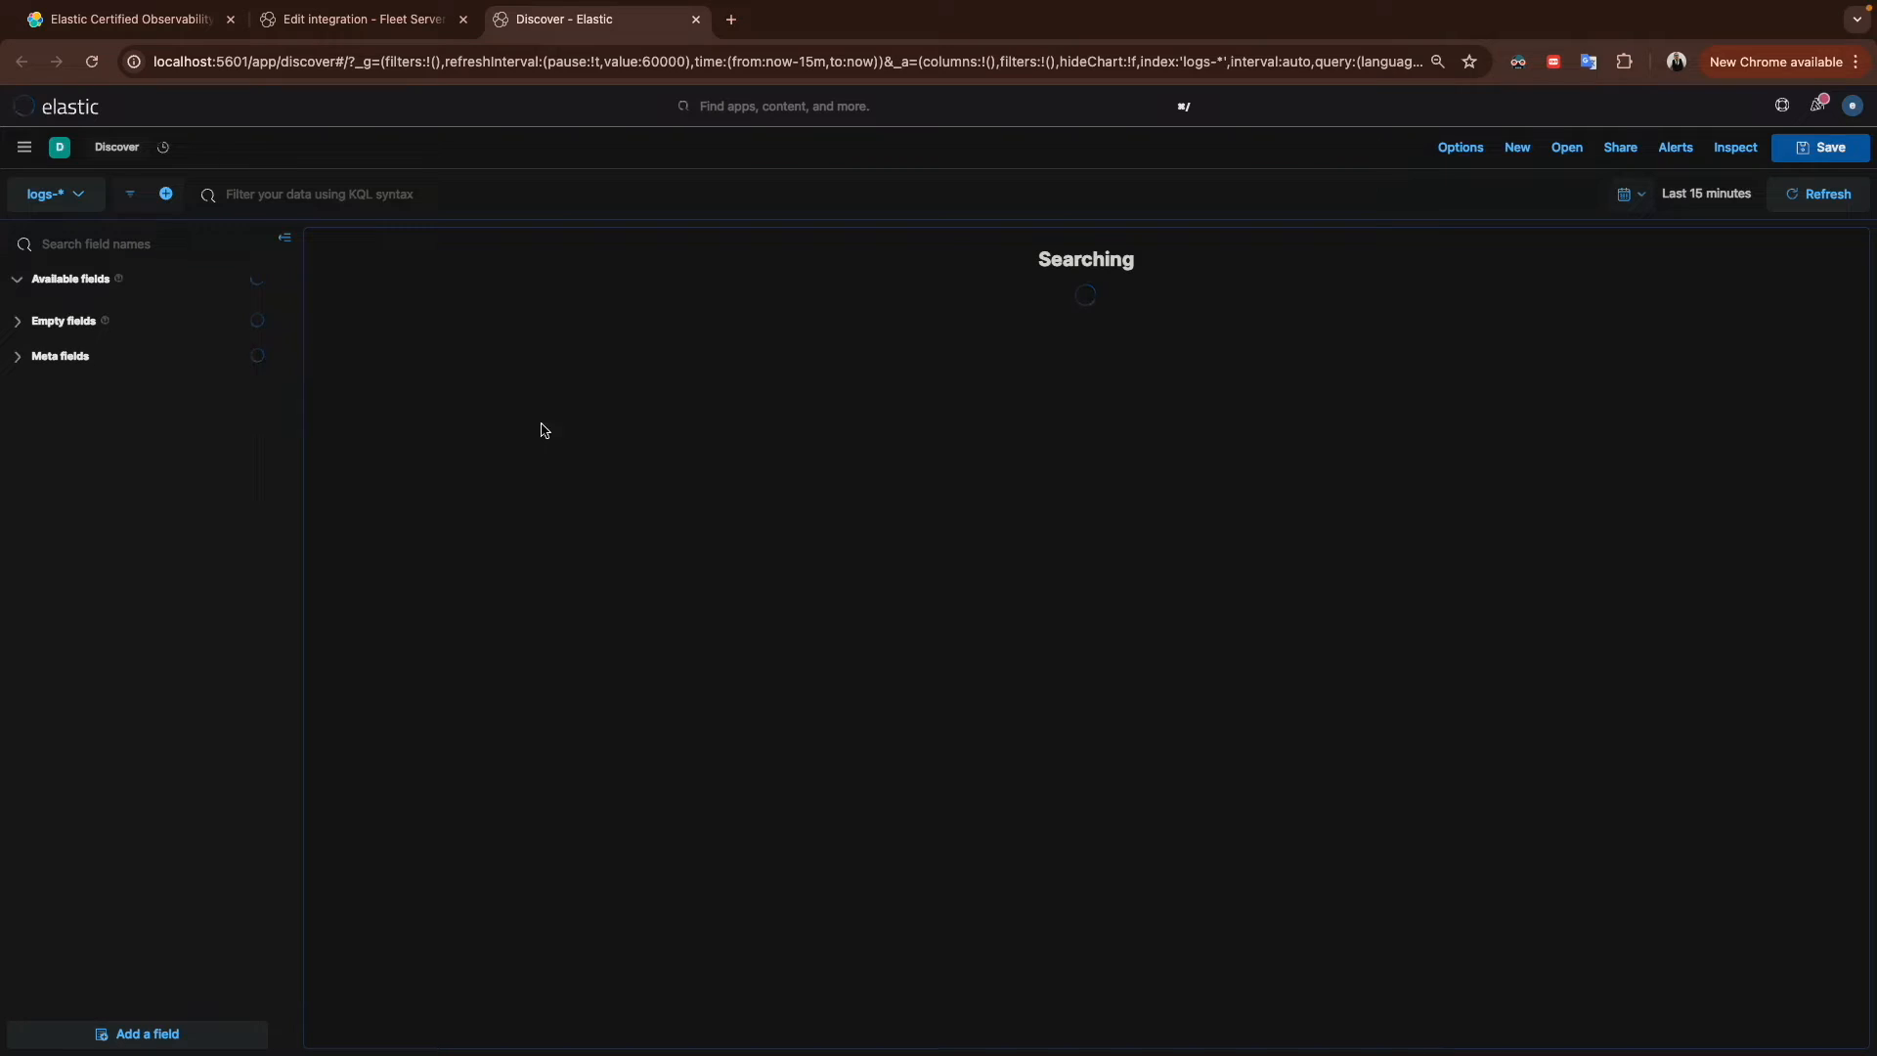
Step: Switch to the editor to review lab-dev.log's entries and come back to Discover
{"action": "key", "text": "ctrl+Right"}
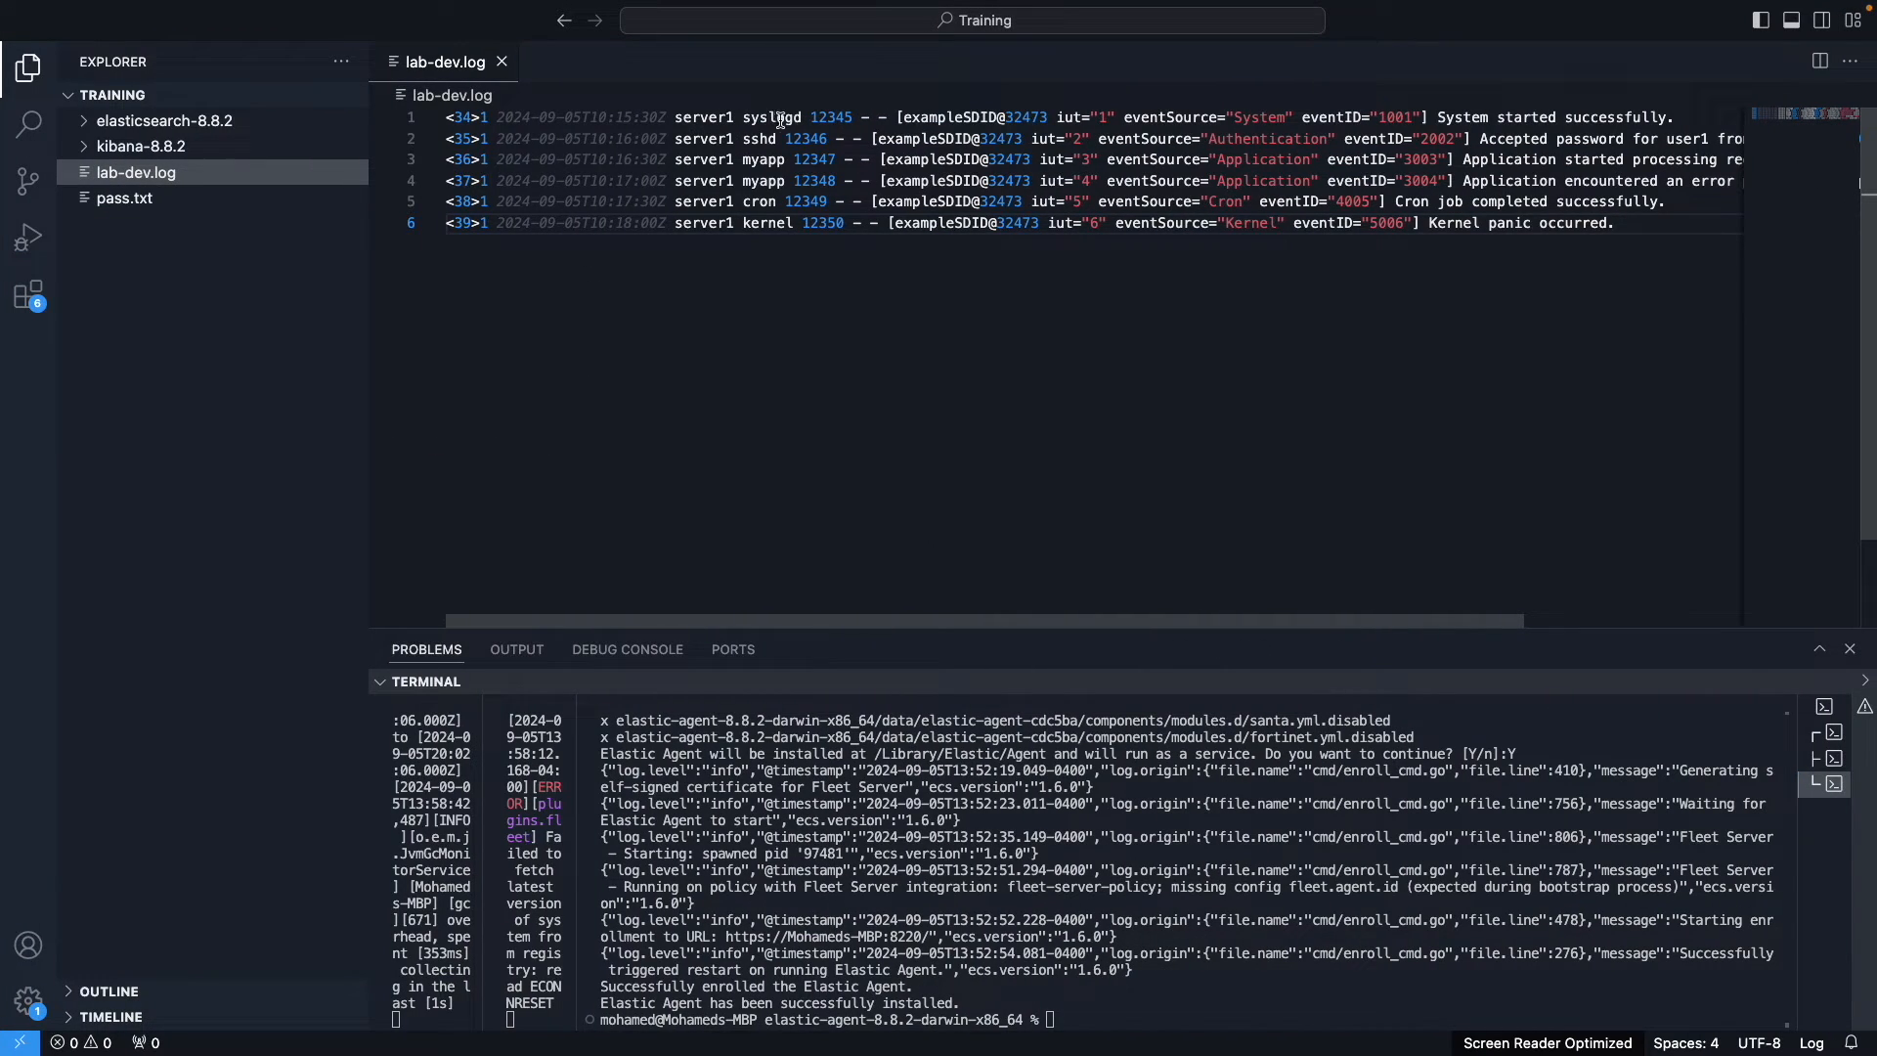
{"action": "key", "text": "ctrl+Left"}
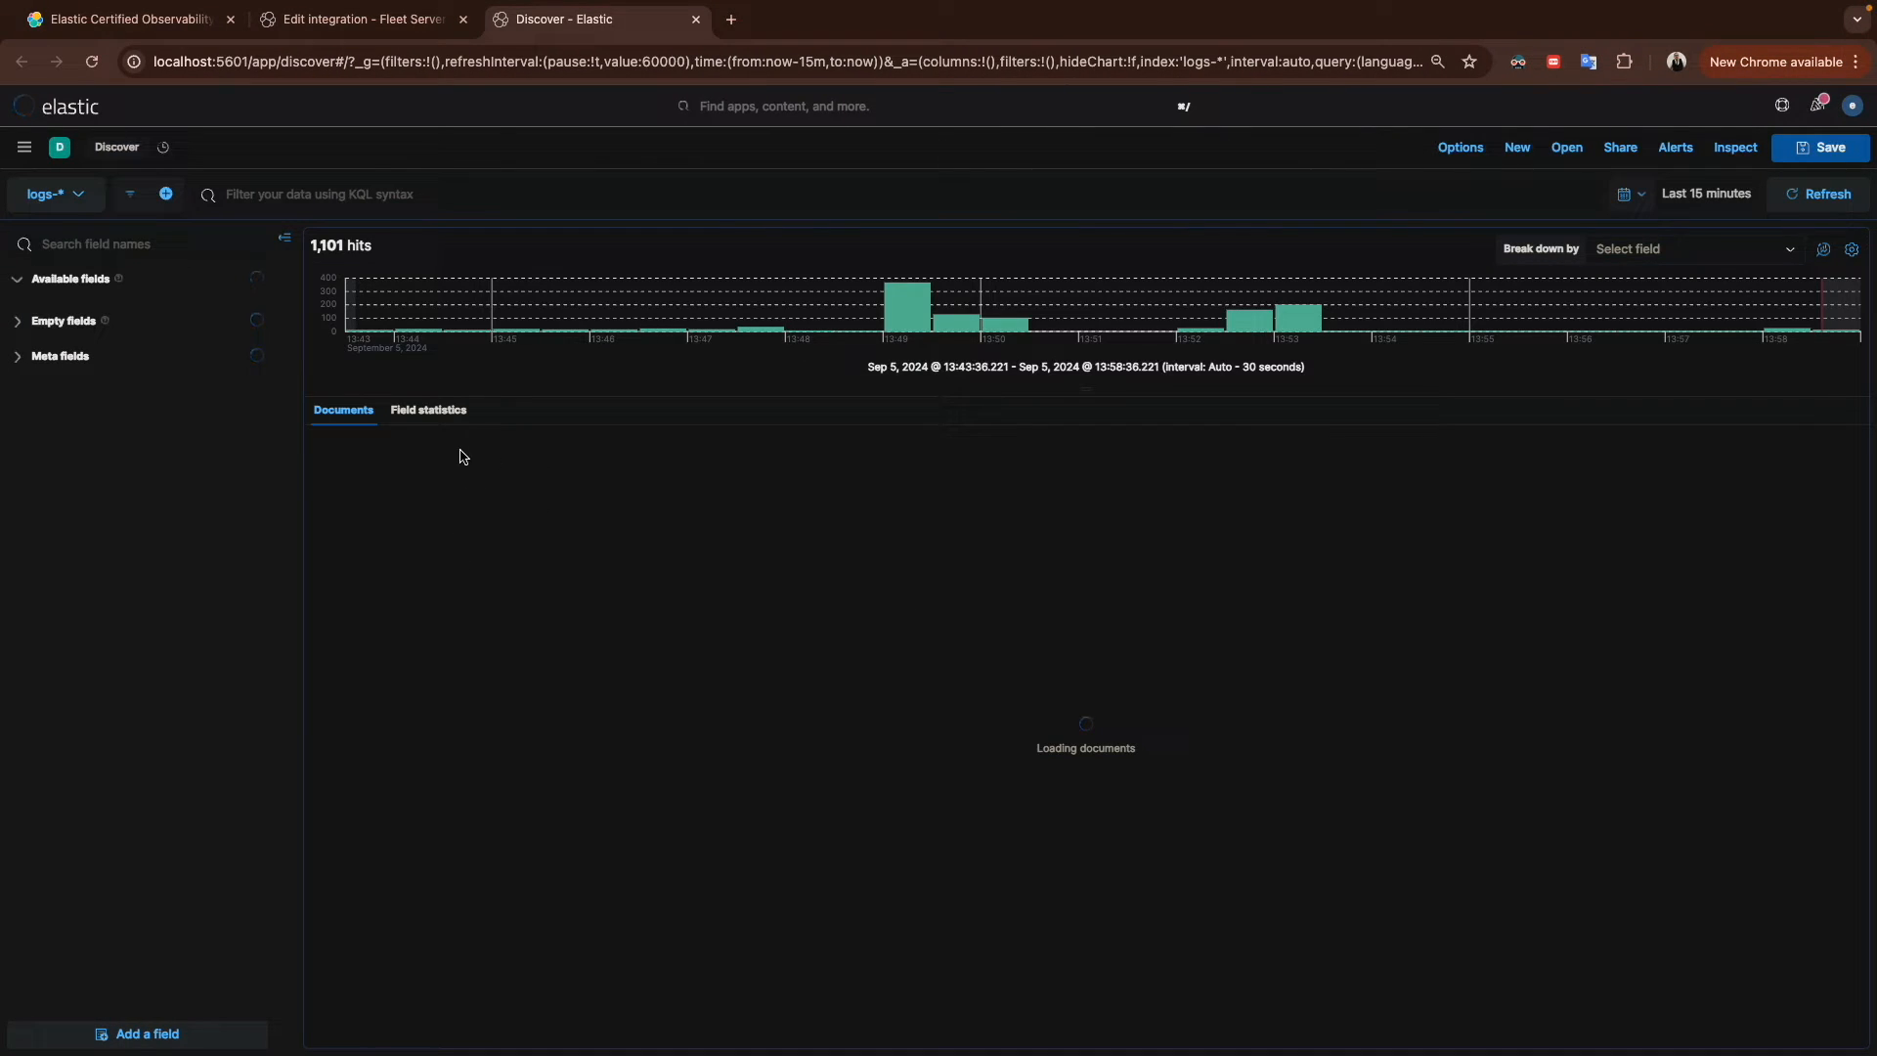
{"action": "key", "text": "ctrl+Right"}
{"action": "key", "text": "ctrl+Left"}
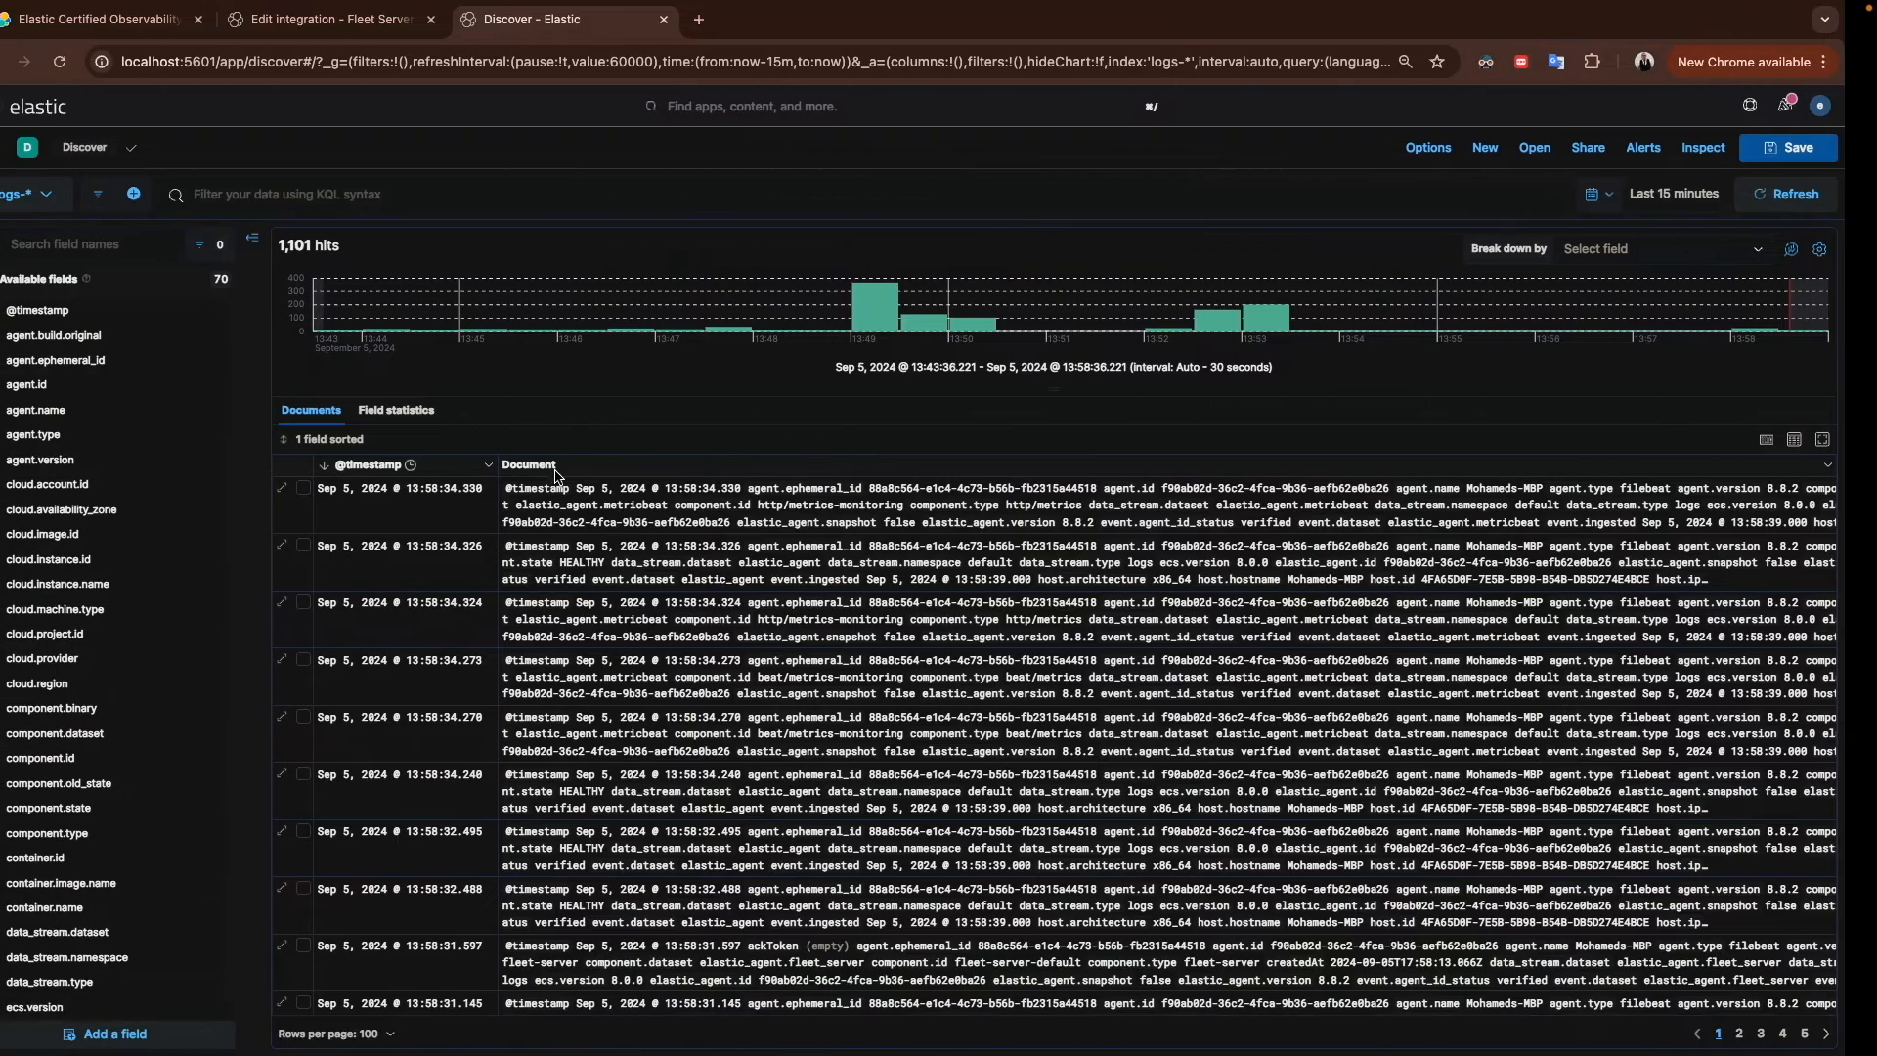
Step: Search the field names for log, path and file fields, then clear the search
{"action": "left_click", "coordinate": [147, 242]}
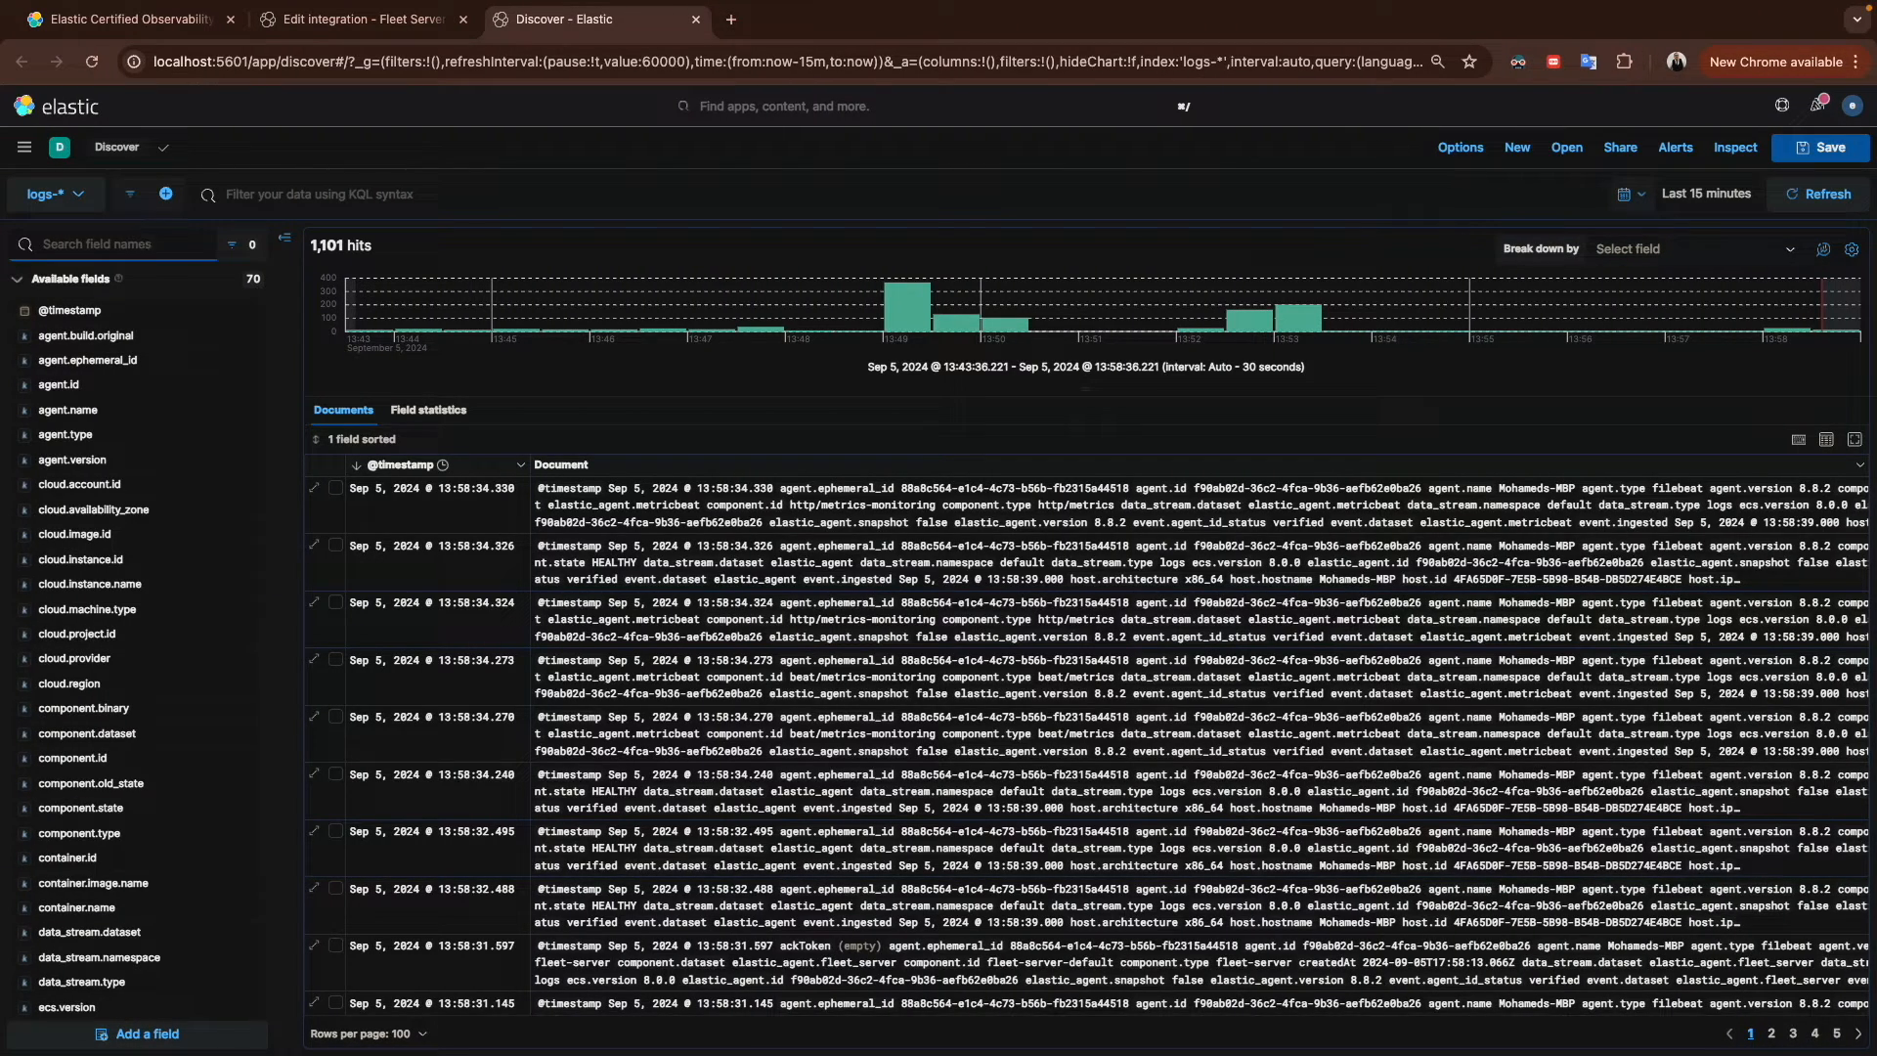
{"action": "type", "text": "log."}
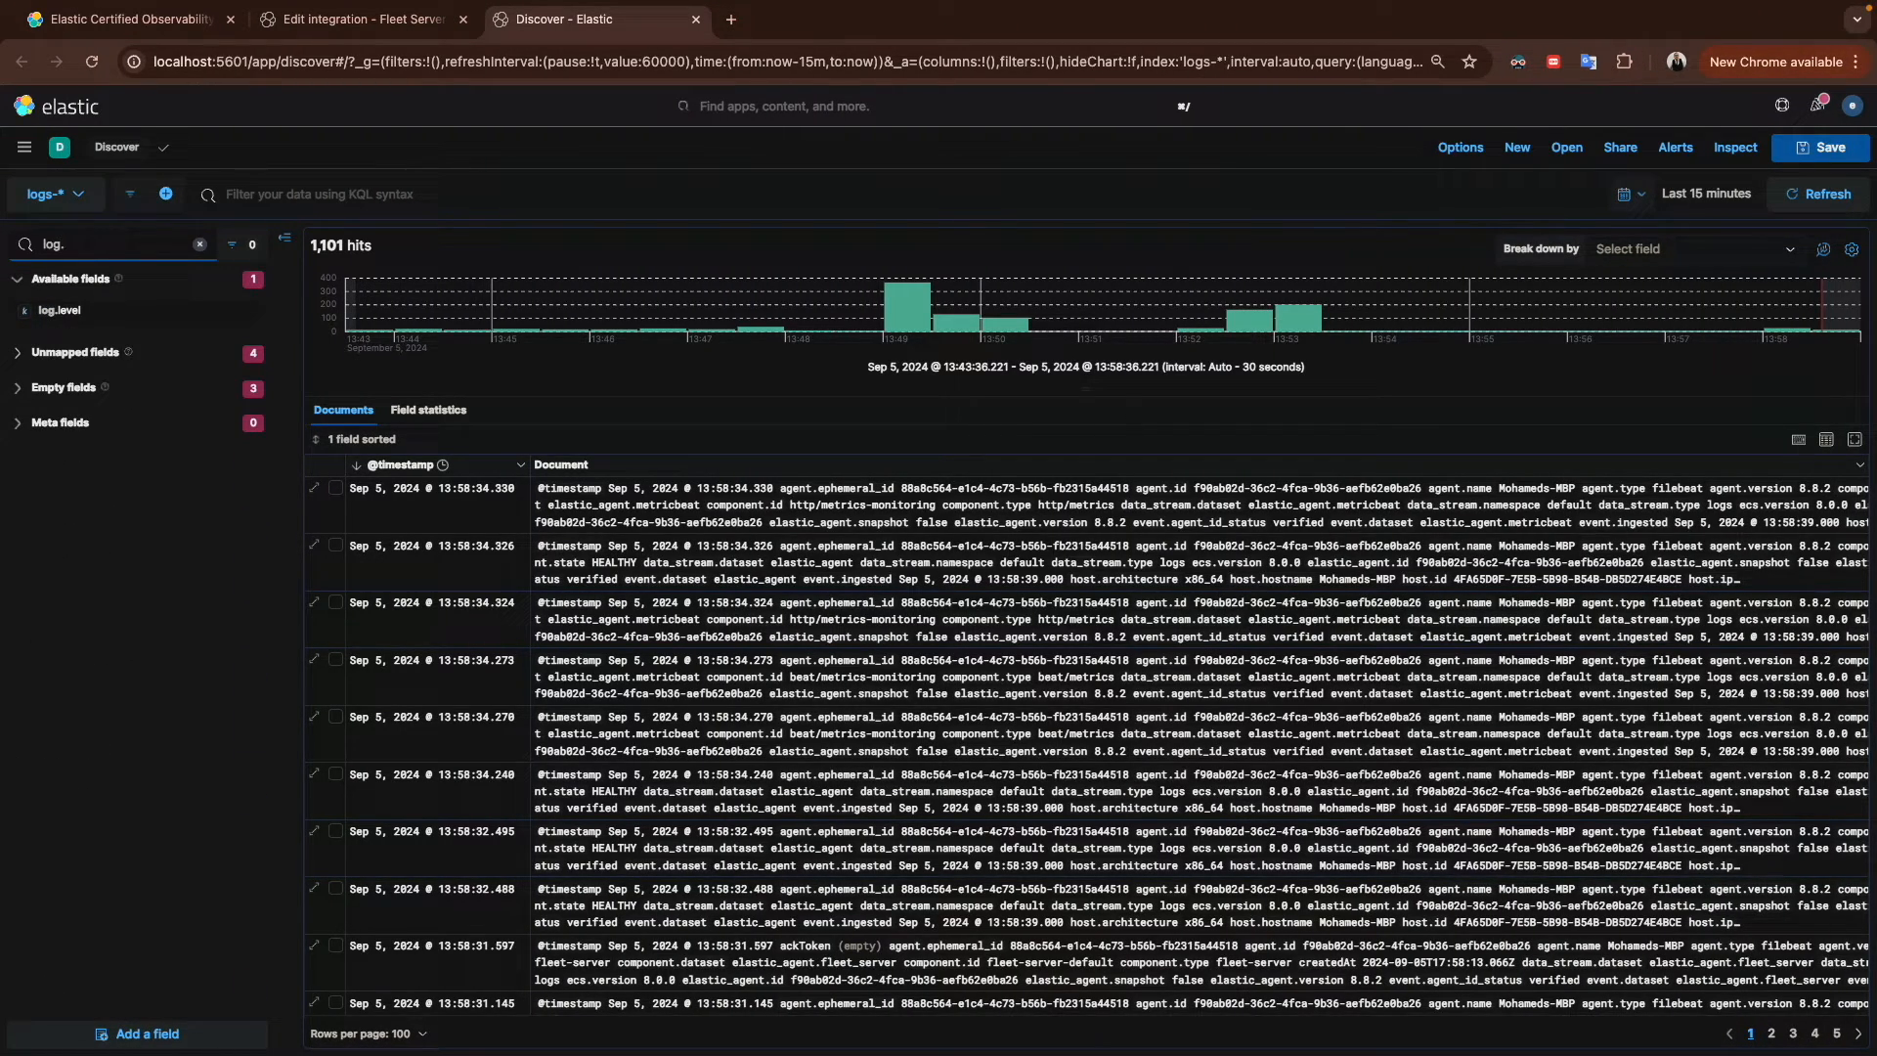
{"action": "key", "text": "BackSpace"}
{"action": "key", "text": "BackSpace"}
{"action": "key", "text": "BackSpace"}
{"action": "key", "text": "BackSpace"}
{"action": "type", "text": "path"}
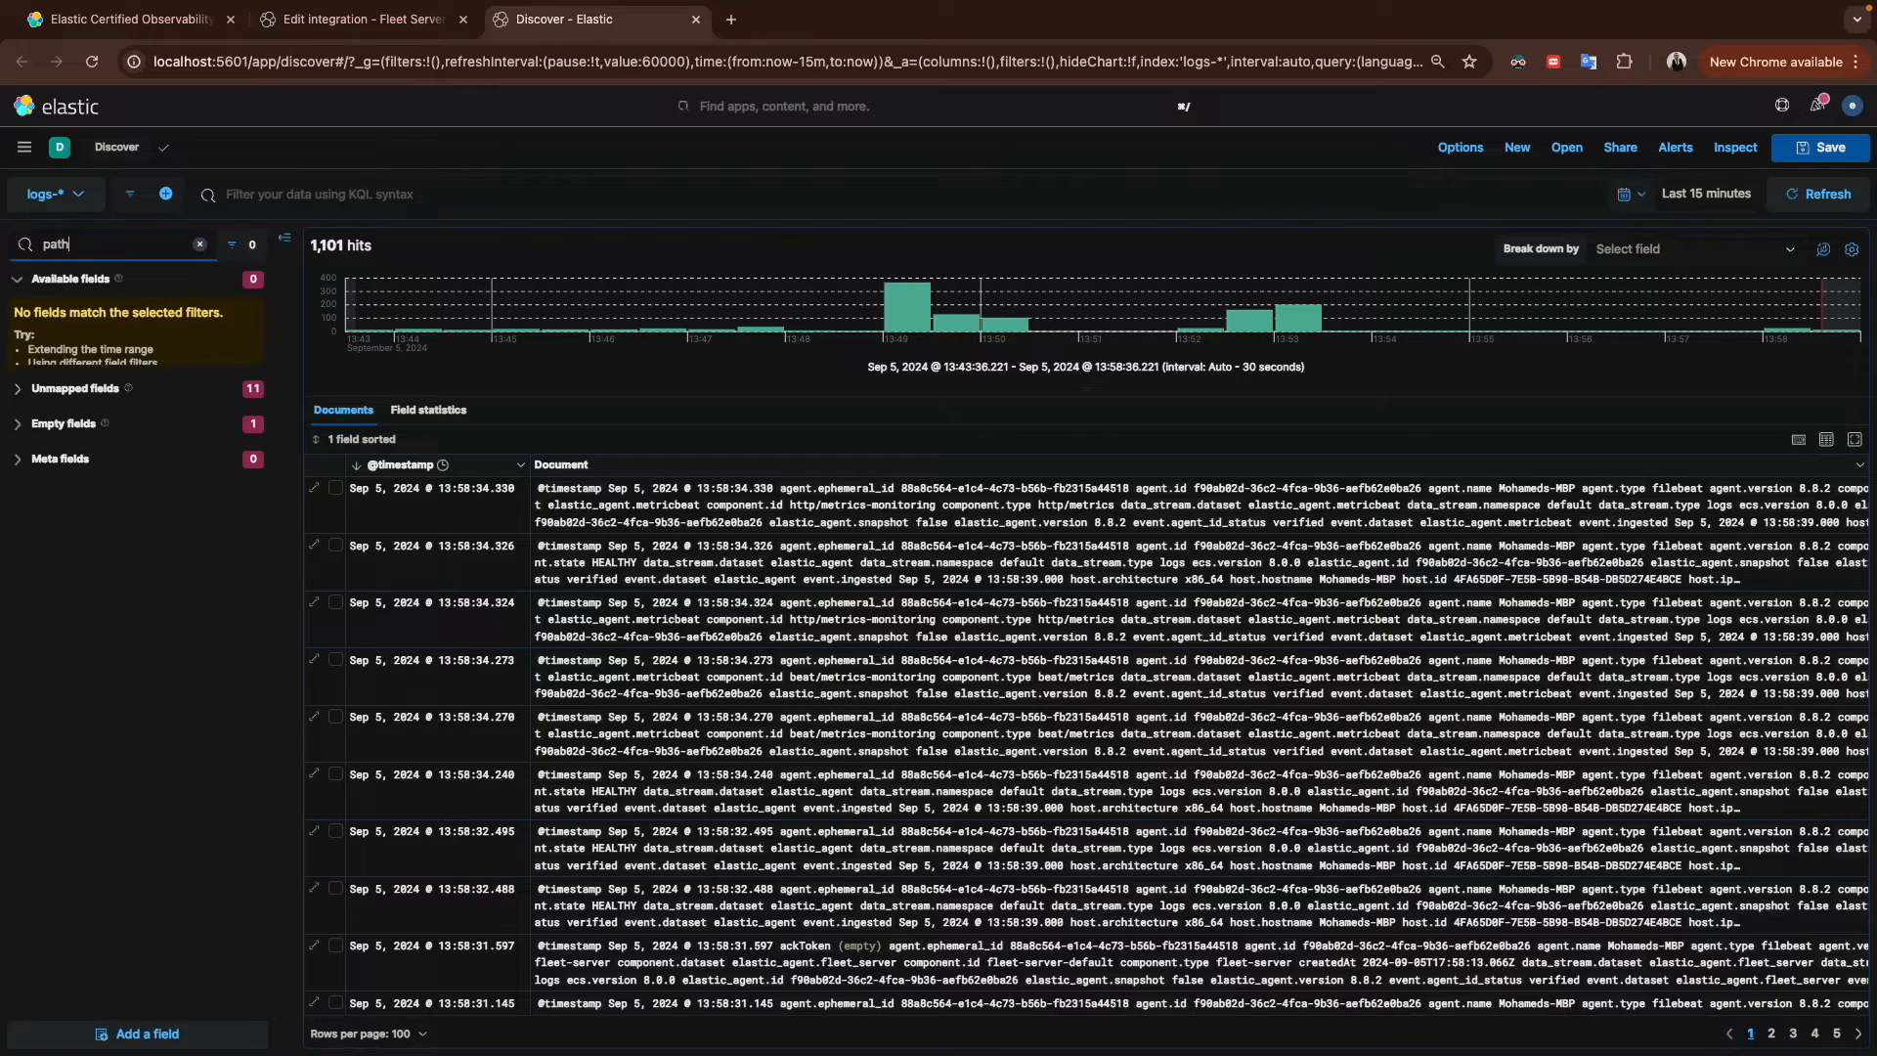
{"action": "key", "text": "BackSpace"}
{"action": "key", "text": "BackSpace"}
{"action": "key", "text": "BackSpace"}
{"action": "key", "text": "BackSpace"}
{"action": "type", "text": "fil"}
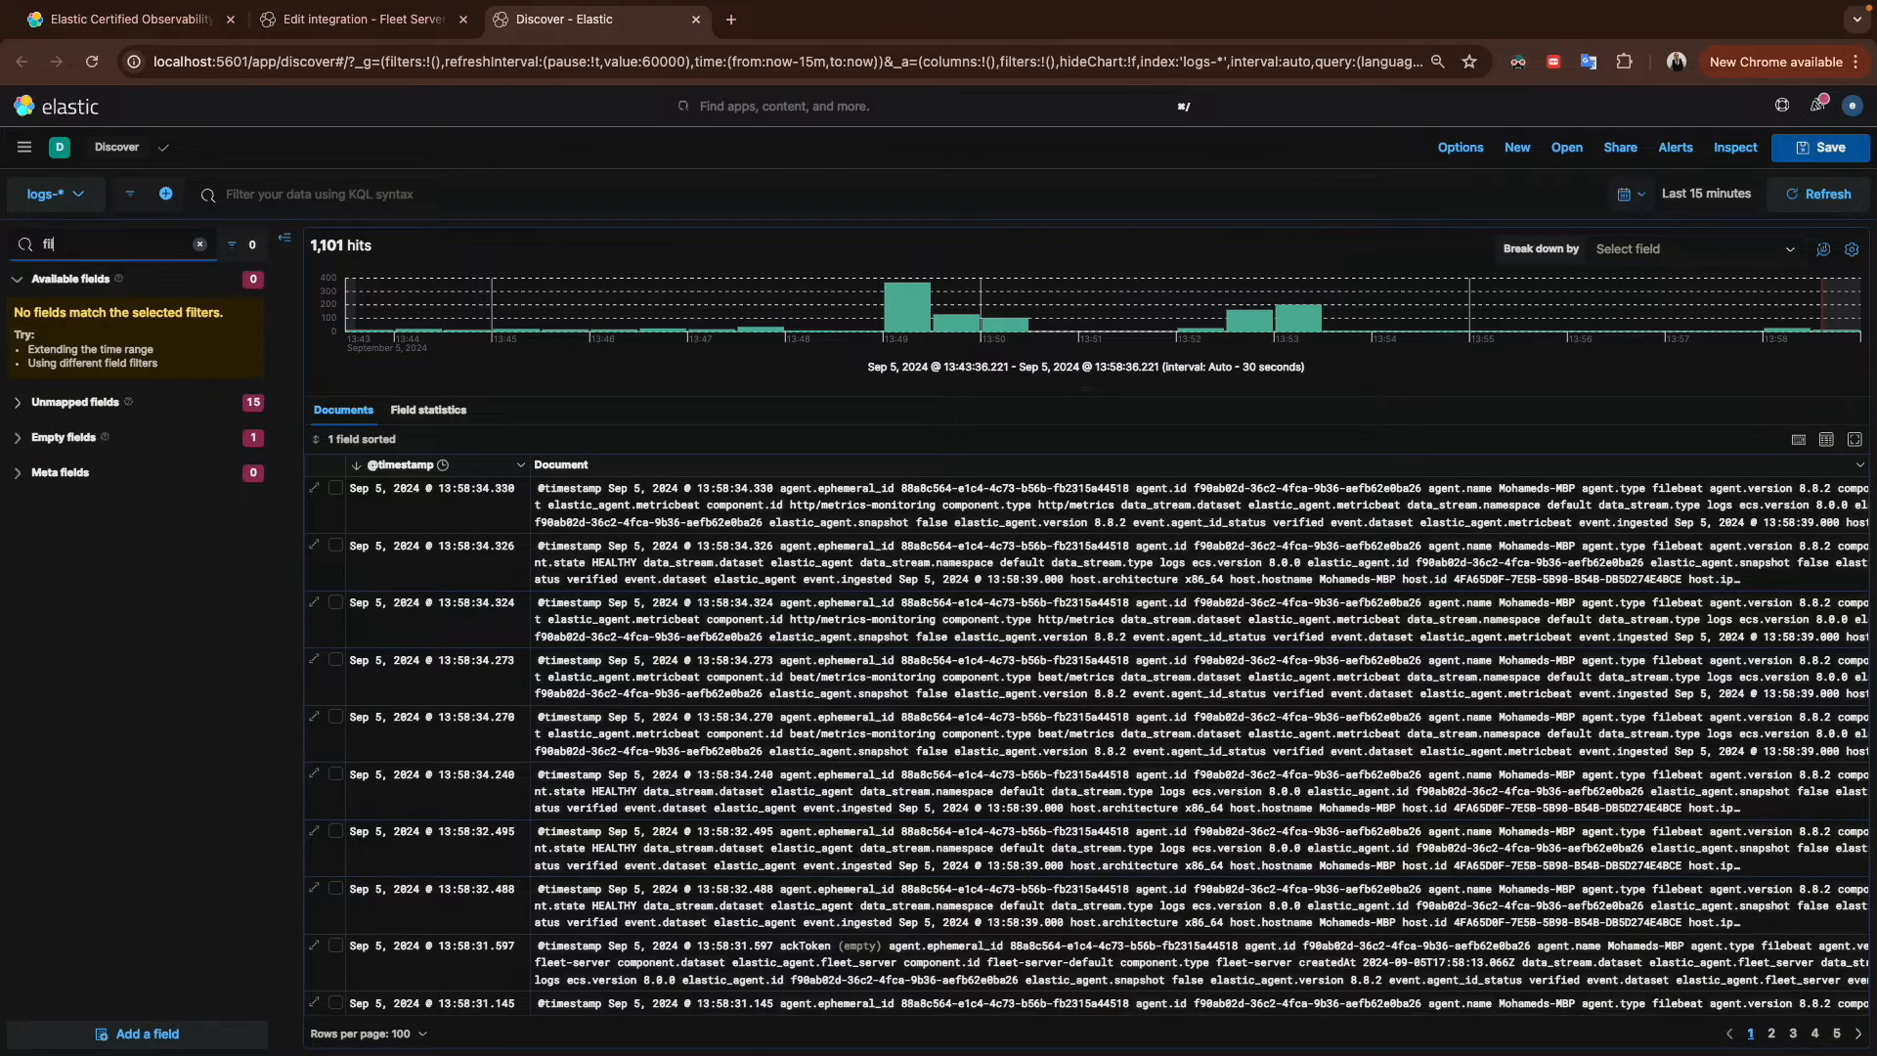
{"action": "key", "text": "BackSpace"}
{"action": "key", "text": "BackSpace"}
{"action": "key", "text": "BackSpace"}
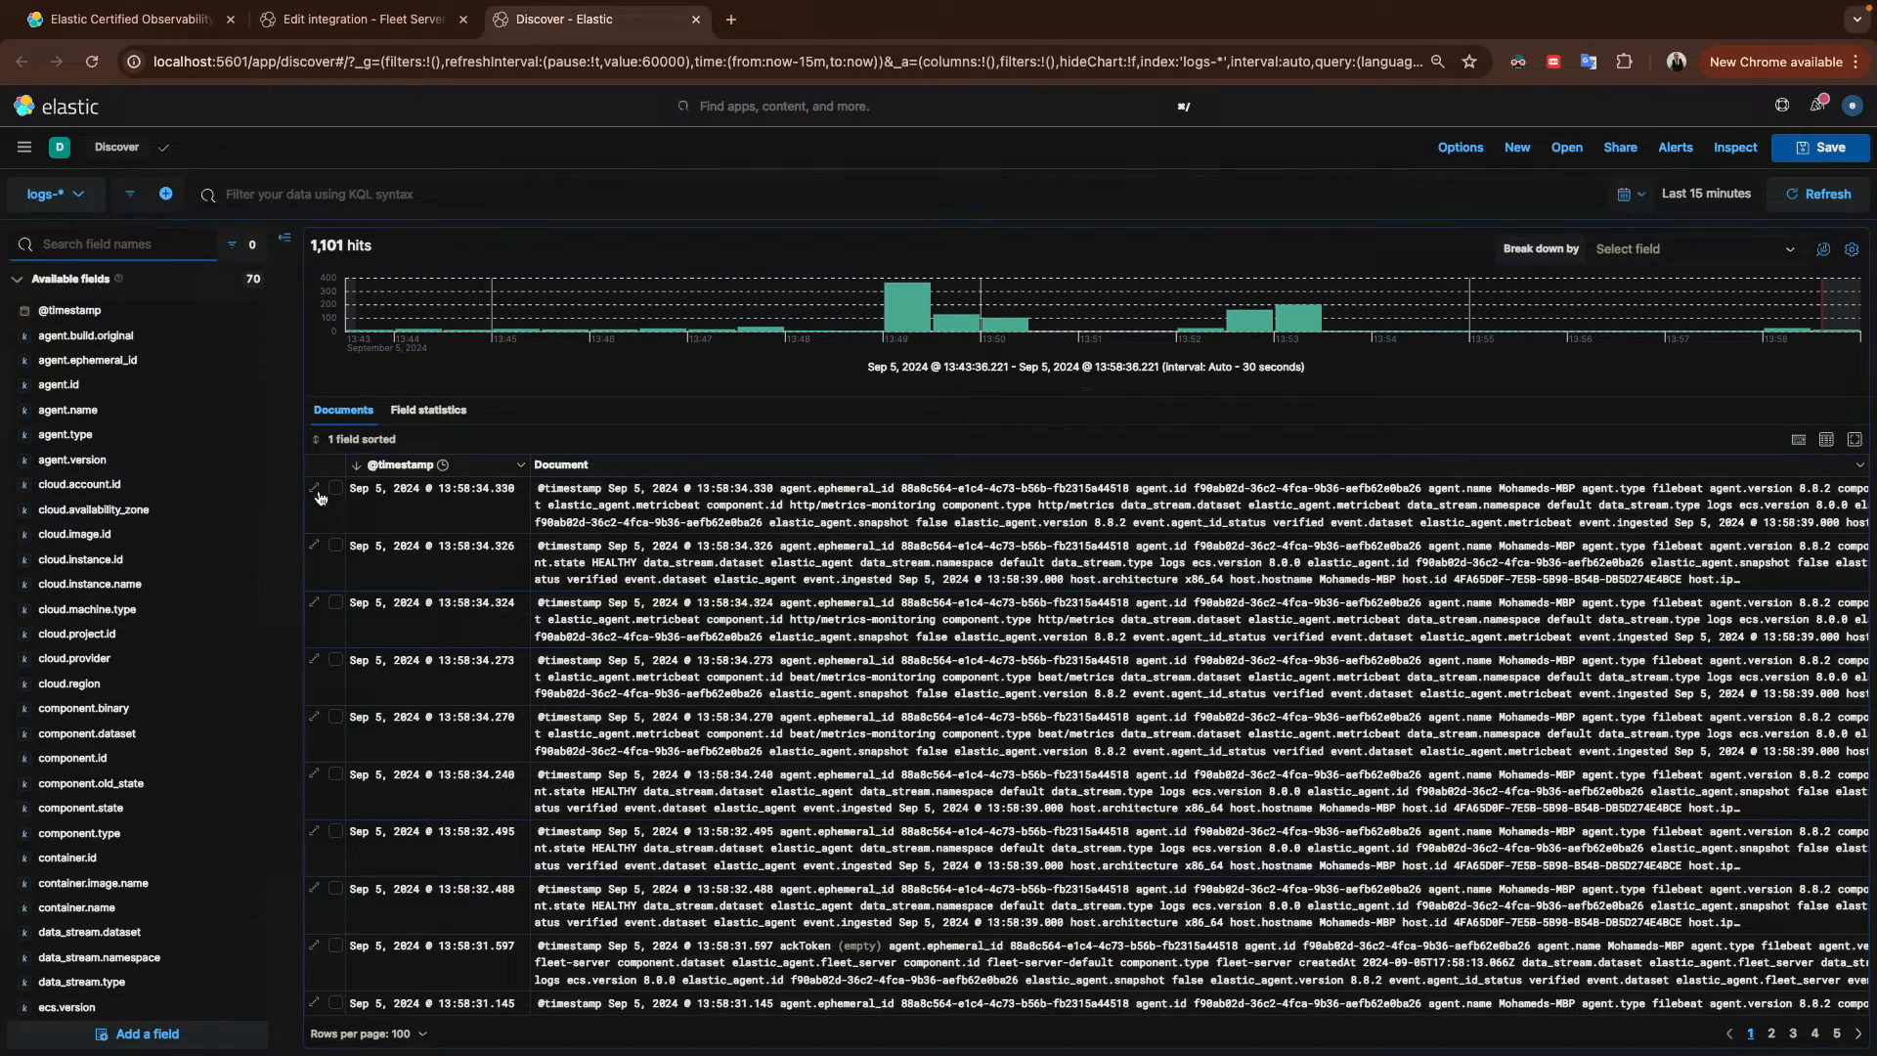
Step: Expand the first document and filter out its elastic_agent.metricbeat _index value
{"action": "left_click", "coordinate": [315, 489]}
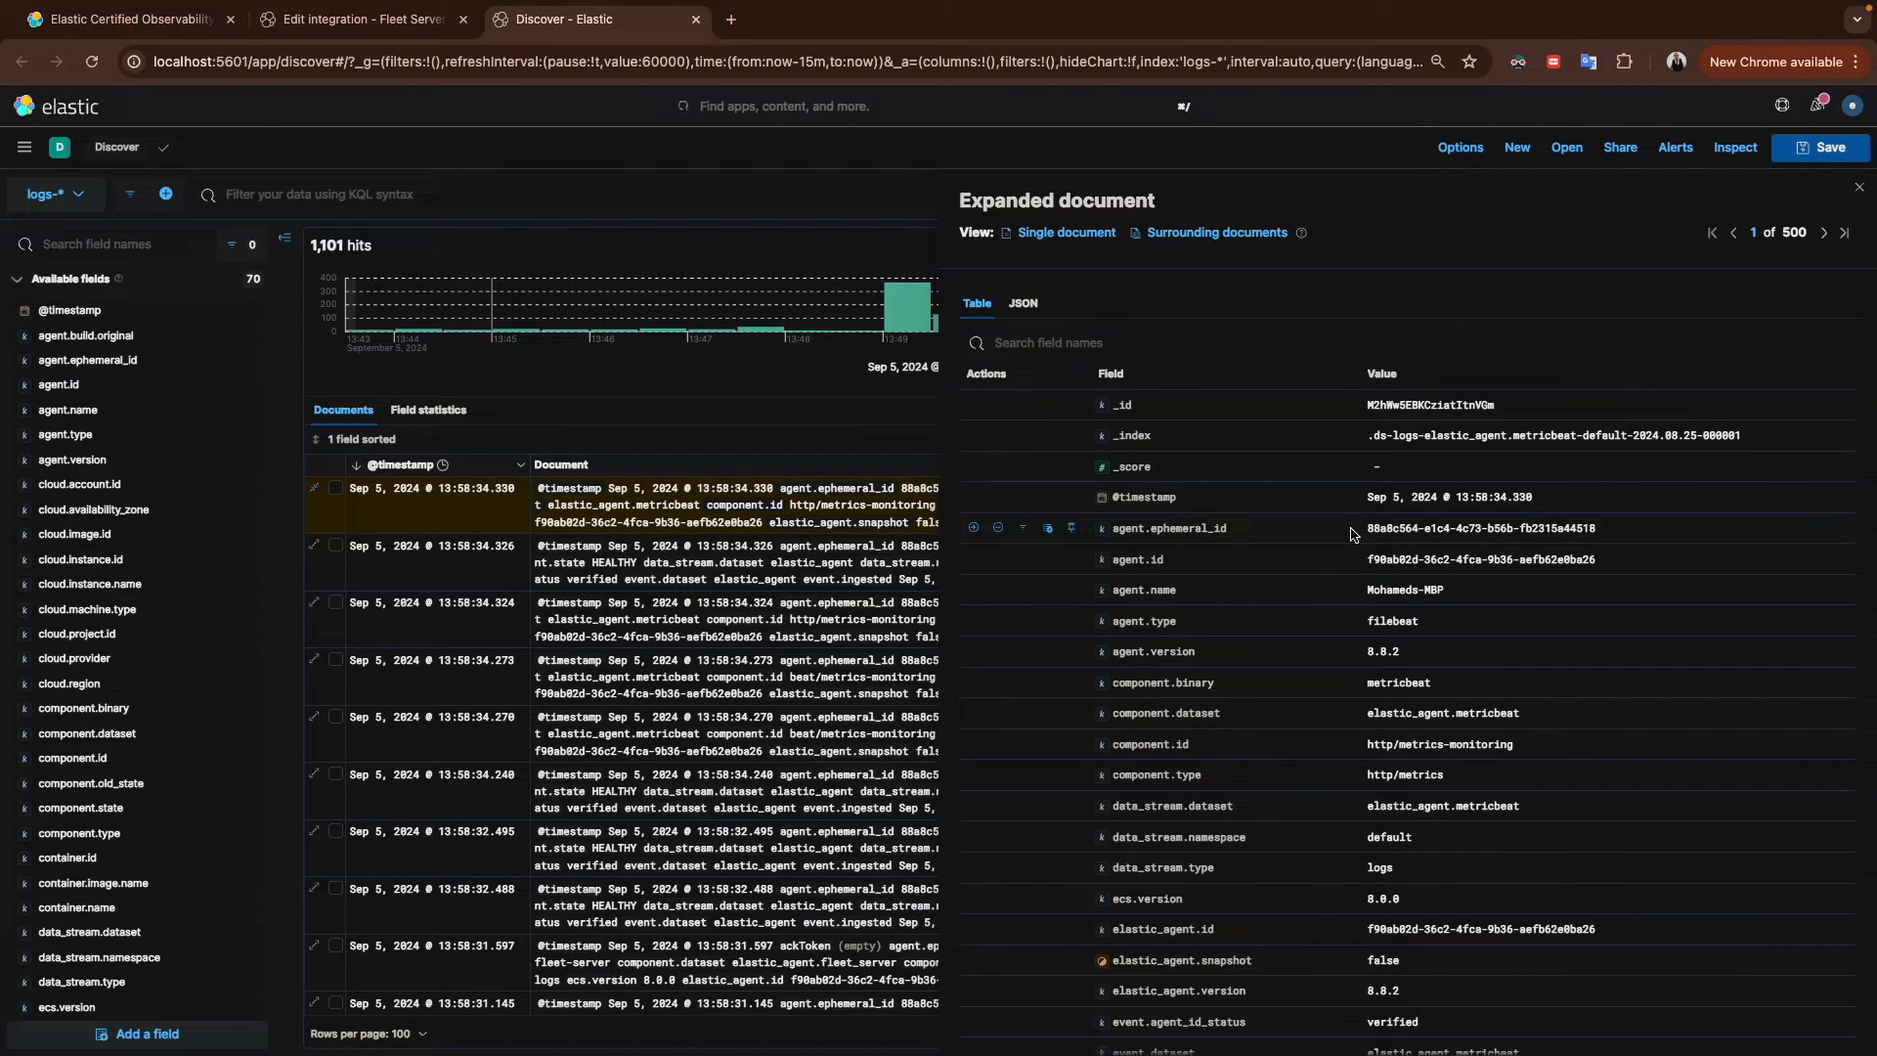
{"action": "scroll", "coordinate": [1417, 769], "scroll_direction": "down", "scroll_amount": 1}
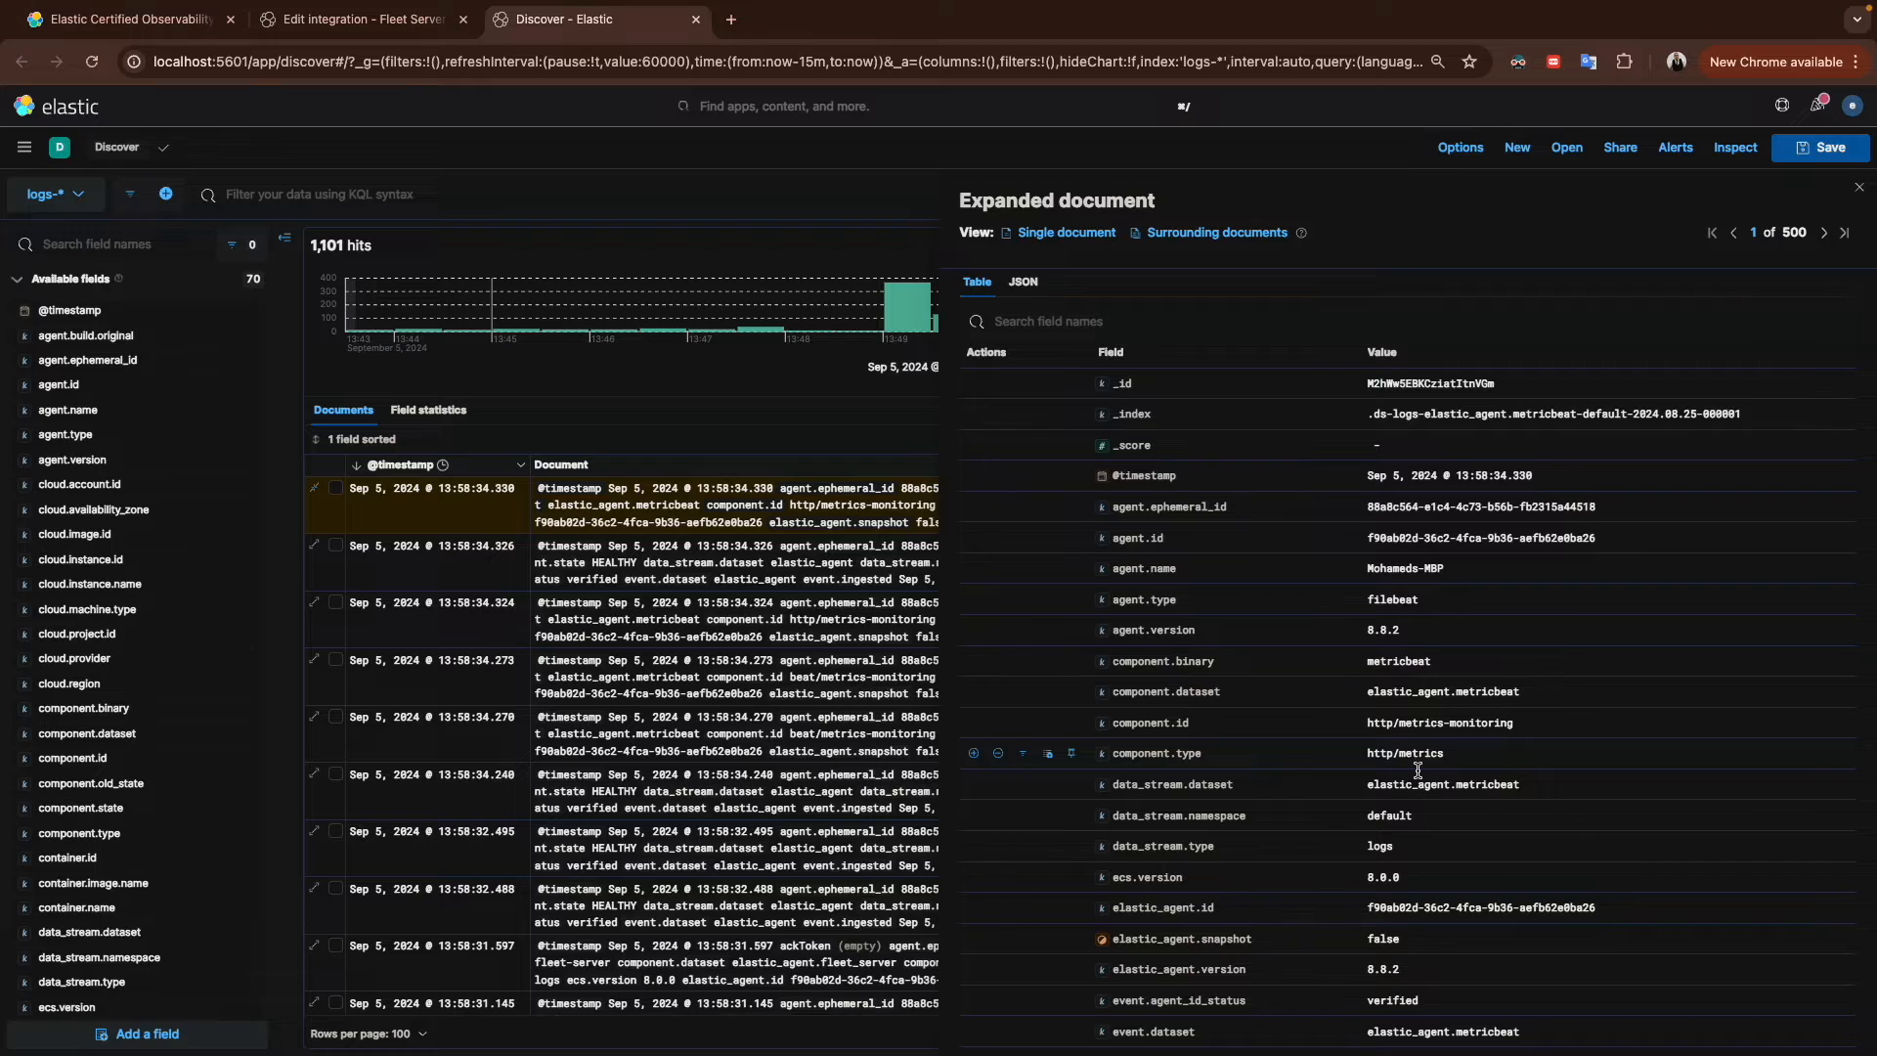
{"action": "scroll", "coordinate": [1418, 769], "scroll_direction": "down", "scroll_amount": 3}
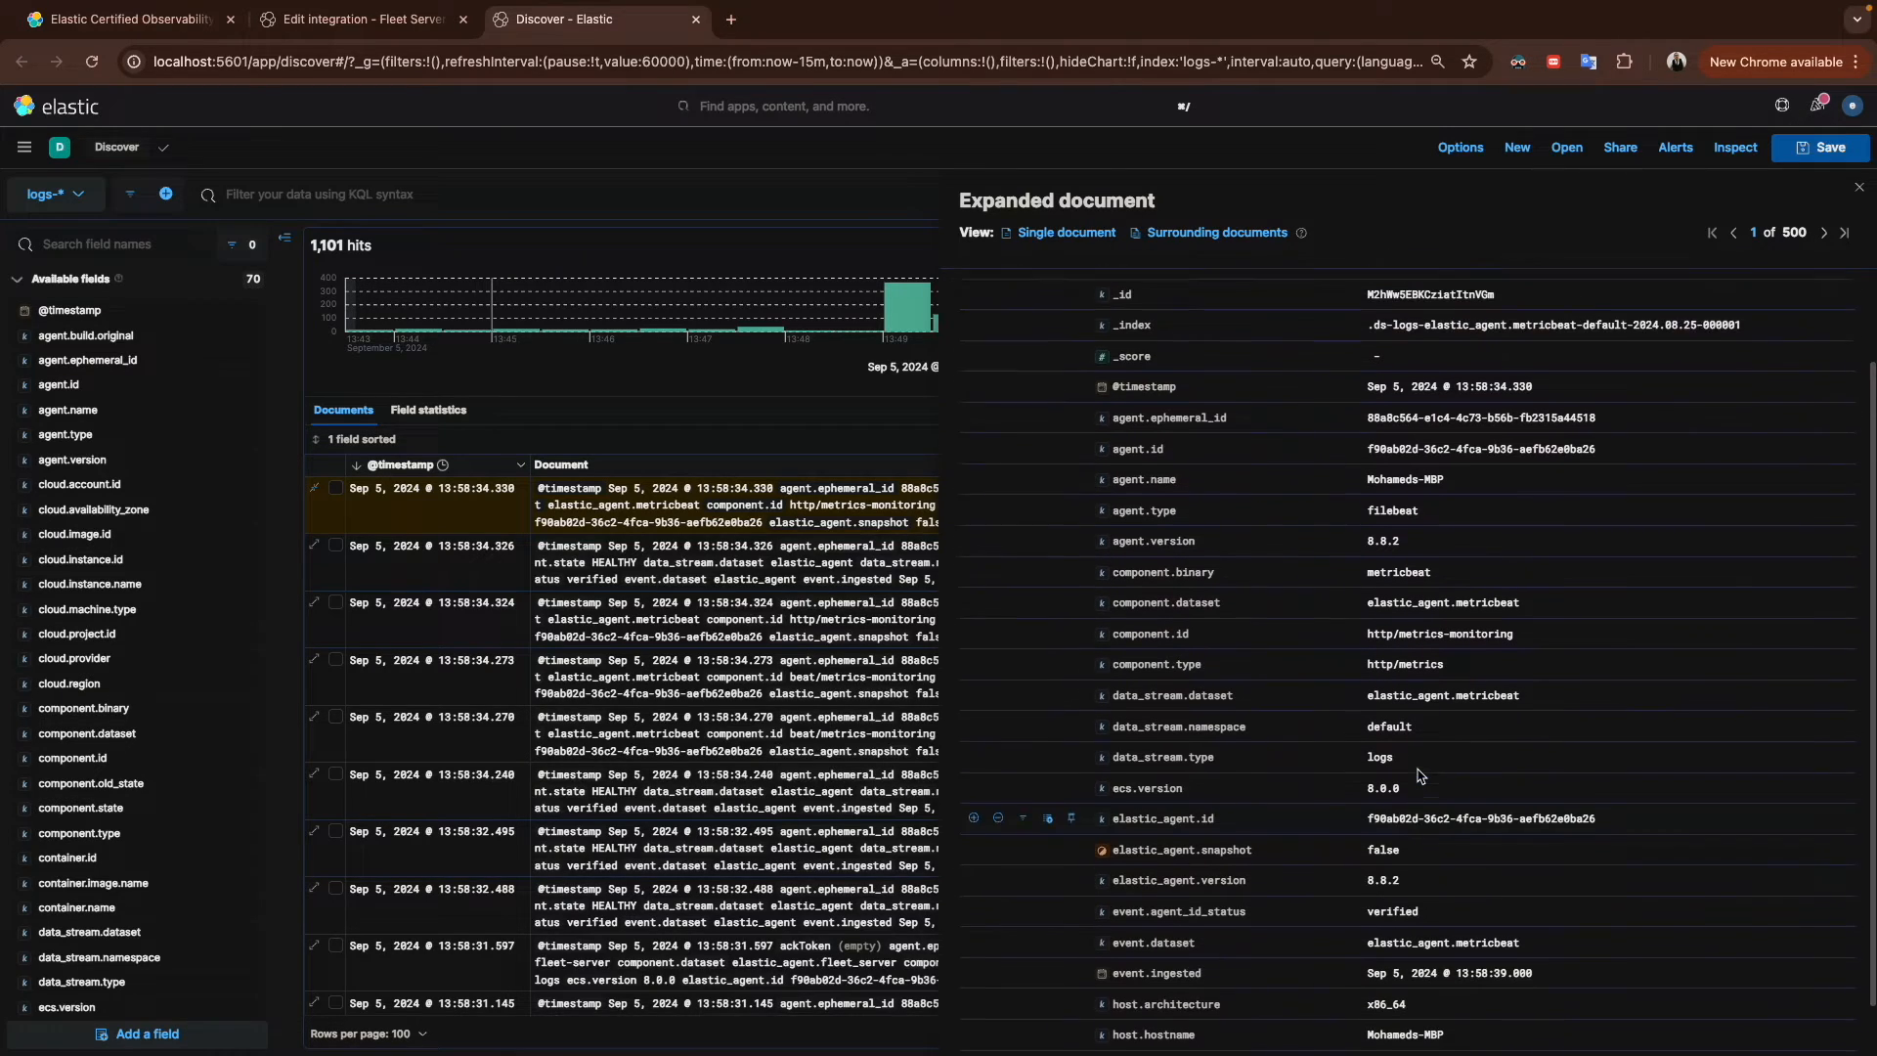
{"action": "scroll", "coordinate": [1419, 776], "scroll_direction": "up", "scroll_amount": 4}
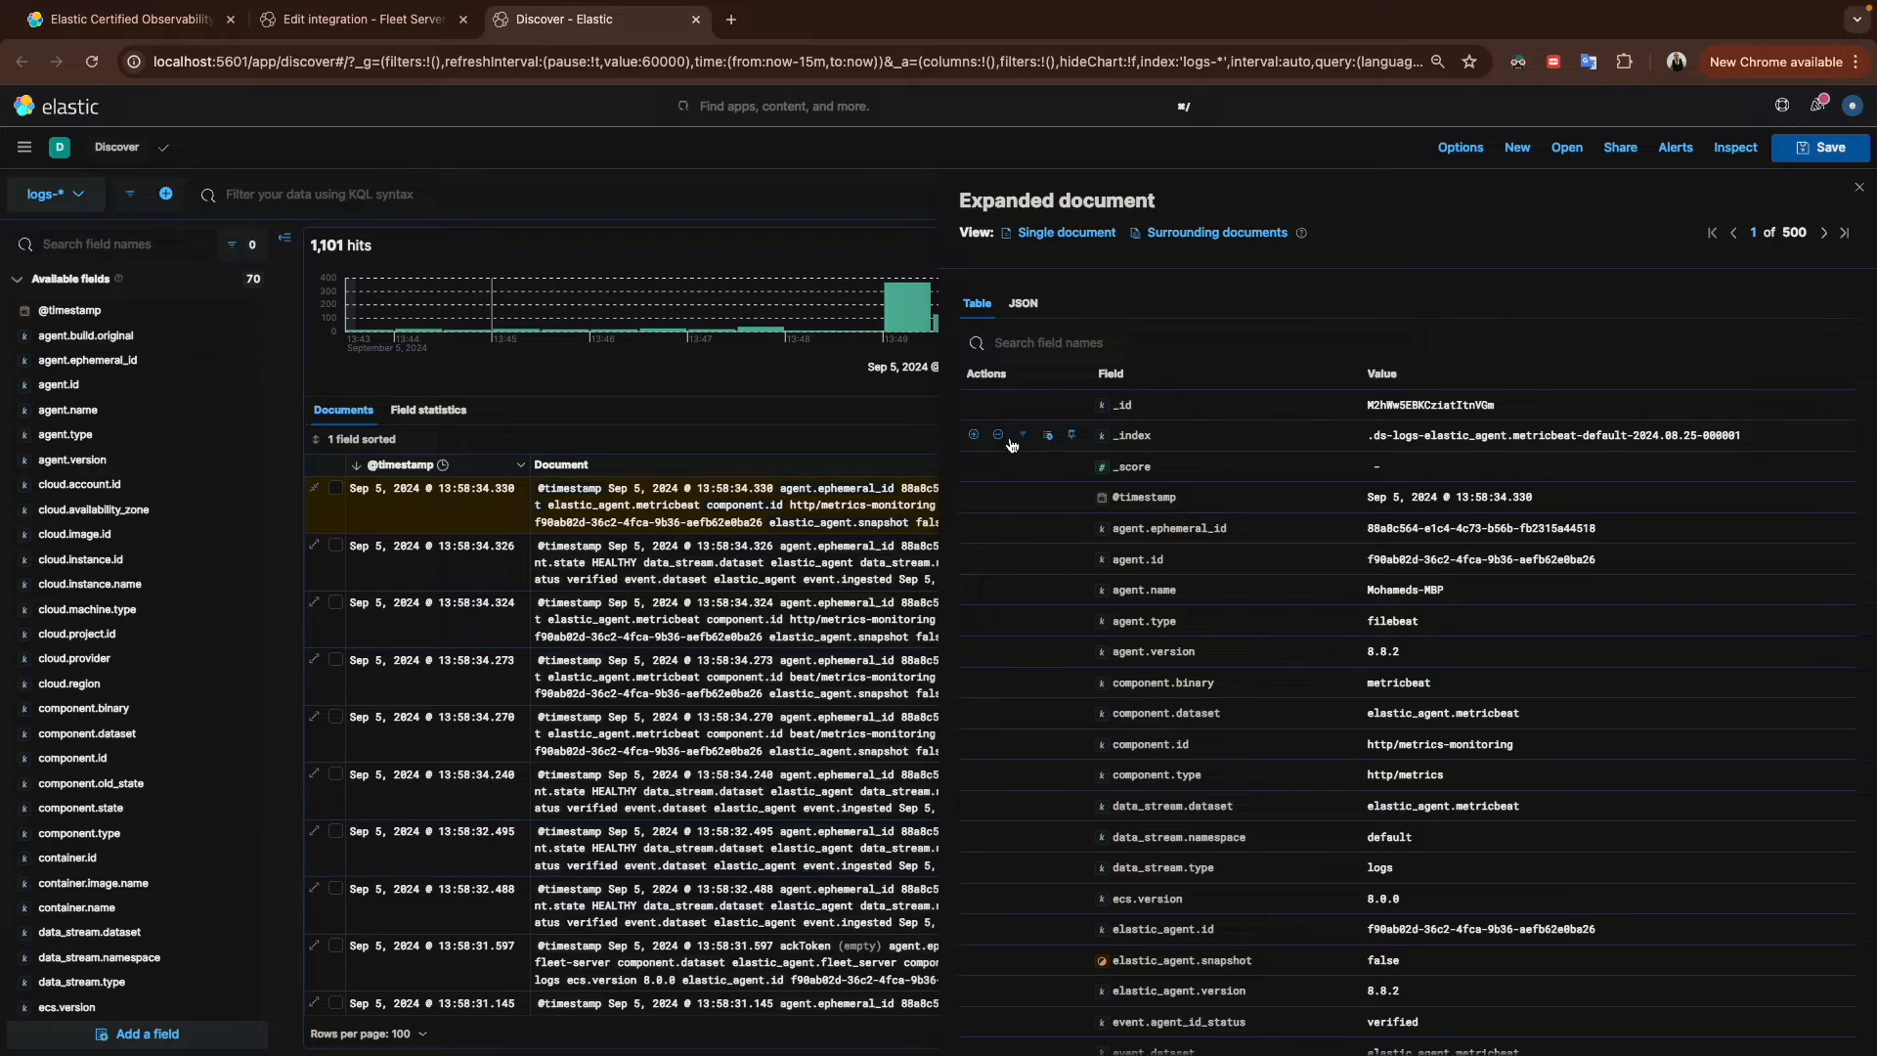
{"action": "left_click", "coordinate": [999, 435]}
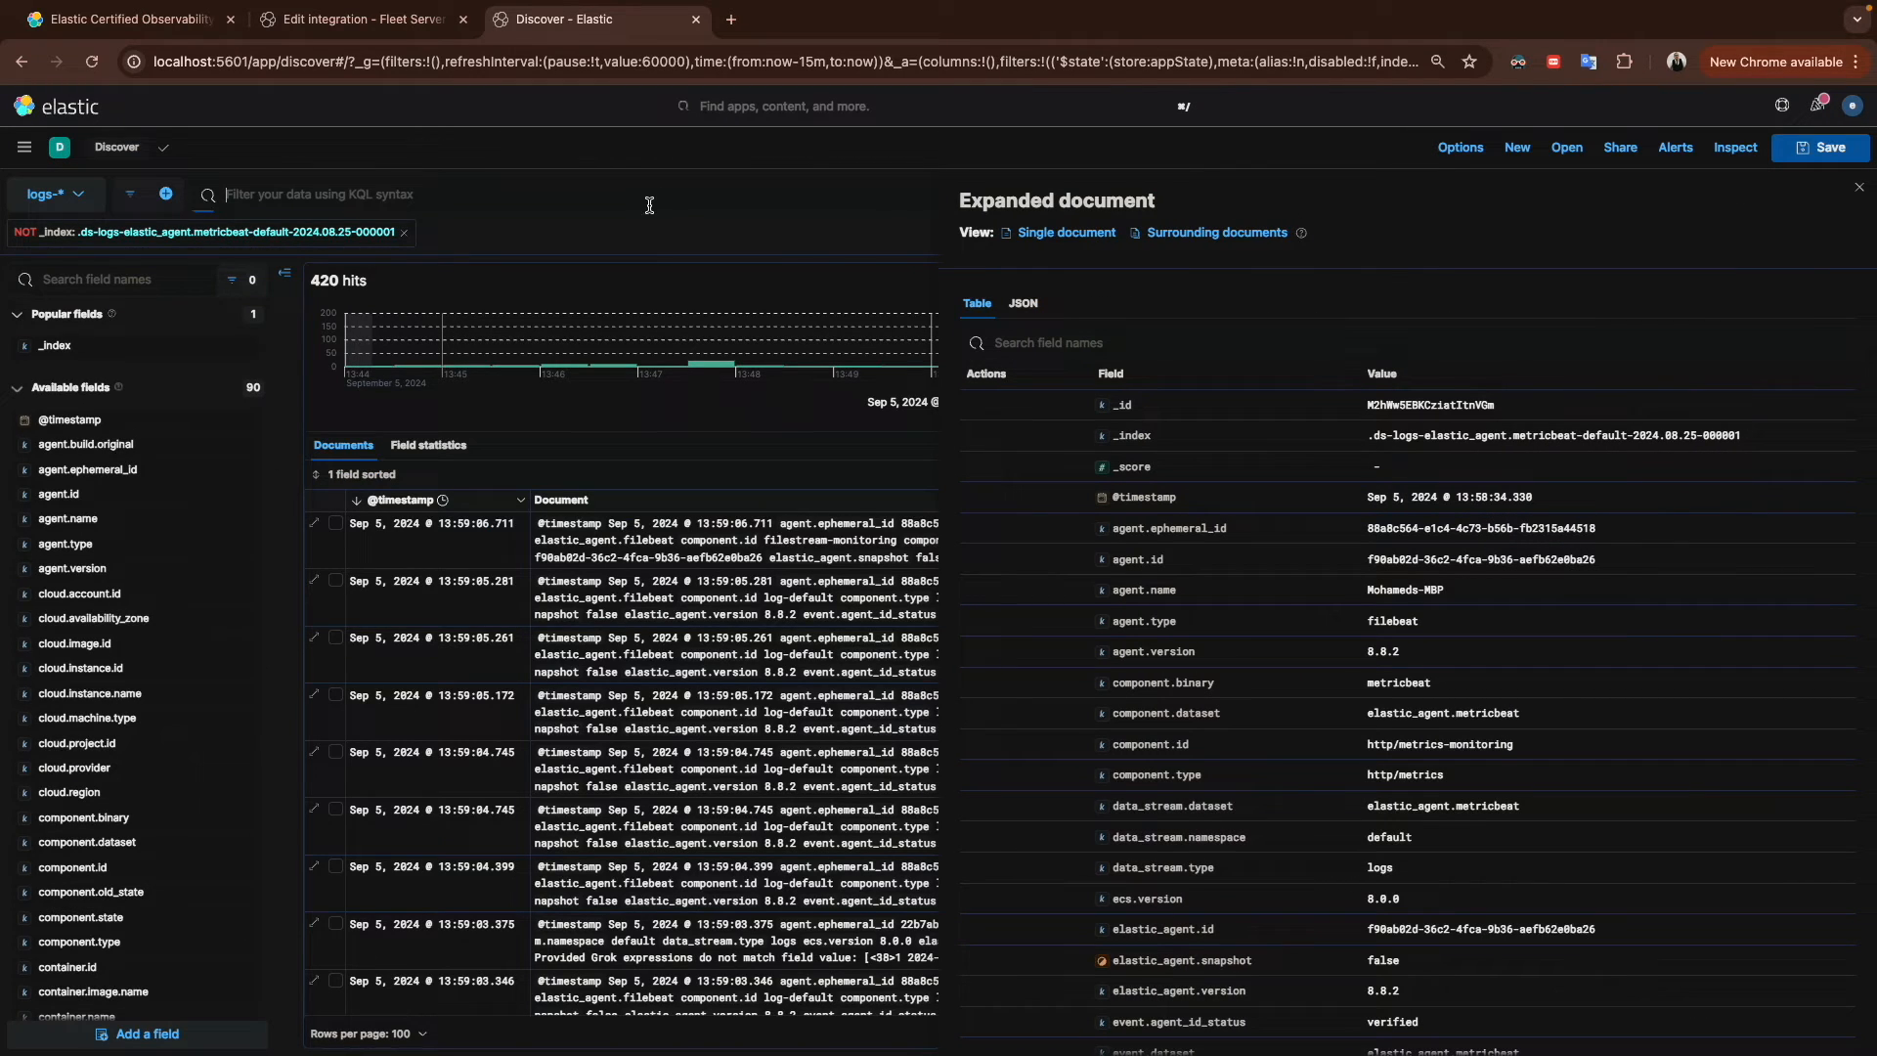
Step: Search the field names for file and add log.file.path as a column
{"action": "left_click", "coordinate": [487, 152]}
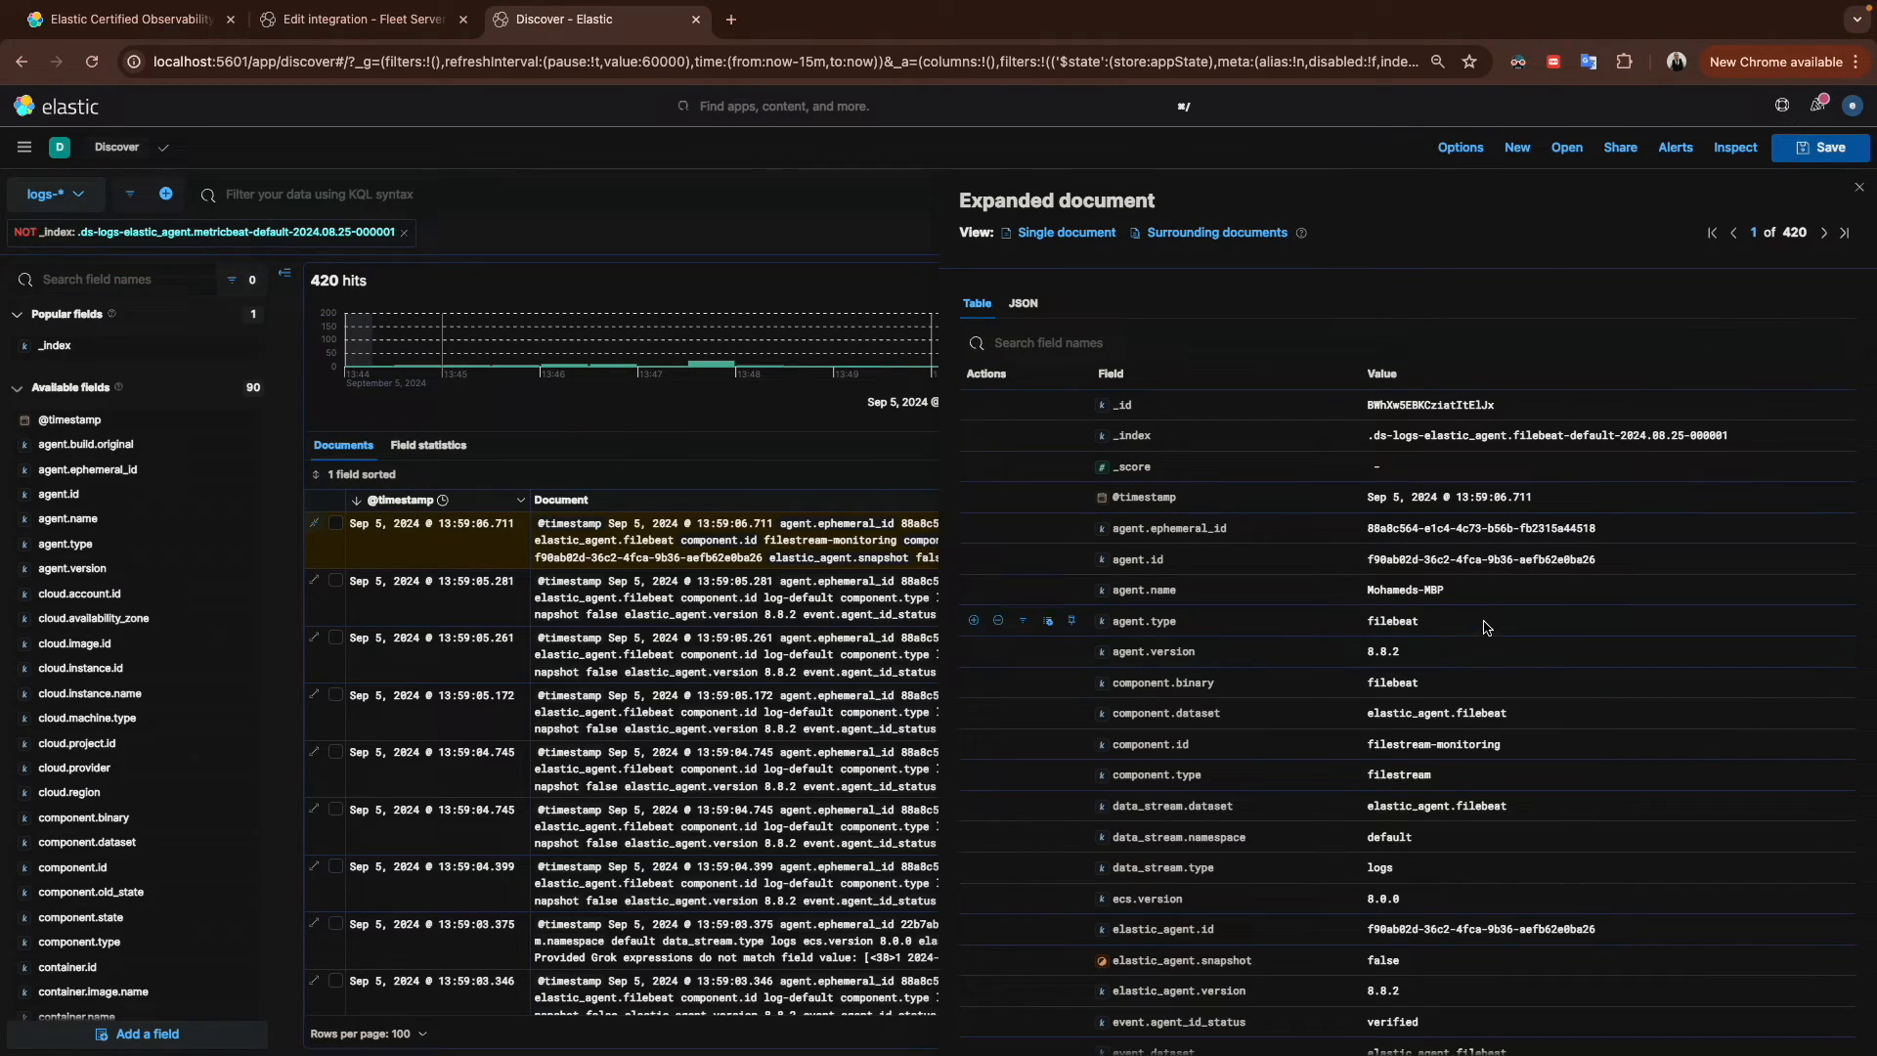
{"action": "scroll", "coordinate": [1473, 718], "scroll_direction": "down", "scroll_amount": 3}
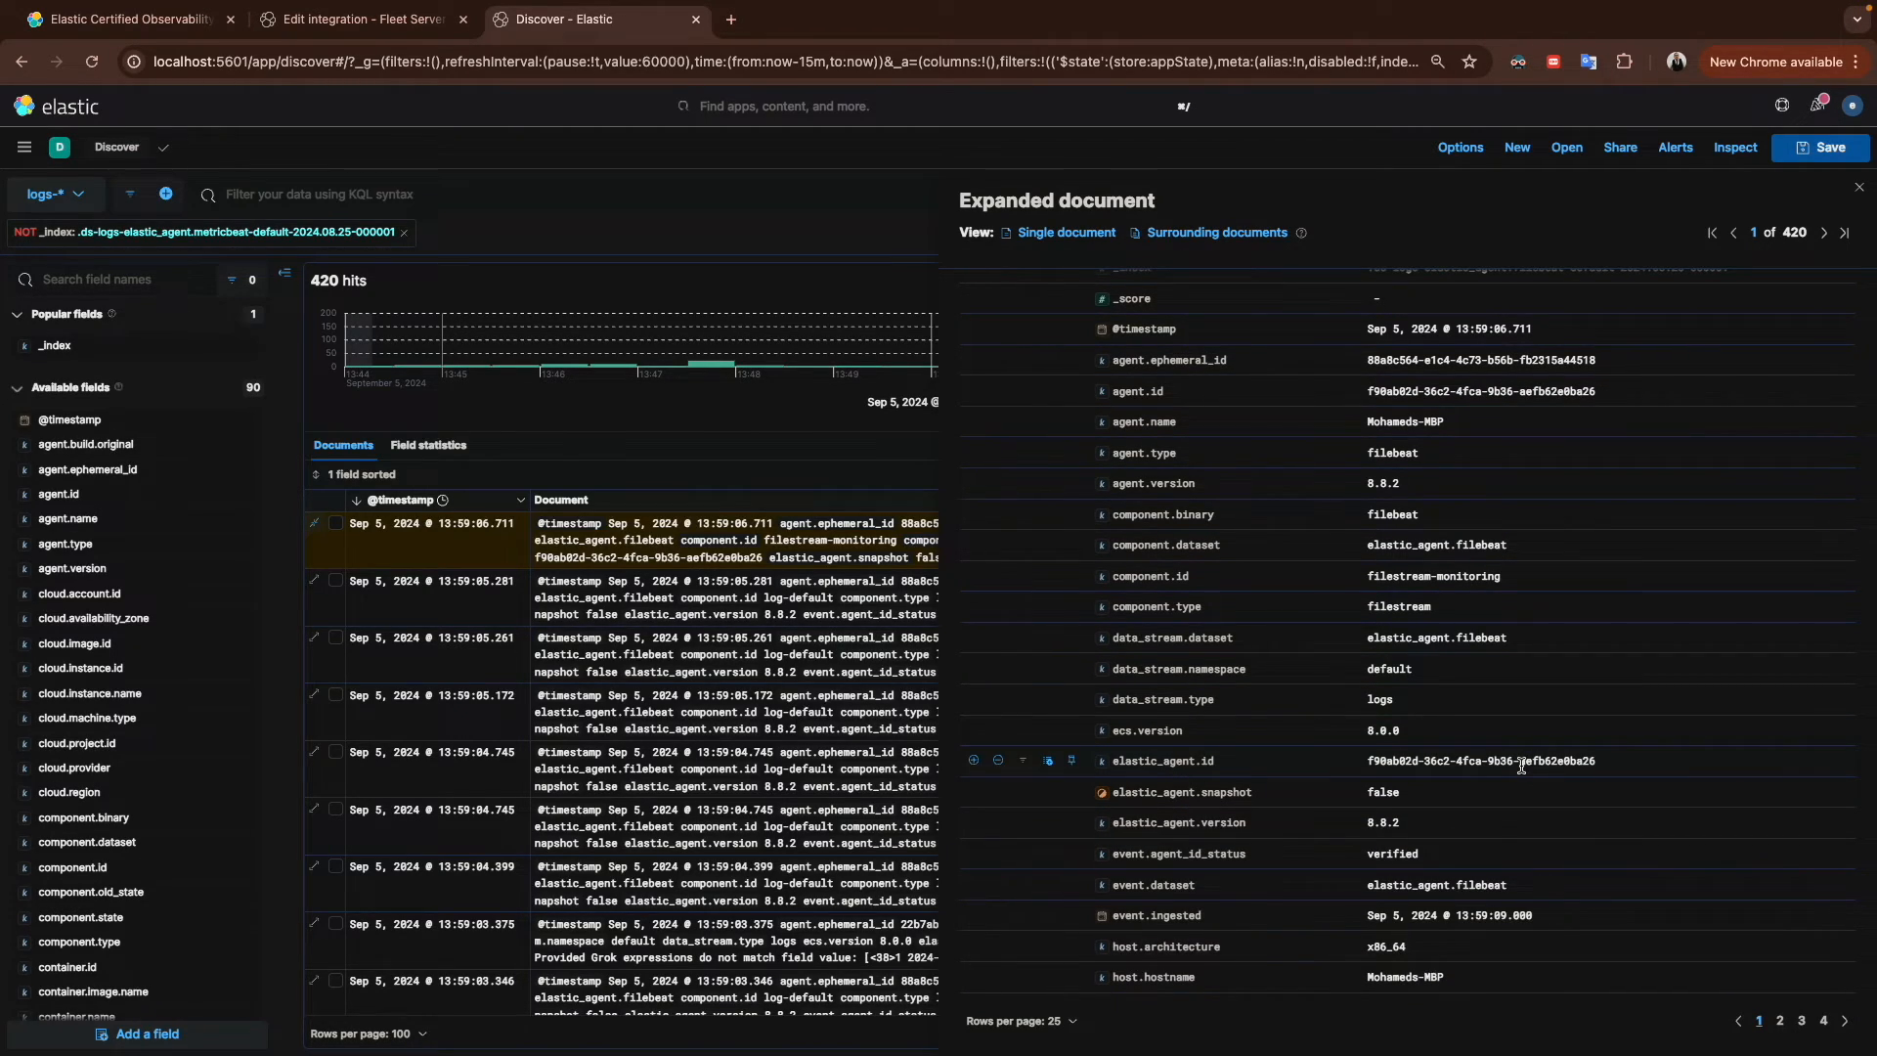
{"action": "scroll", "coordinate": [1522, 766], "scroll_direction": "up", "scroll_amount": 3}
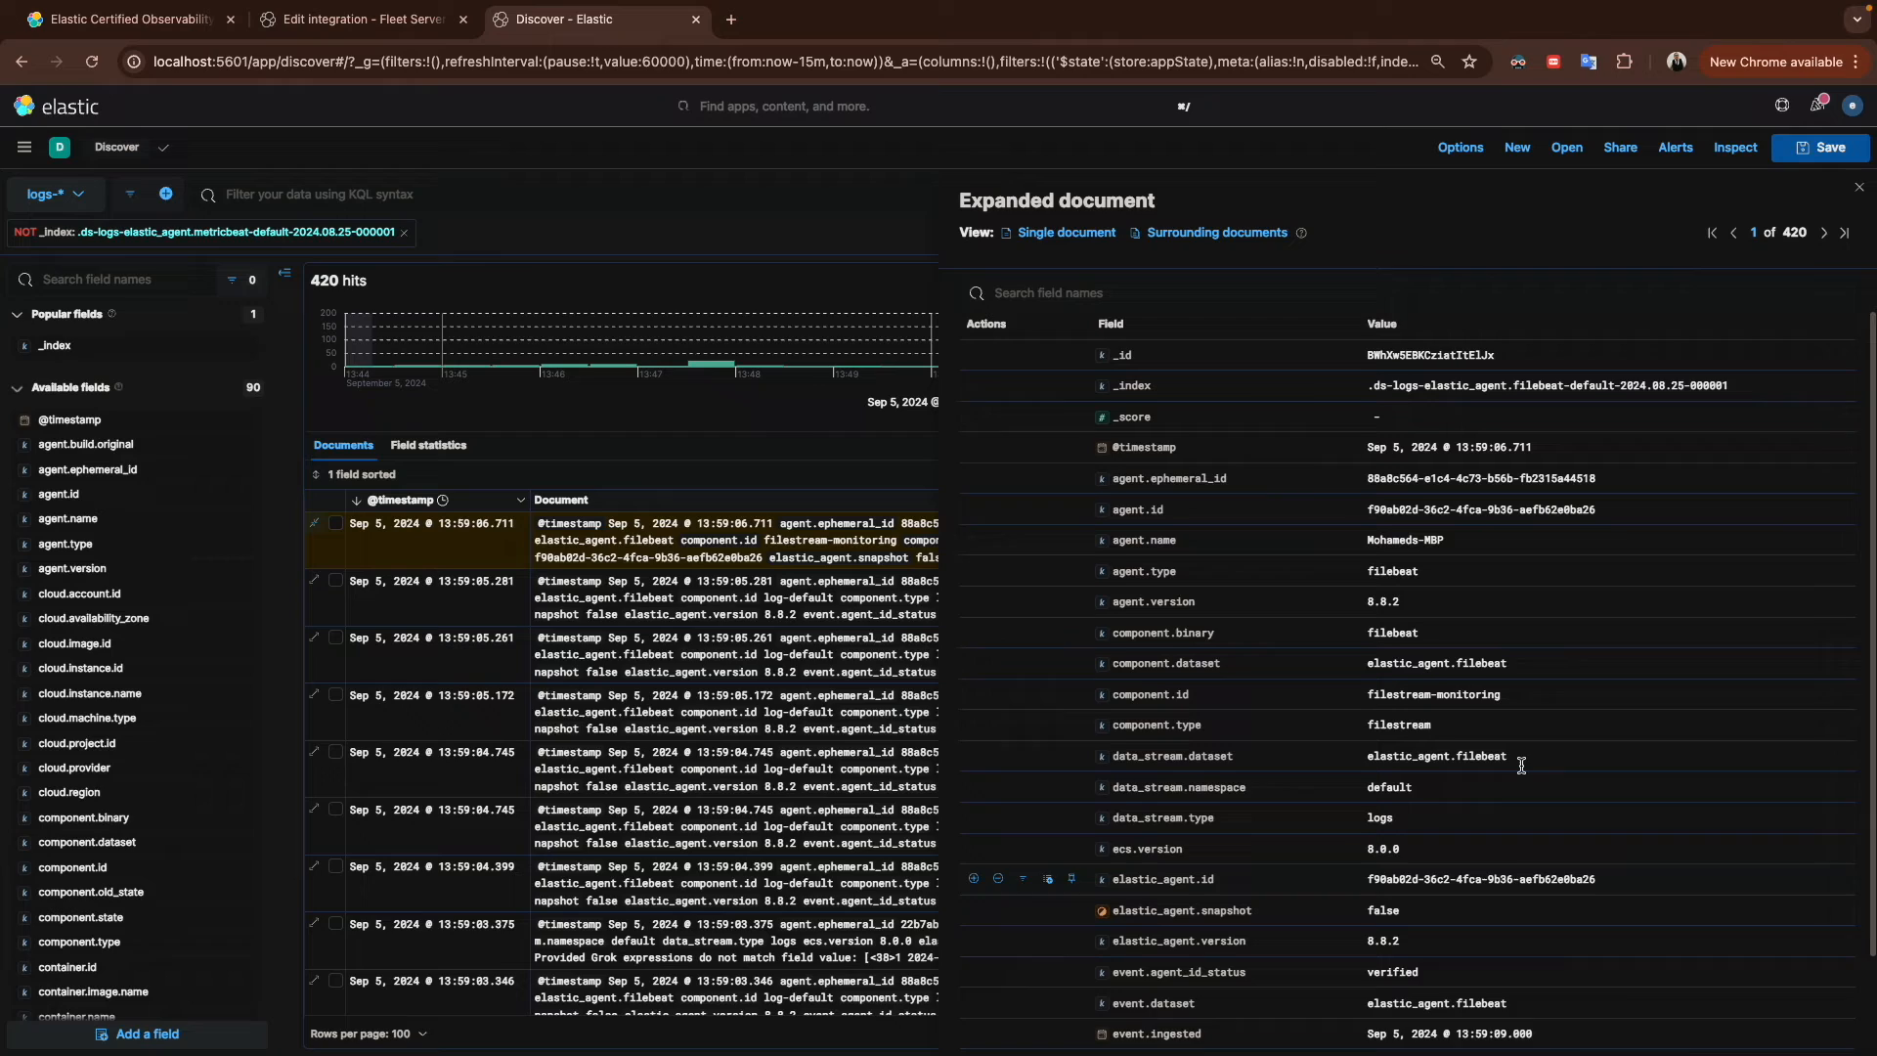
{"action": "left_click", "coordinate": [130, 282]}
{"action": "type", "text": "file"}
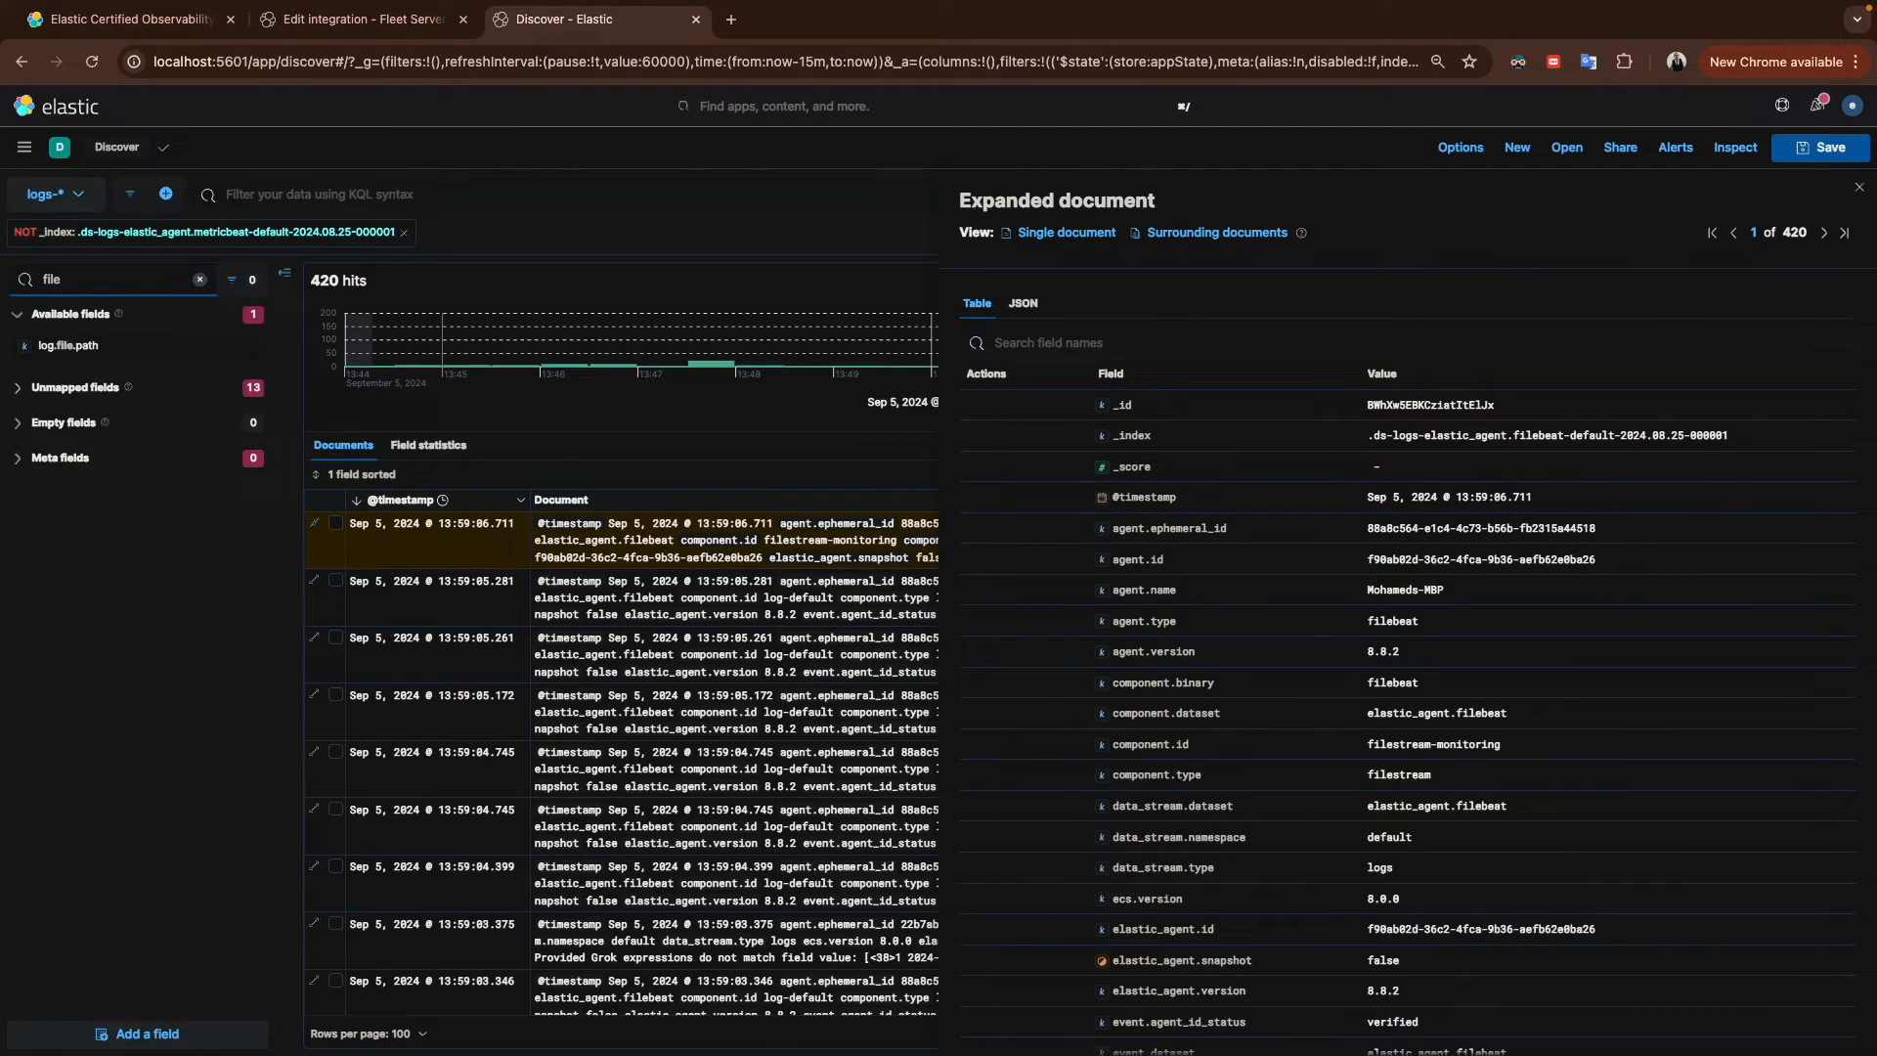
{"action": "left_click", "coordinate": [252, 345]}
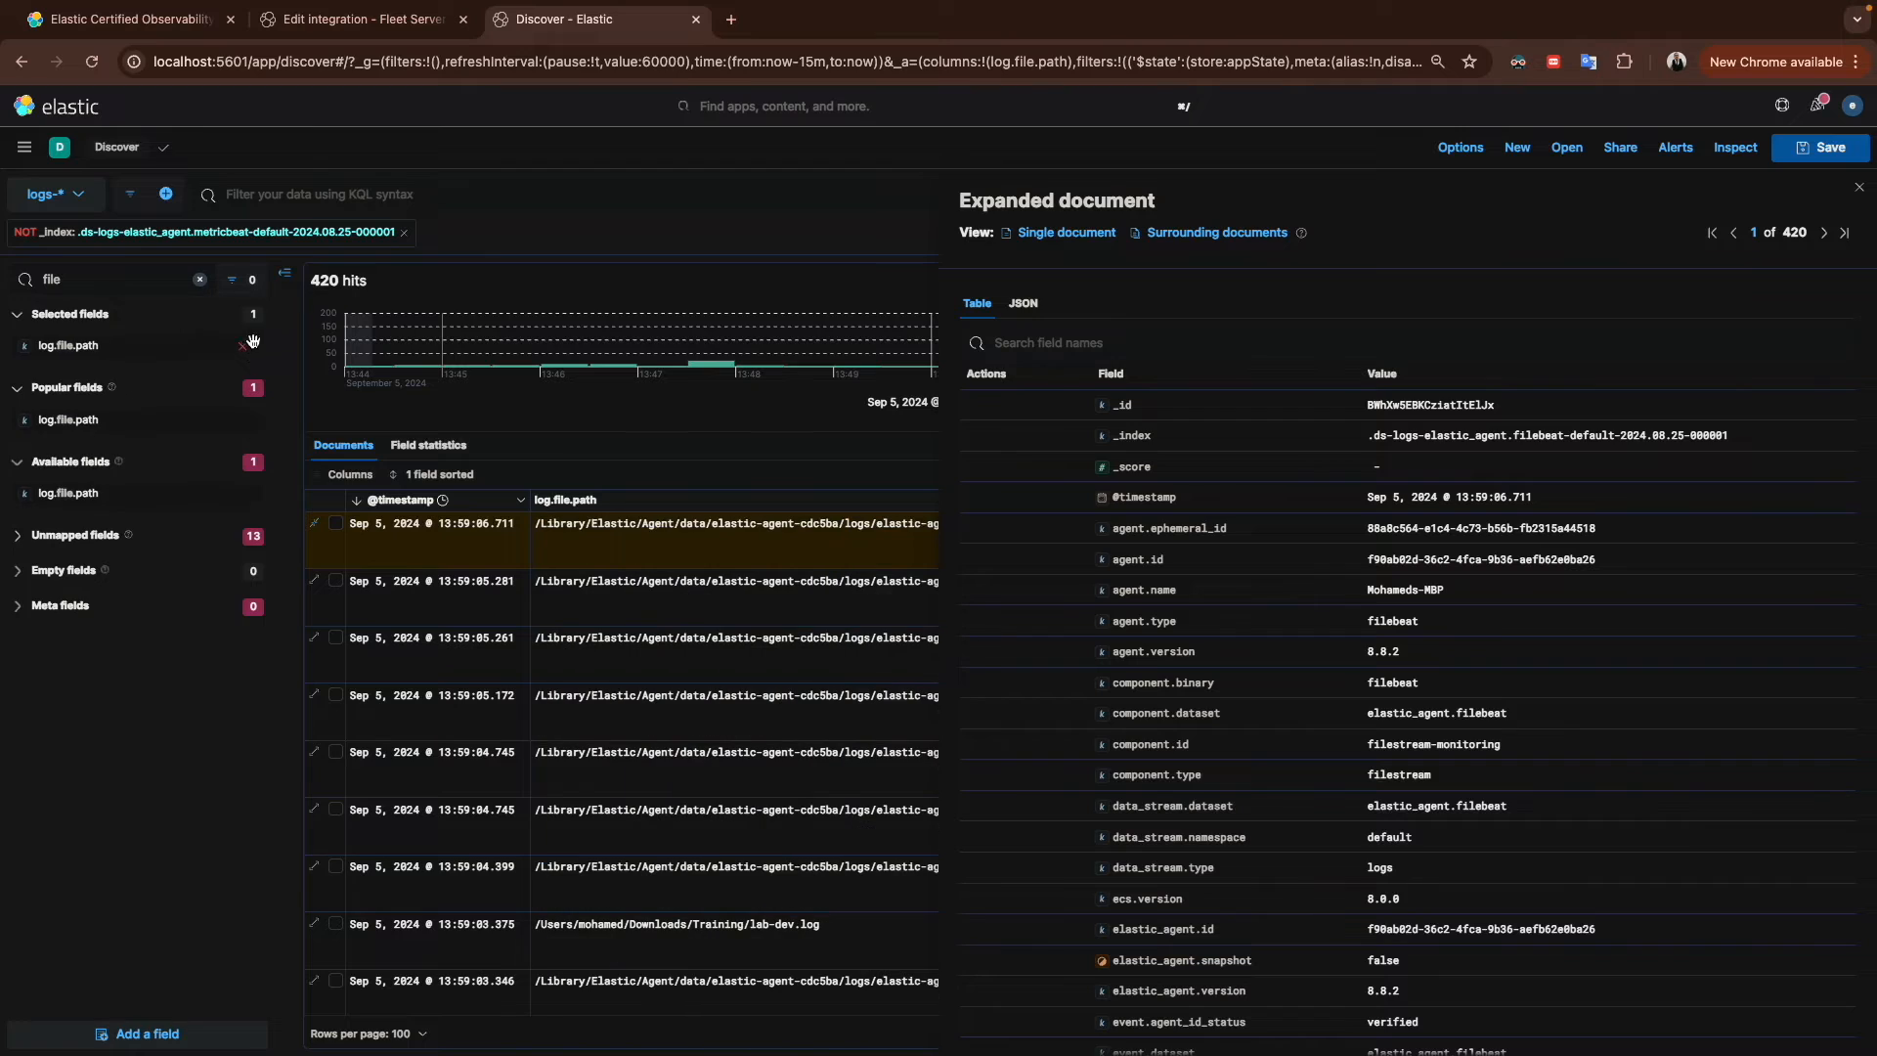
Step: Close the document panel and filter documents for the lab-dev.log file path
{"action": "left_click", "coordinate": [1860, 187]}
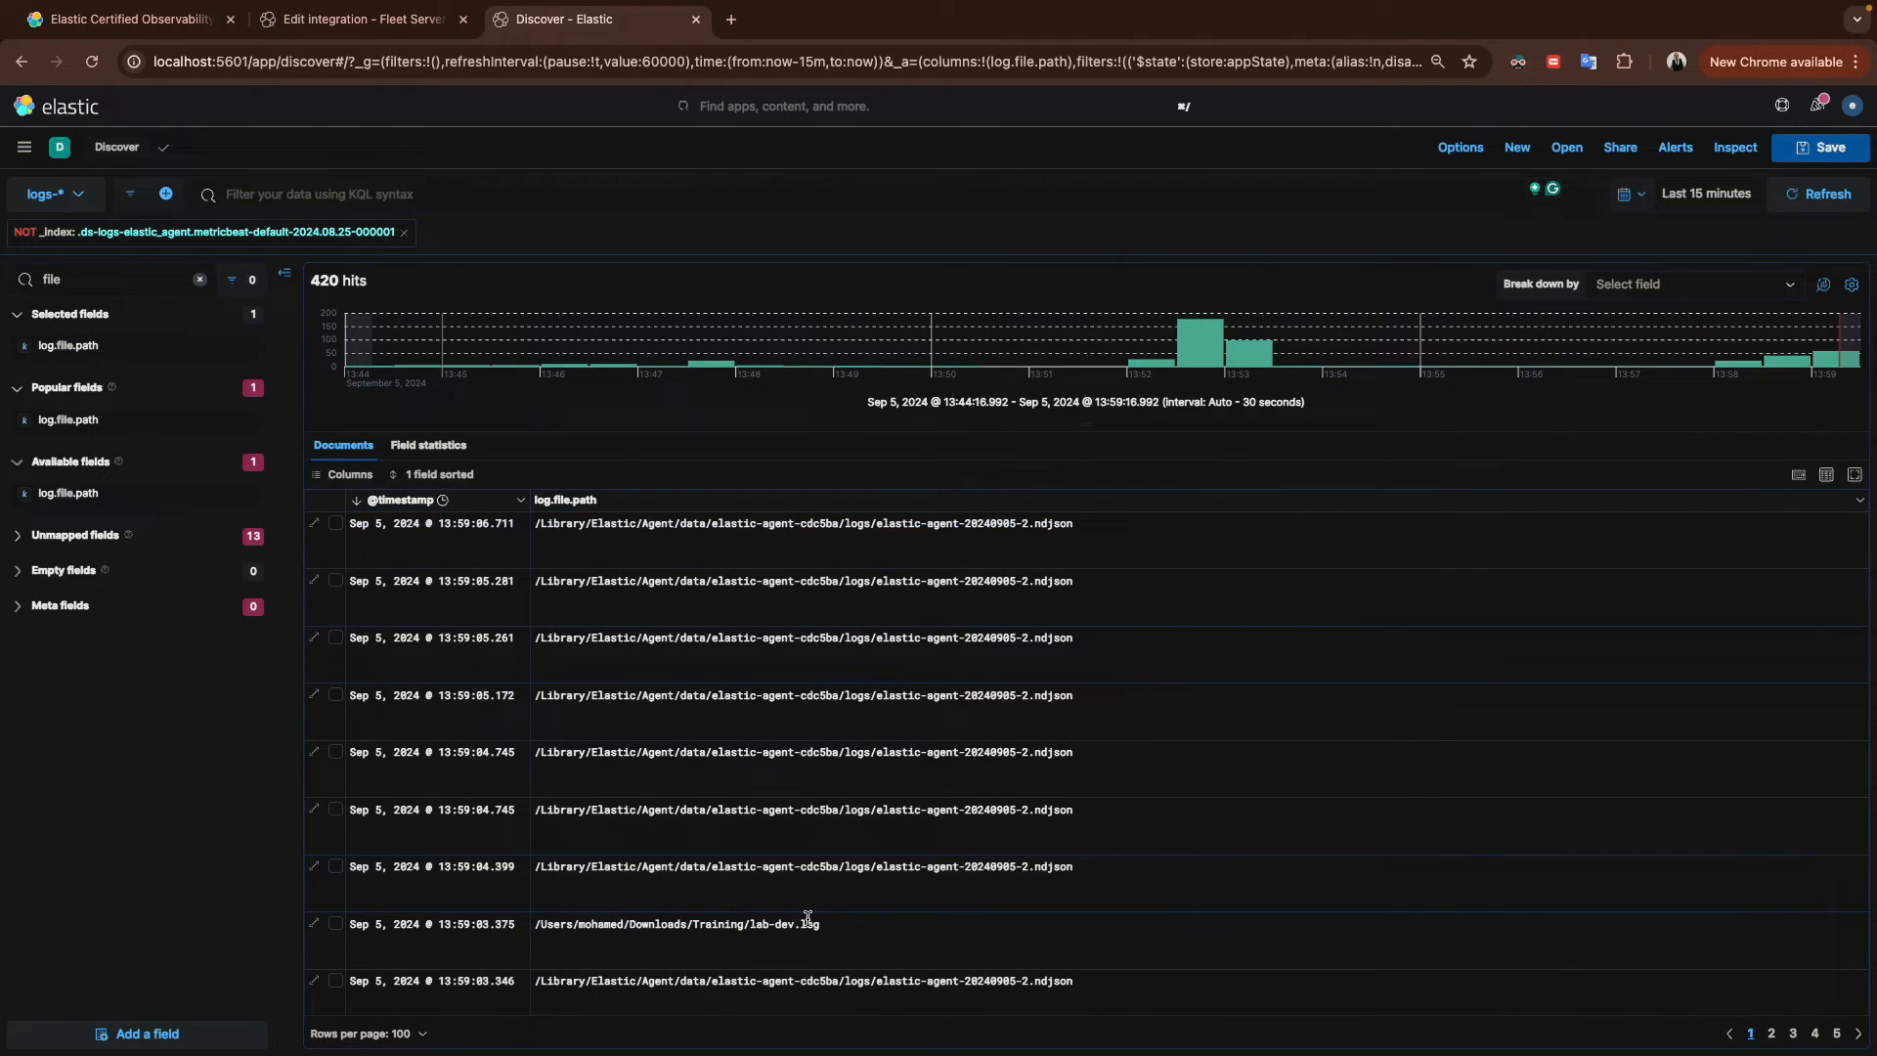
{"action": "left_click_drag", "start_coordinate": [833, 929], "coordinate": [534, 926]}
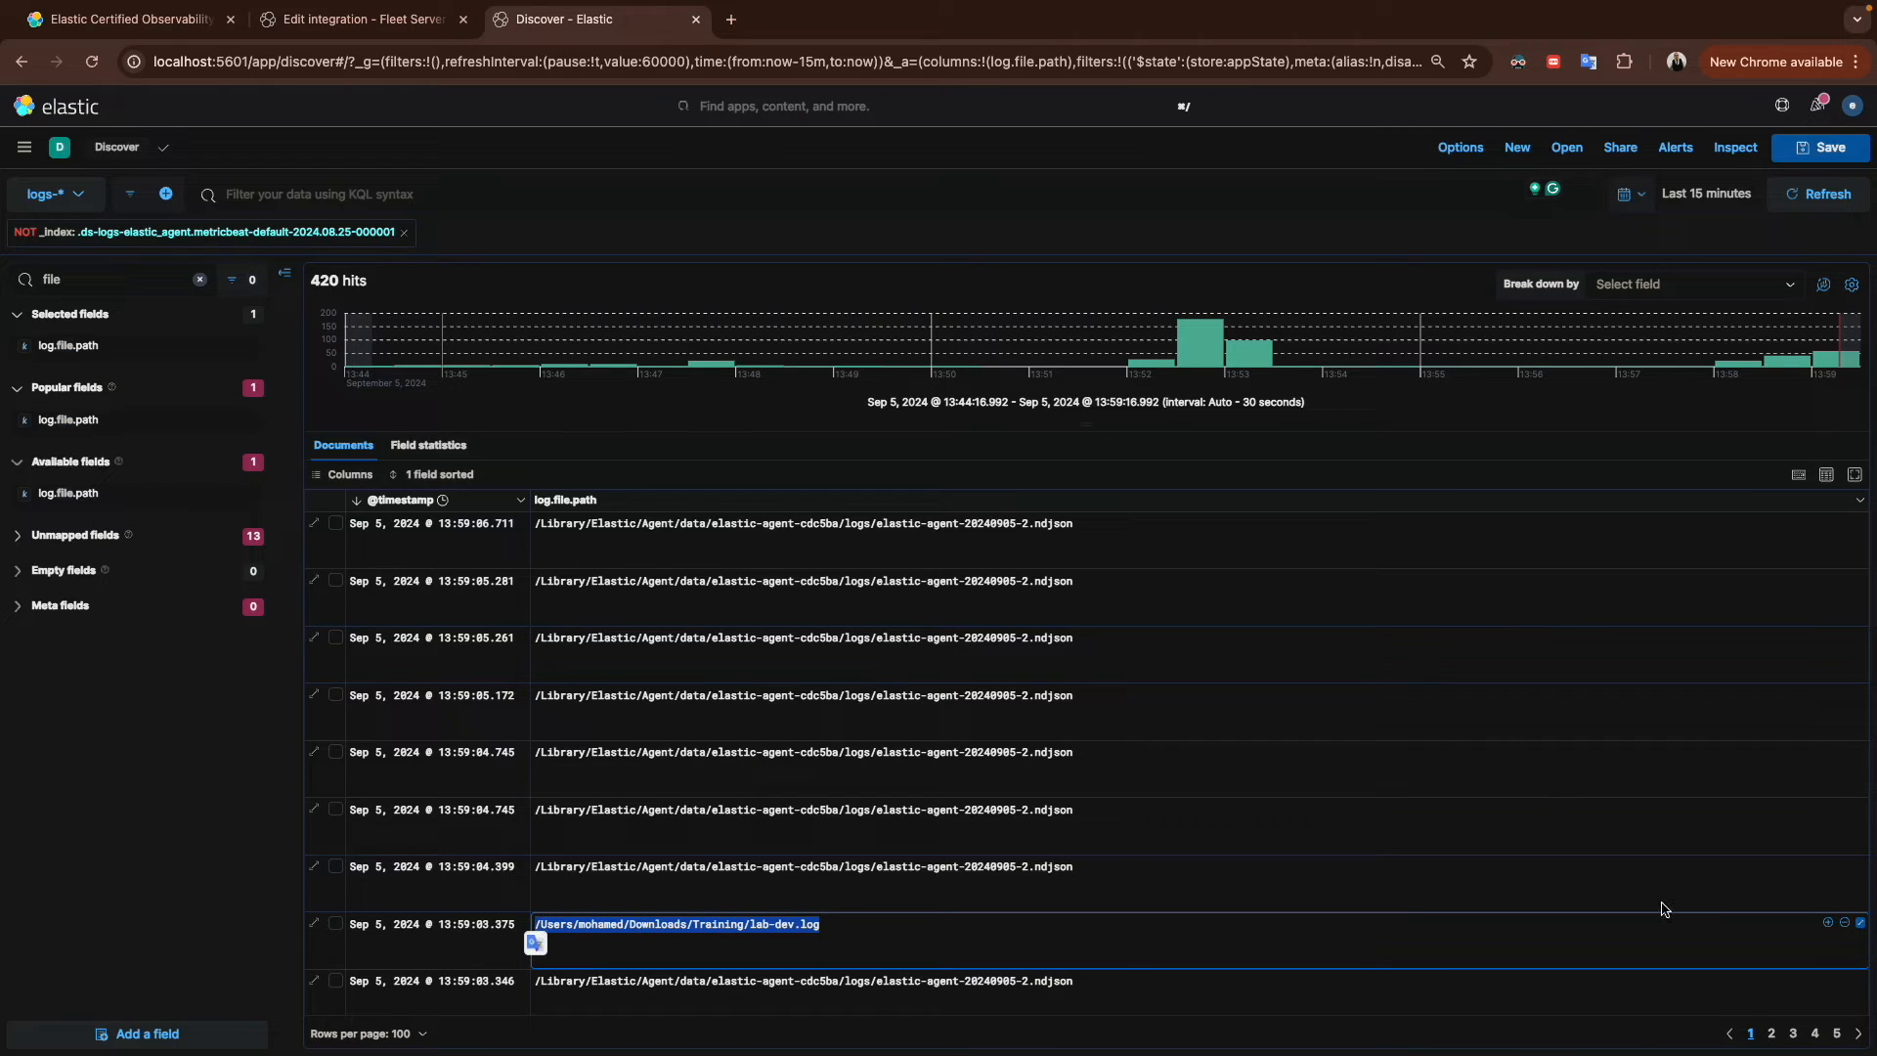
{"action": "left_click", "coordinate": [1830, 924]}
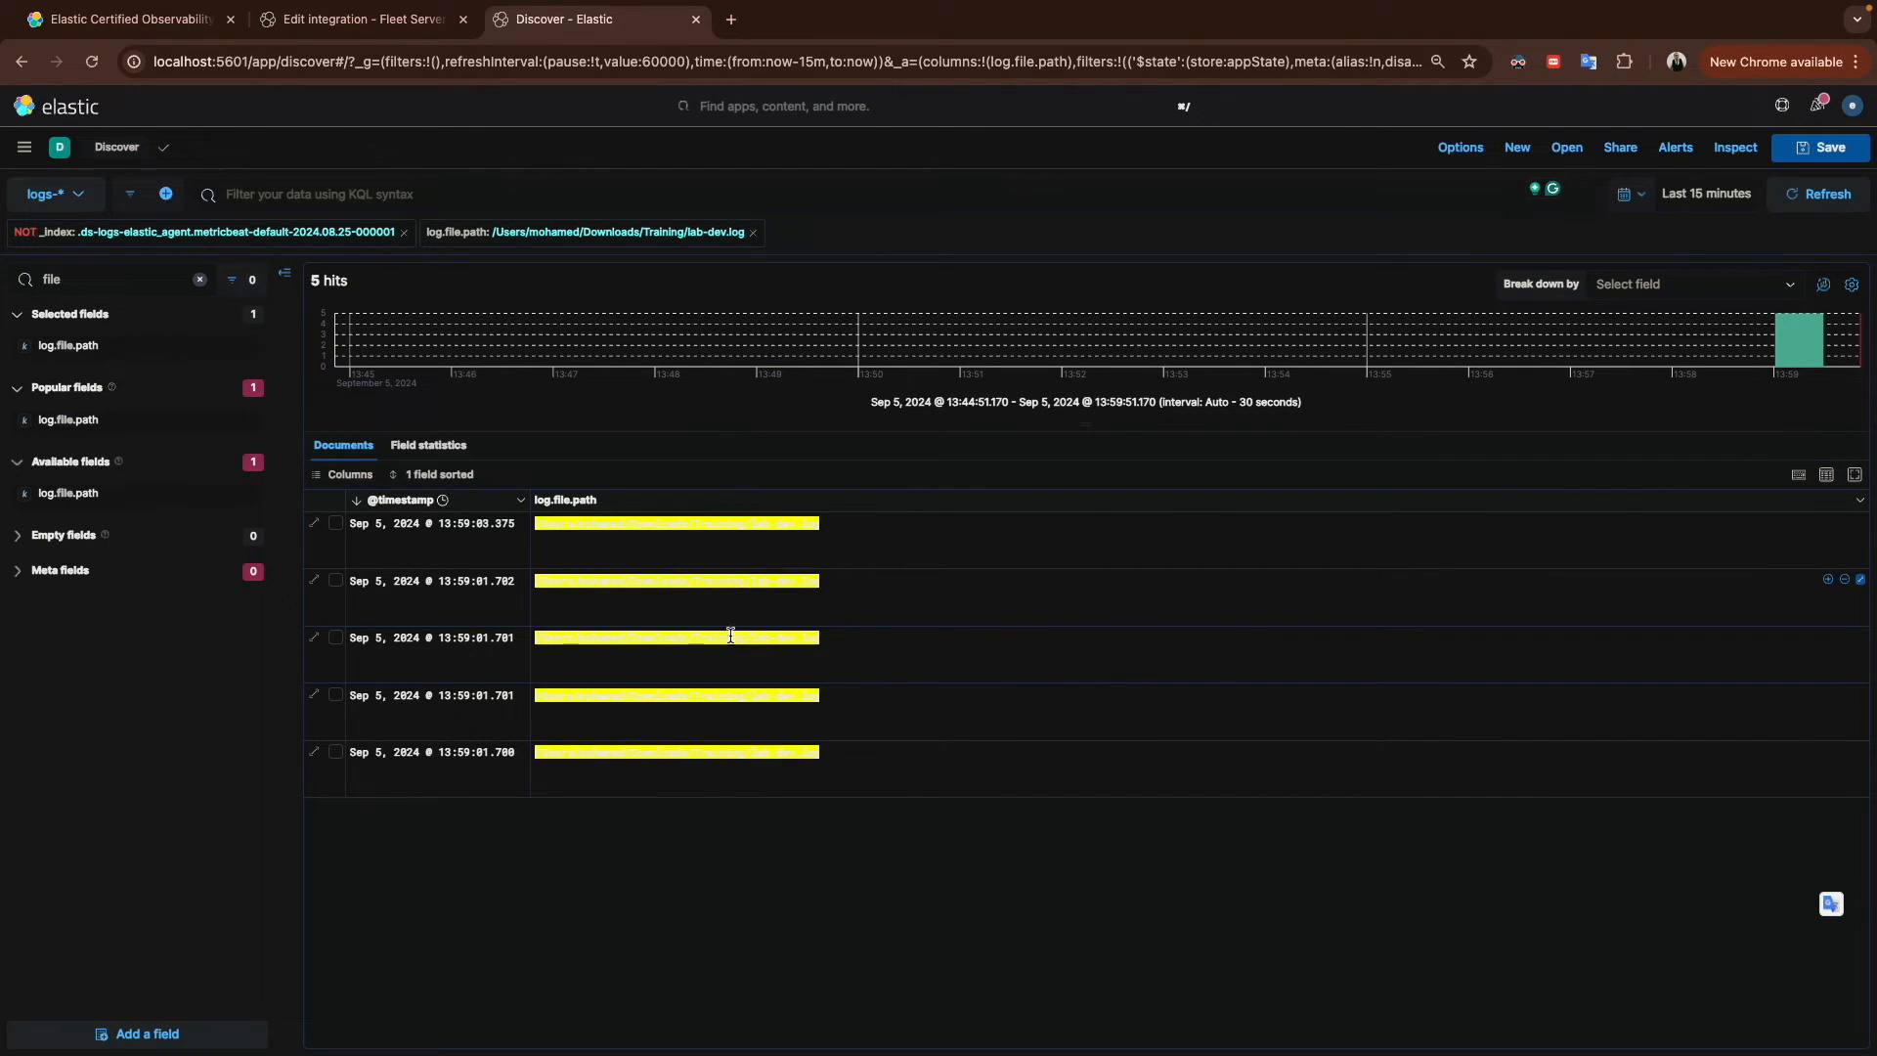
Step: Set the time range to the last 24 hours
{"action": "key", "text": "ctrl+Right"}
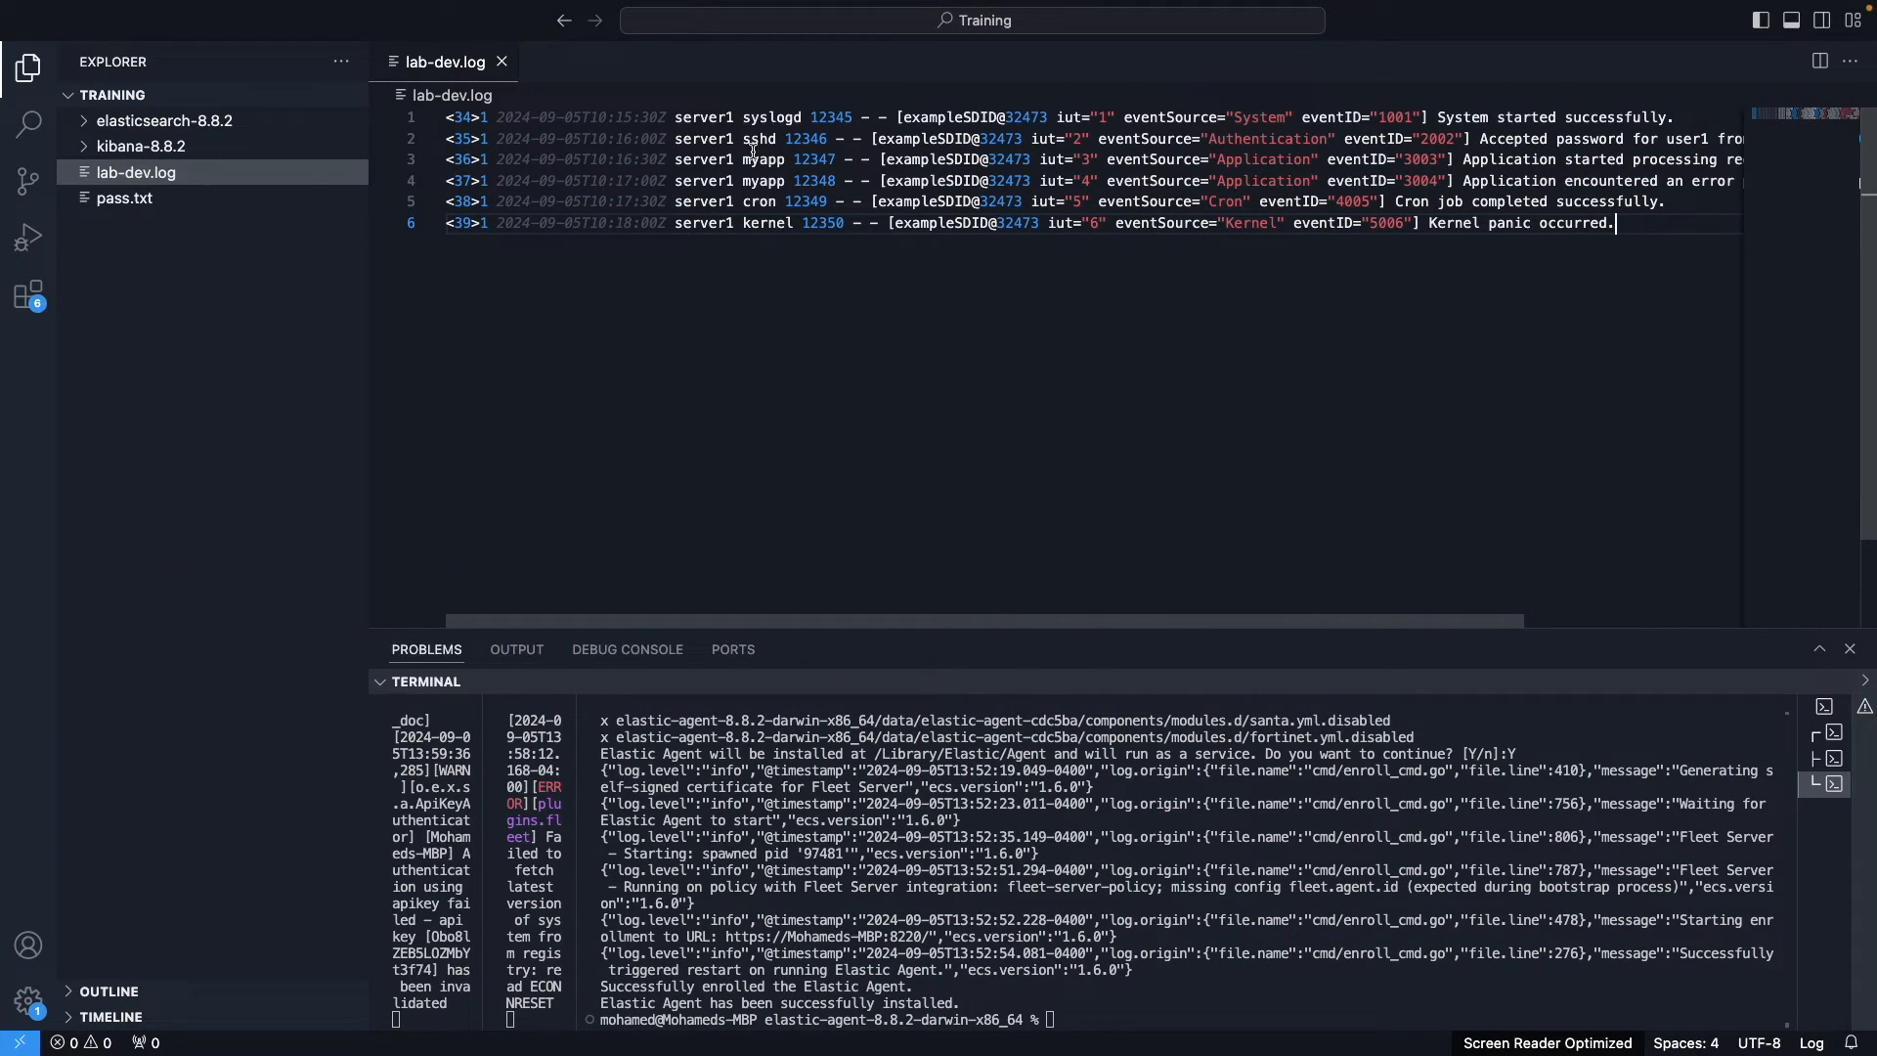
{"action": "key", "text": "ctrl+Left"}
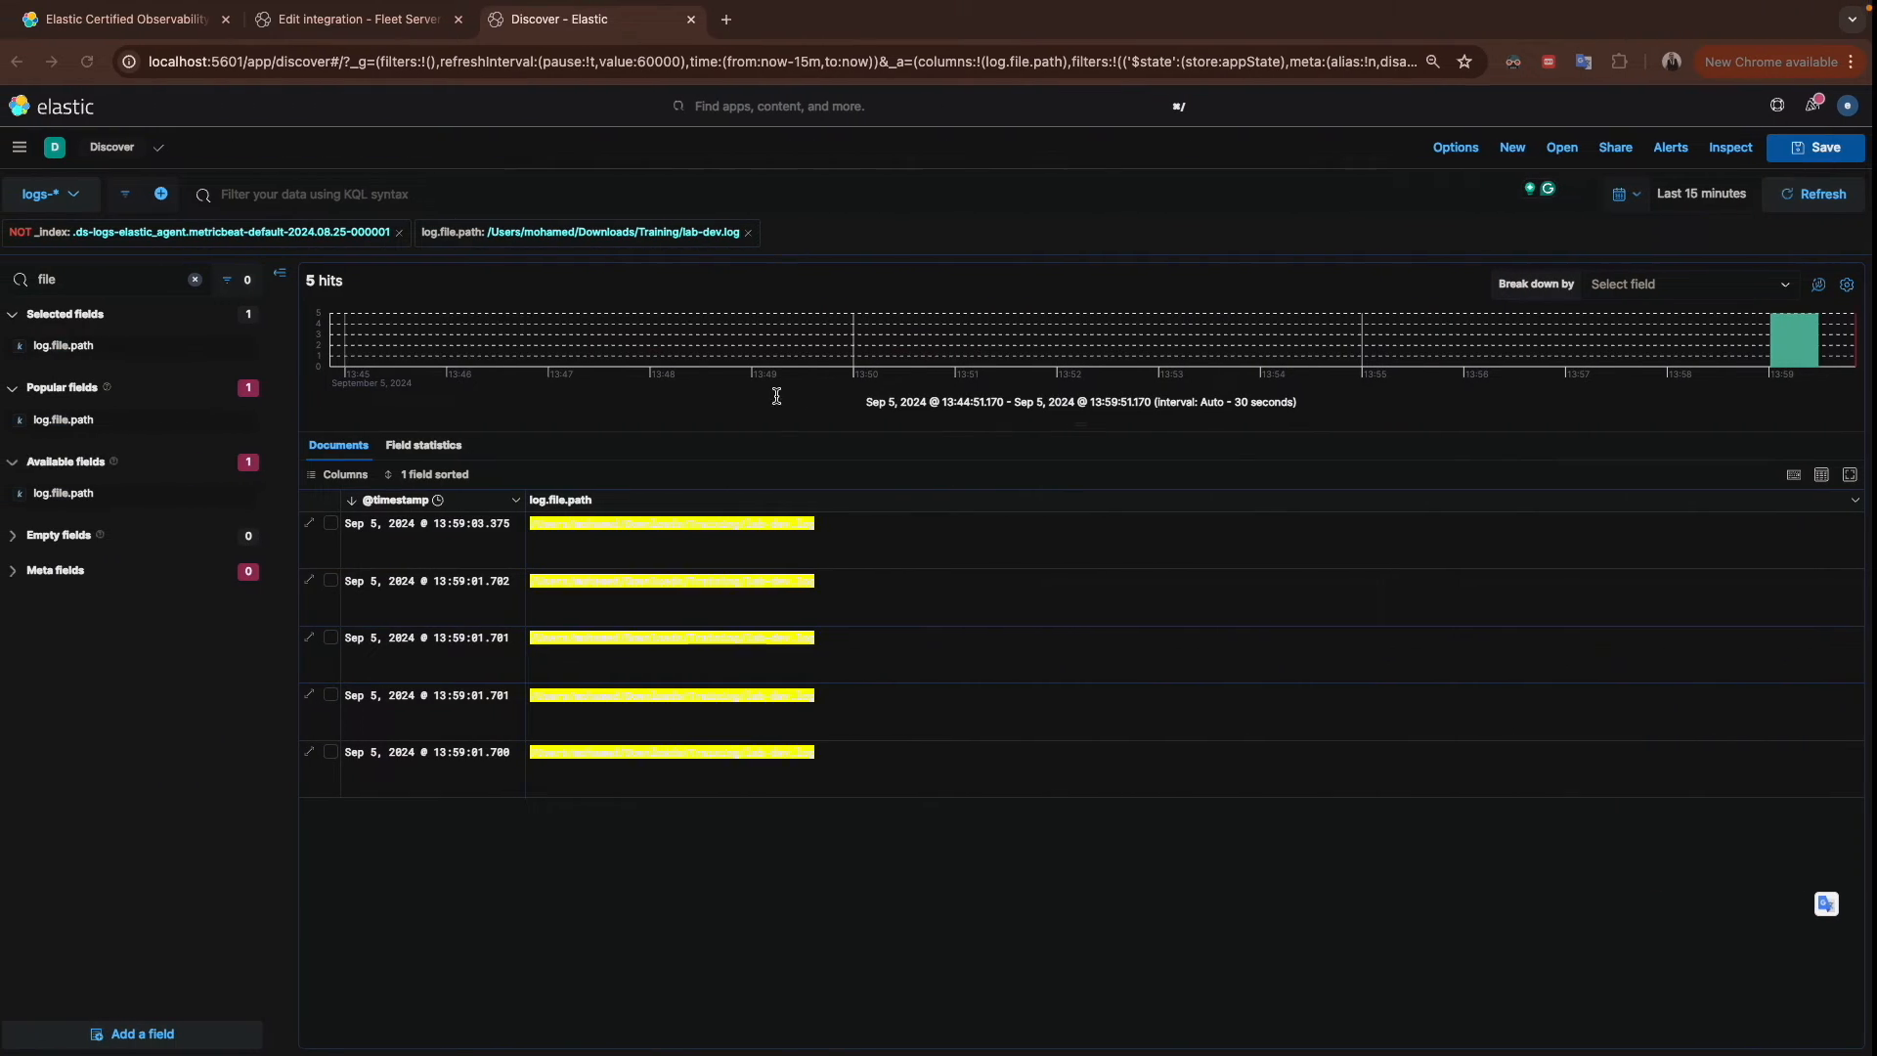
{"action": "left_click", "coordinate": [1645, 194]}
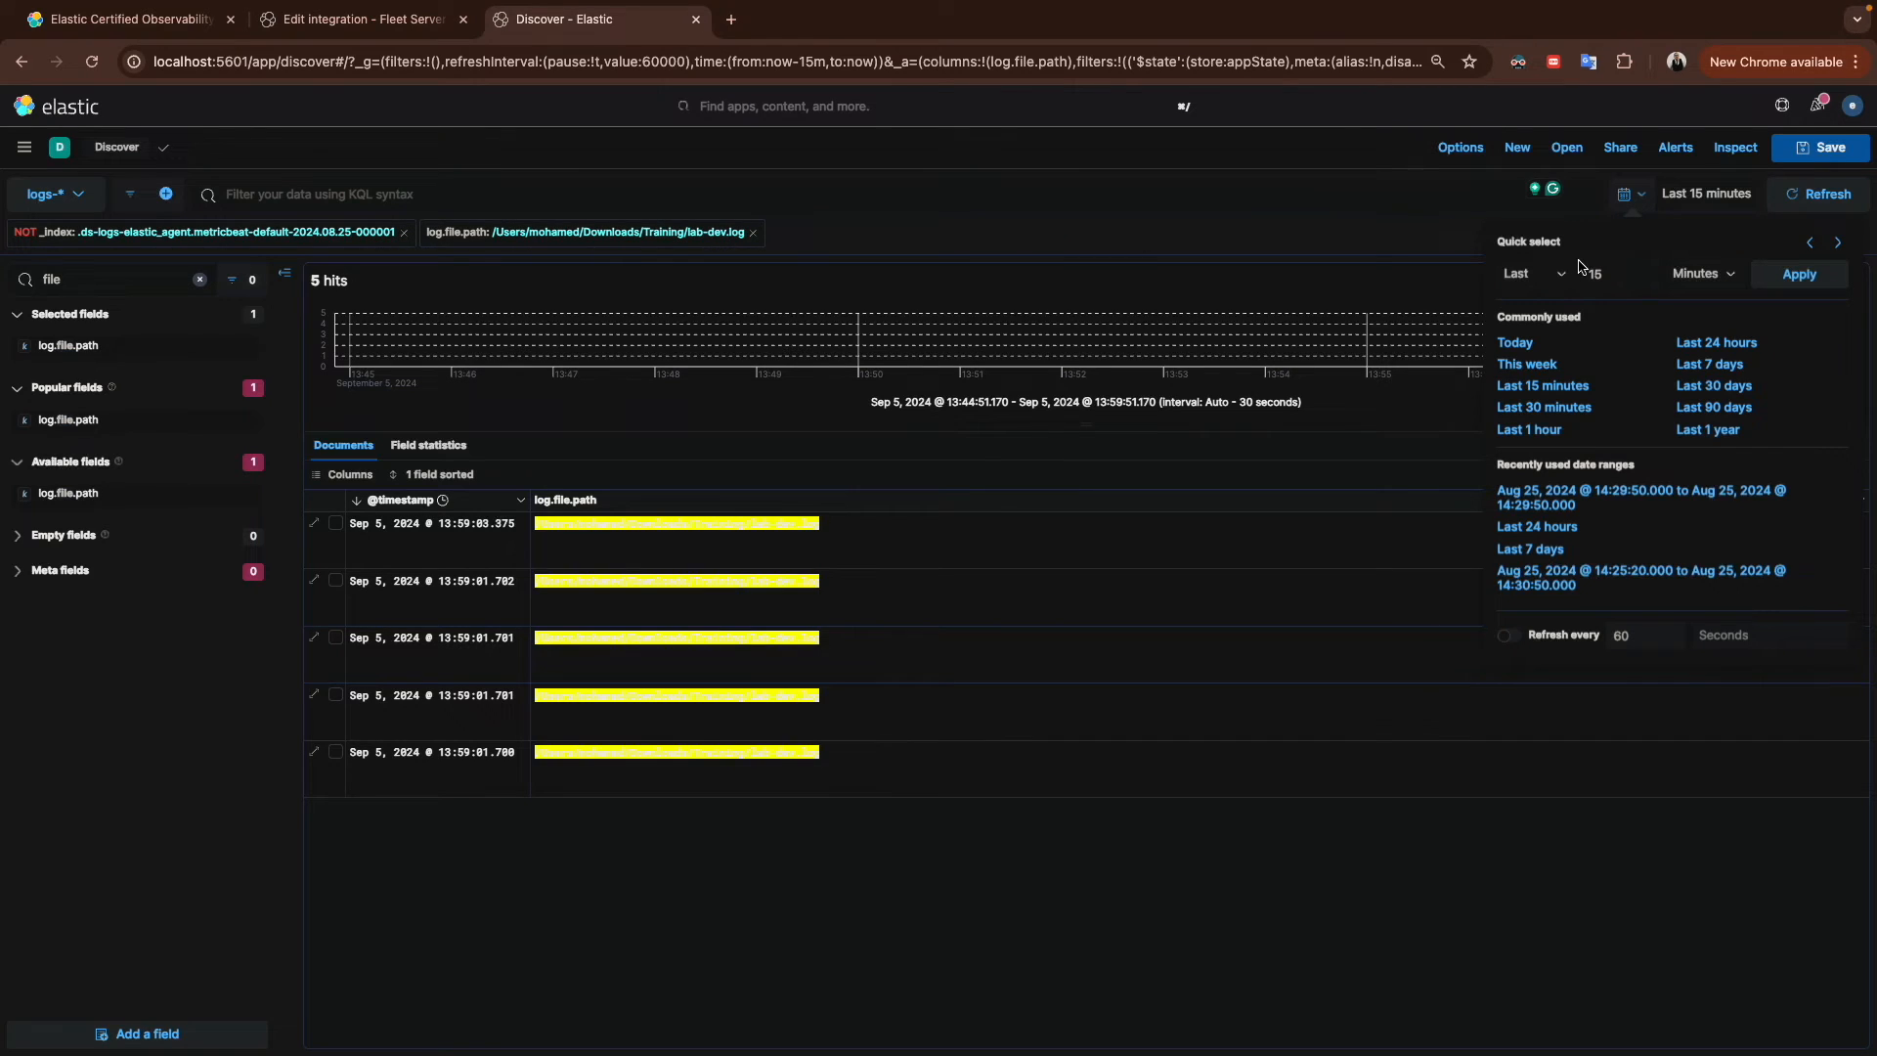
{"action": "left_click", "coordinate": [1716, 342]}
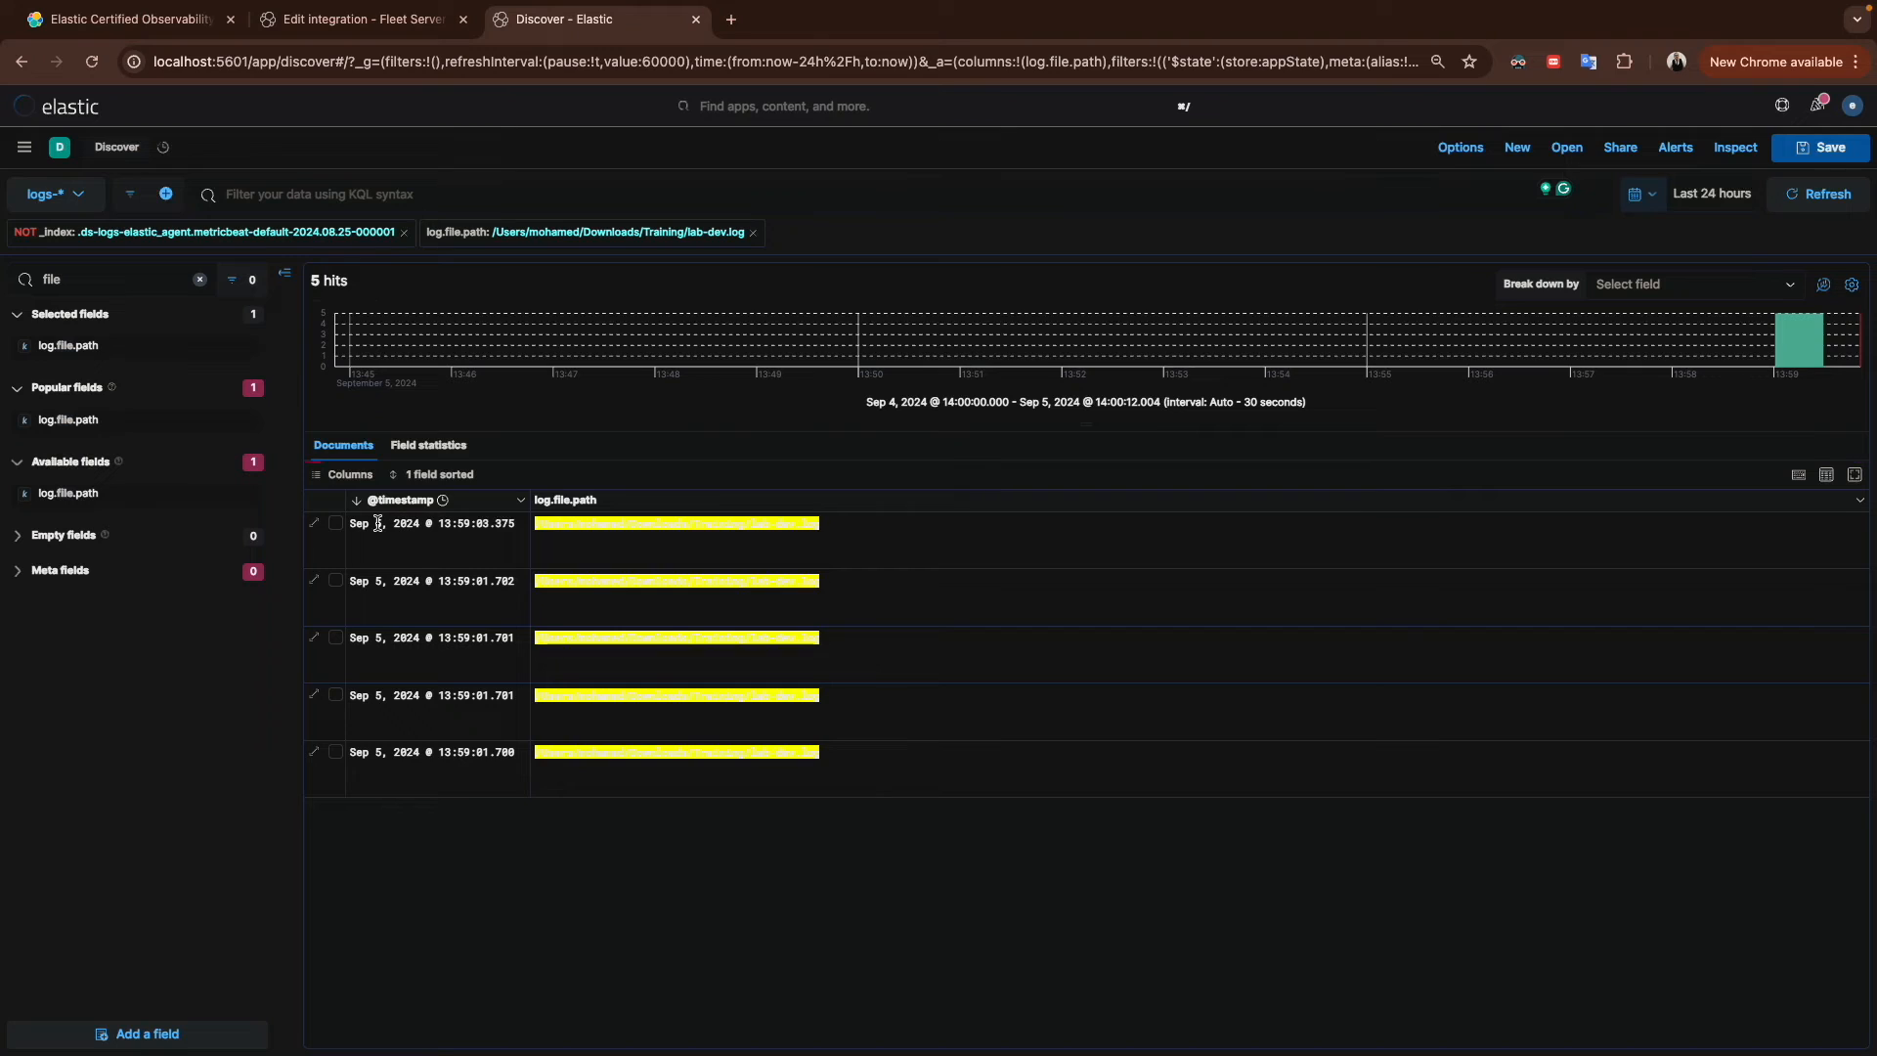
Step: Expand the first lab-dev.log document and examine its fields, including the error message
{"action": "left_click", "coordinate": [315, 526]}
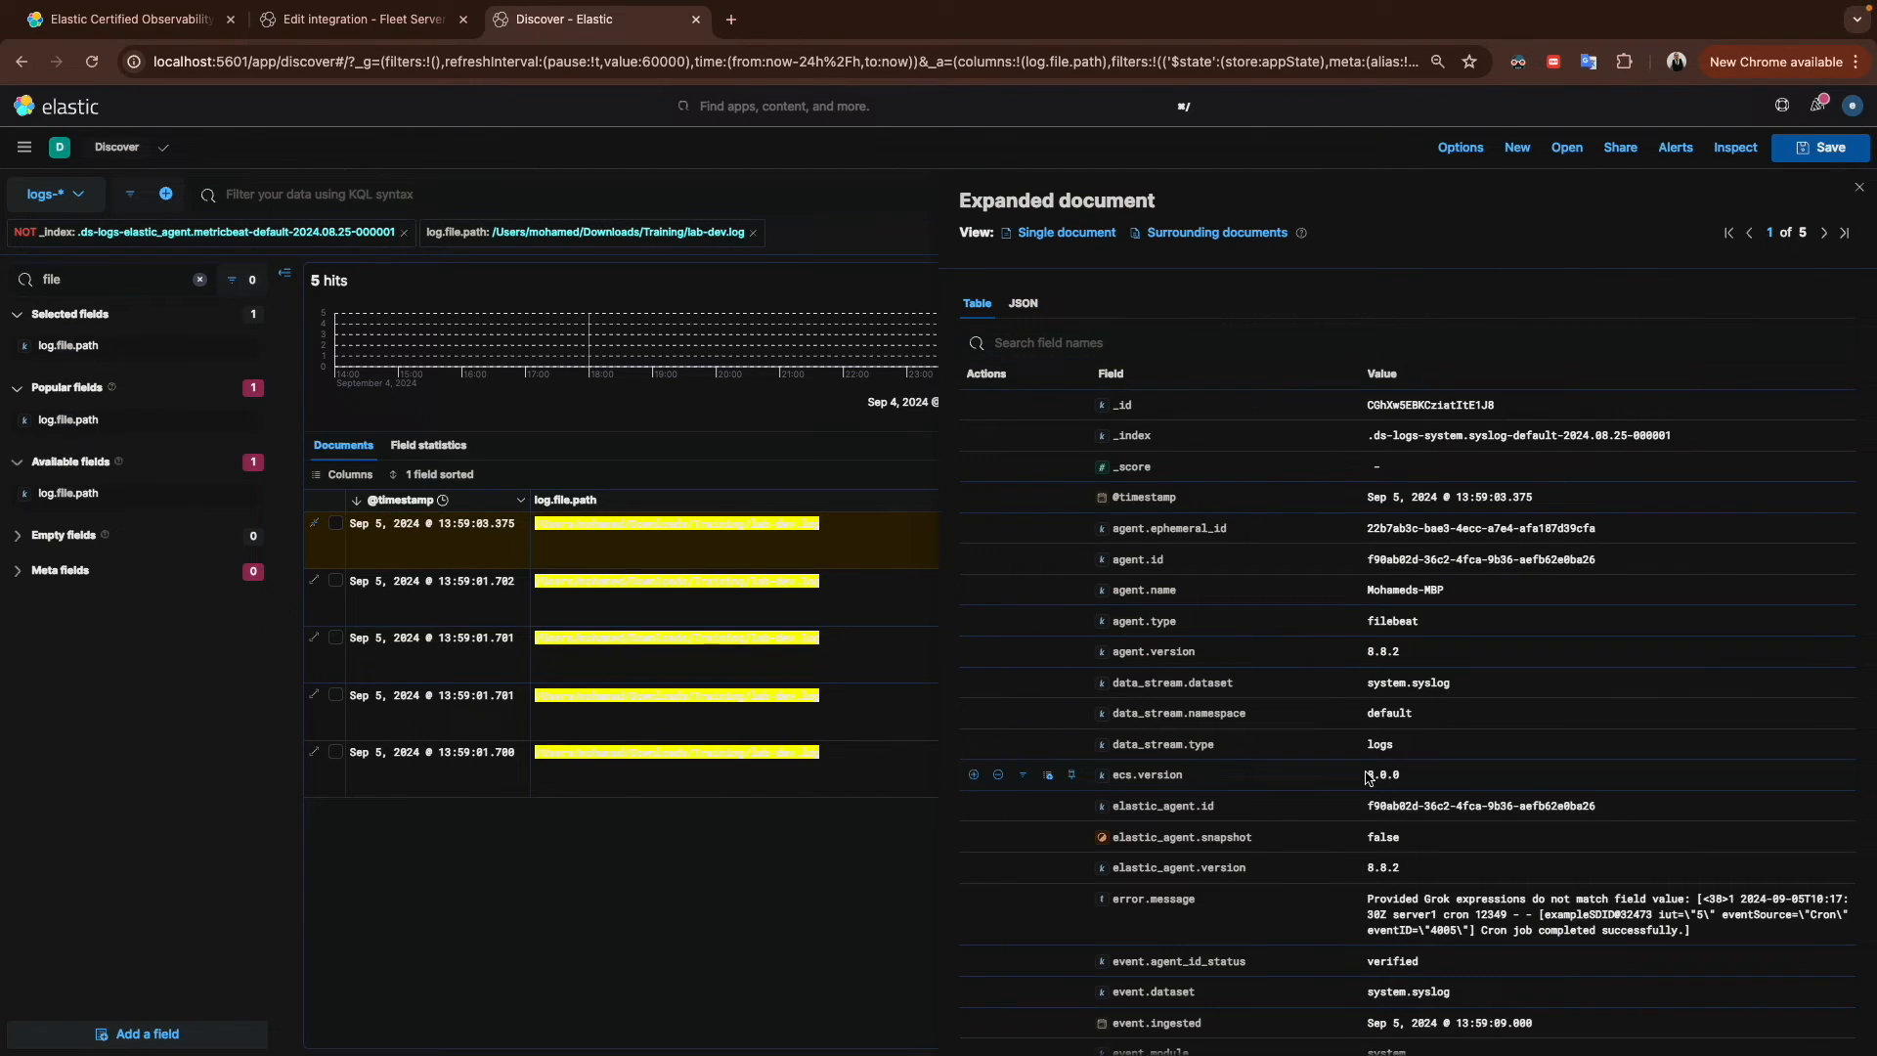
{"action": "scroll", "coordinate": [1366, 777], "scroll_direction": "down", "scroll_amount": 3}
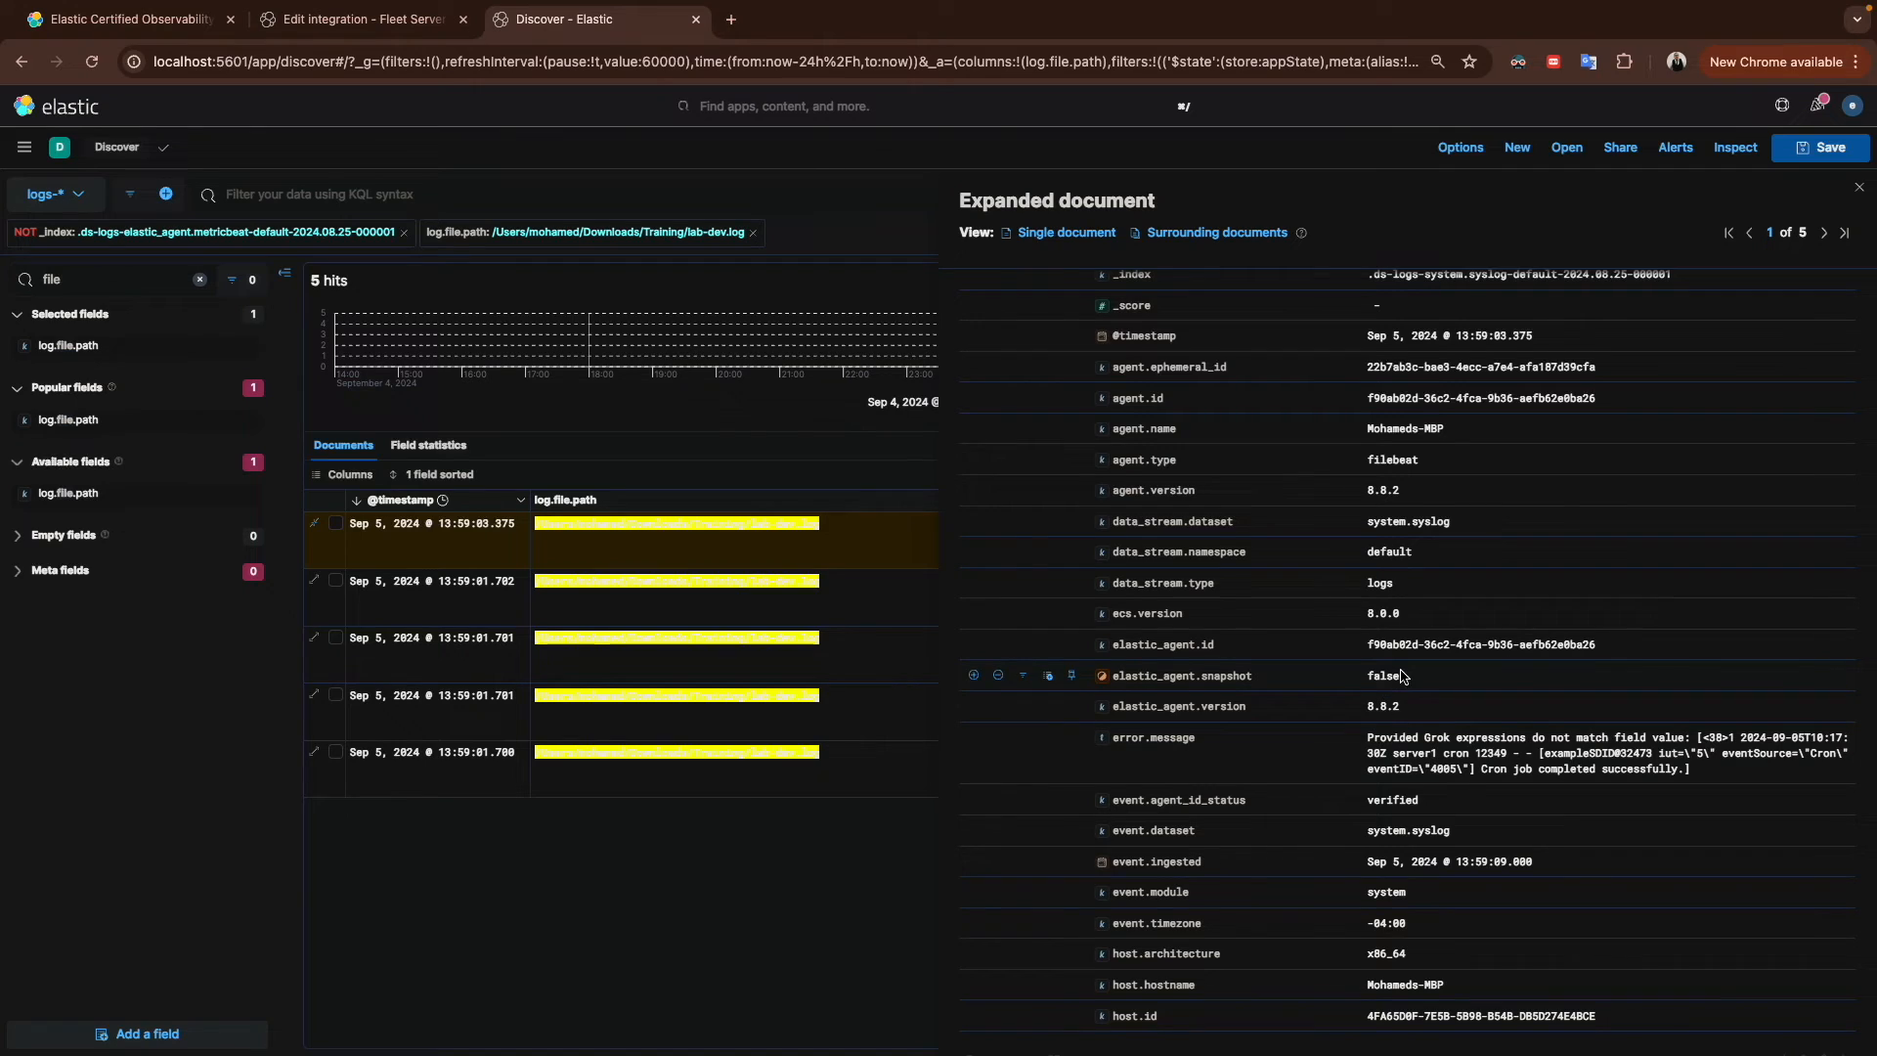
{"action": "scroll", "coordinate": [1398, 684], "scroll_direction": "up", "scroll_amount": 3}
{"action": "scroll", "coordinate": [1378, 699], "scroll_direction": "down", "scroll_amount": 5}
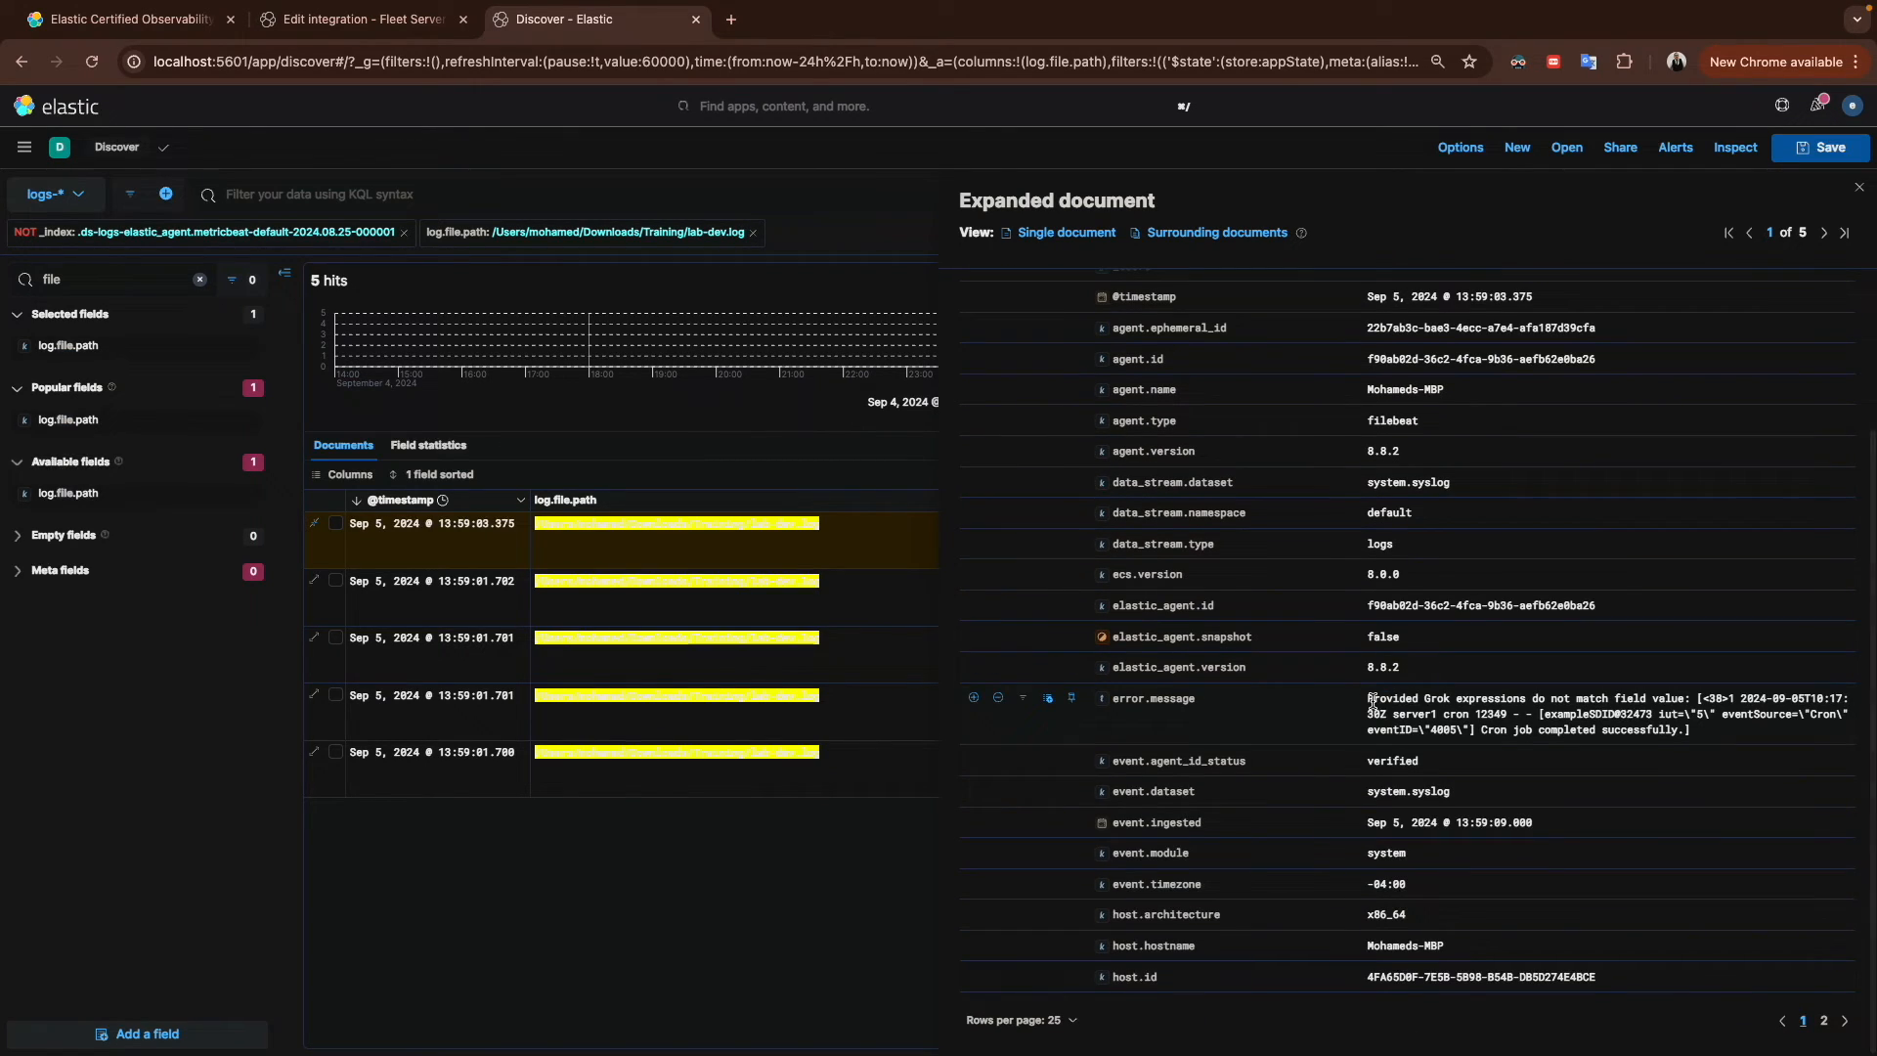
{"action": "triple_click", "coordinate": [704, 523]}
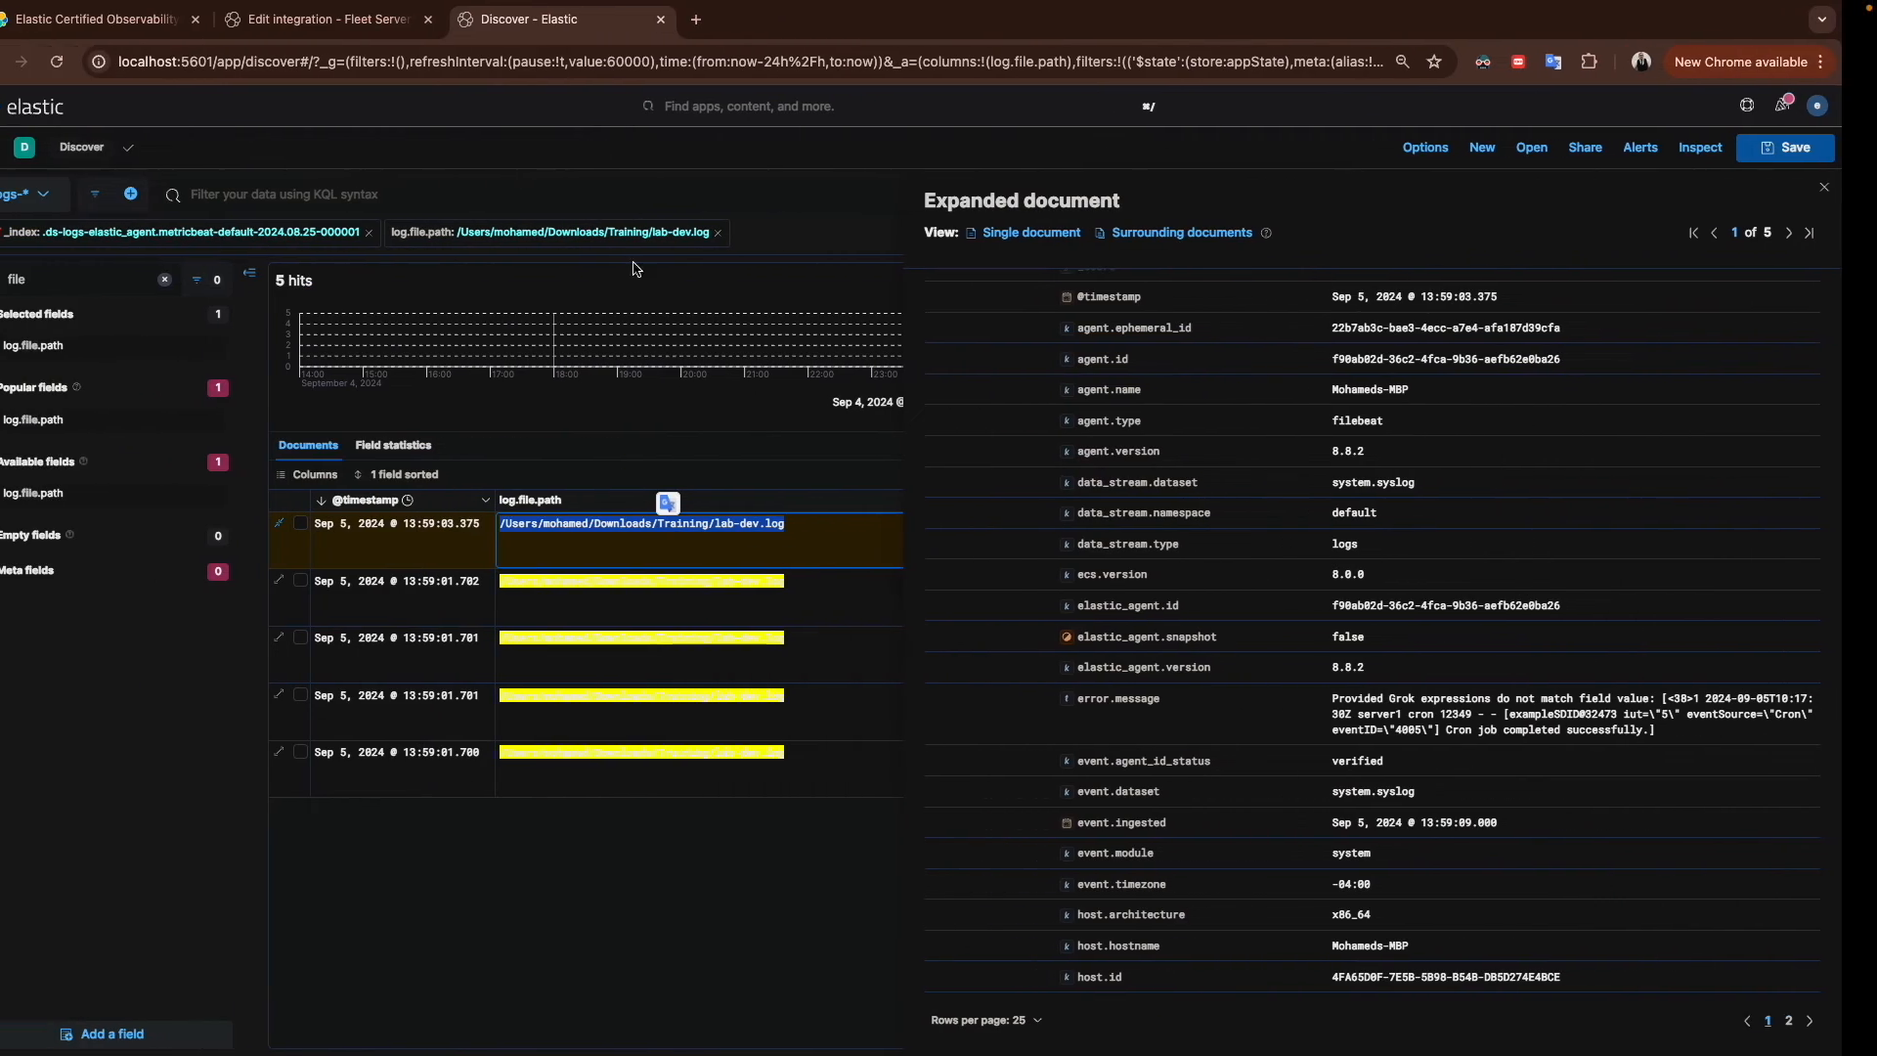
Step: Return to the Edit integration tab and review the System syslog log paths
{"action": "left_click", "coordinate": [373, 19]}
{"action": "scroll", "coordinate": [1015, 890], "scroll_direction": "down", "scroll_amount": 3}
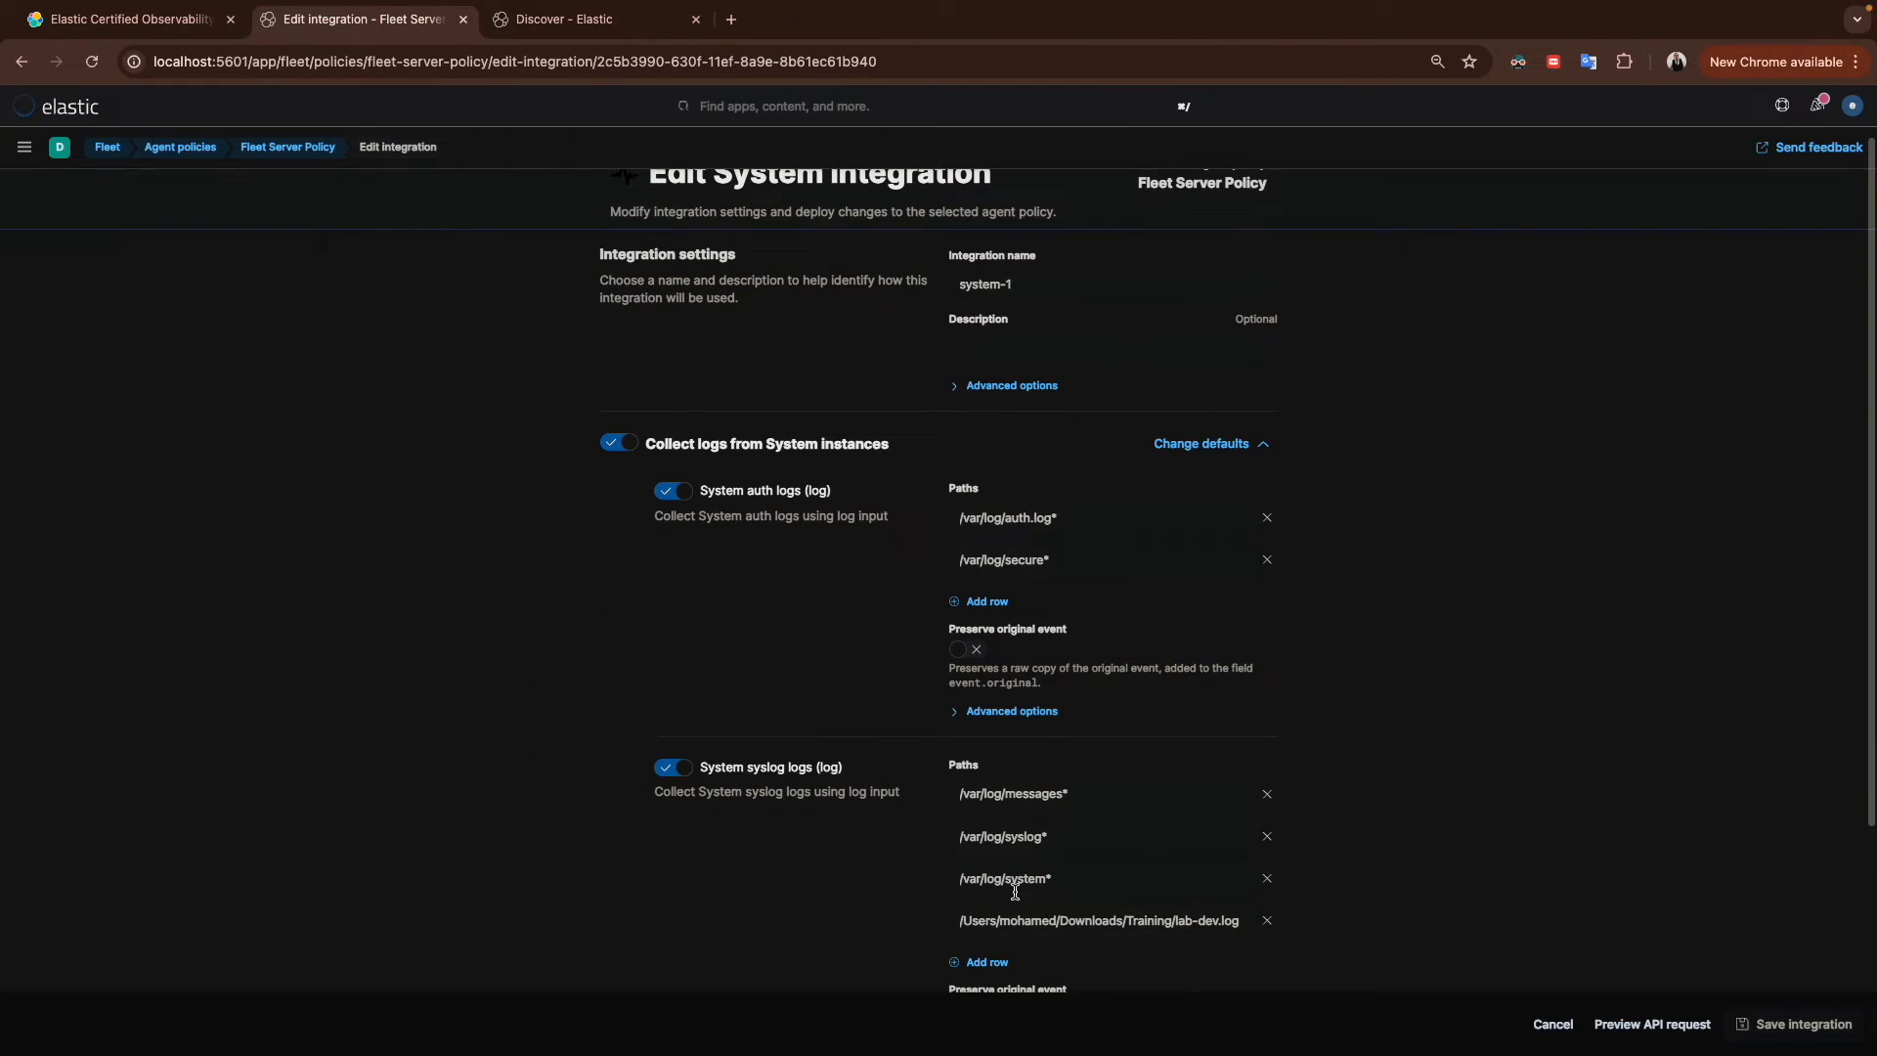
{"action": "scroll", "coordinate": [1016, 890], "scroll_direction": "down", "scroll_amount": 1}
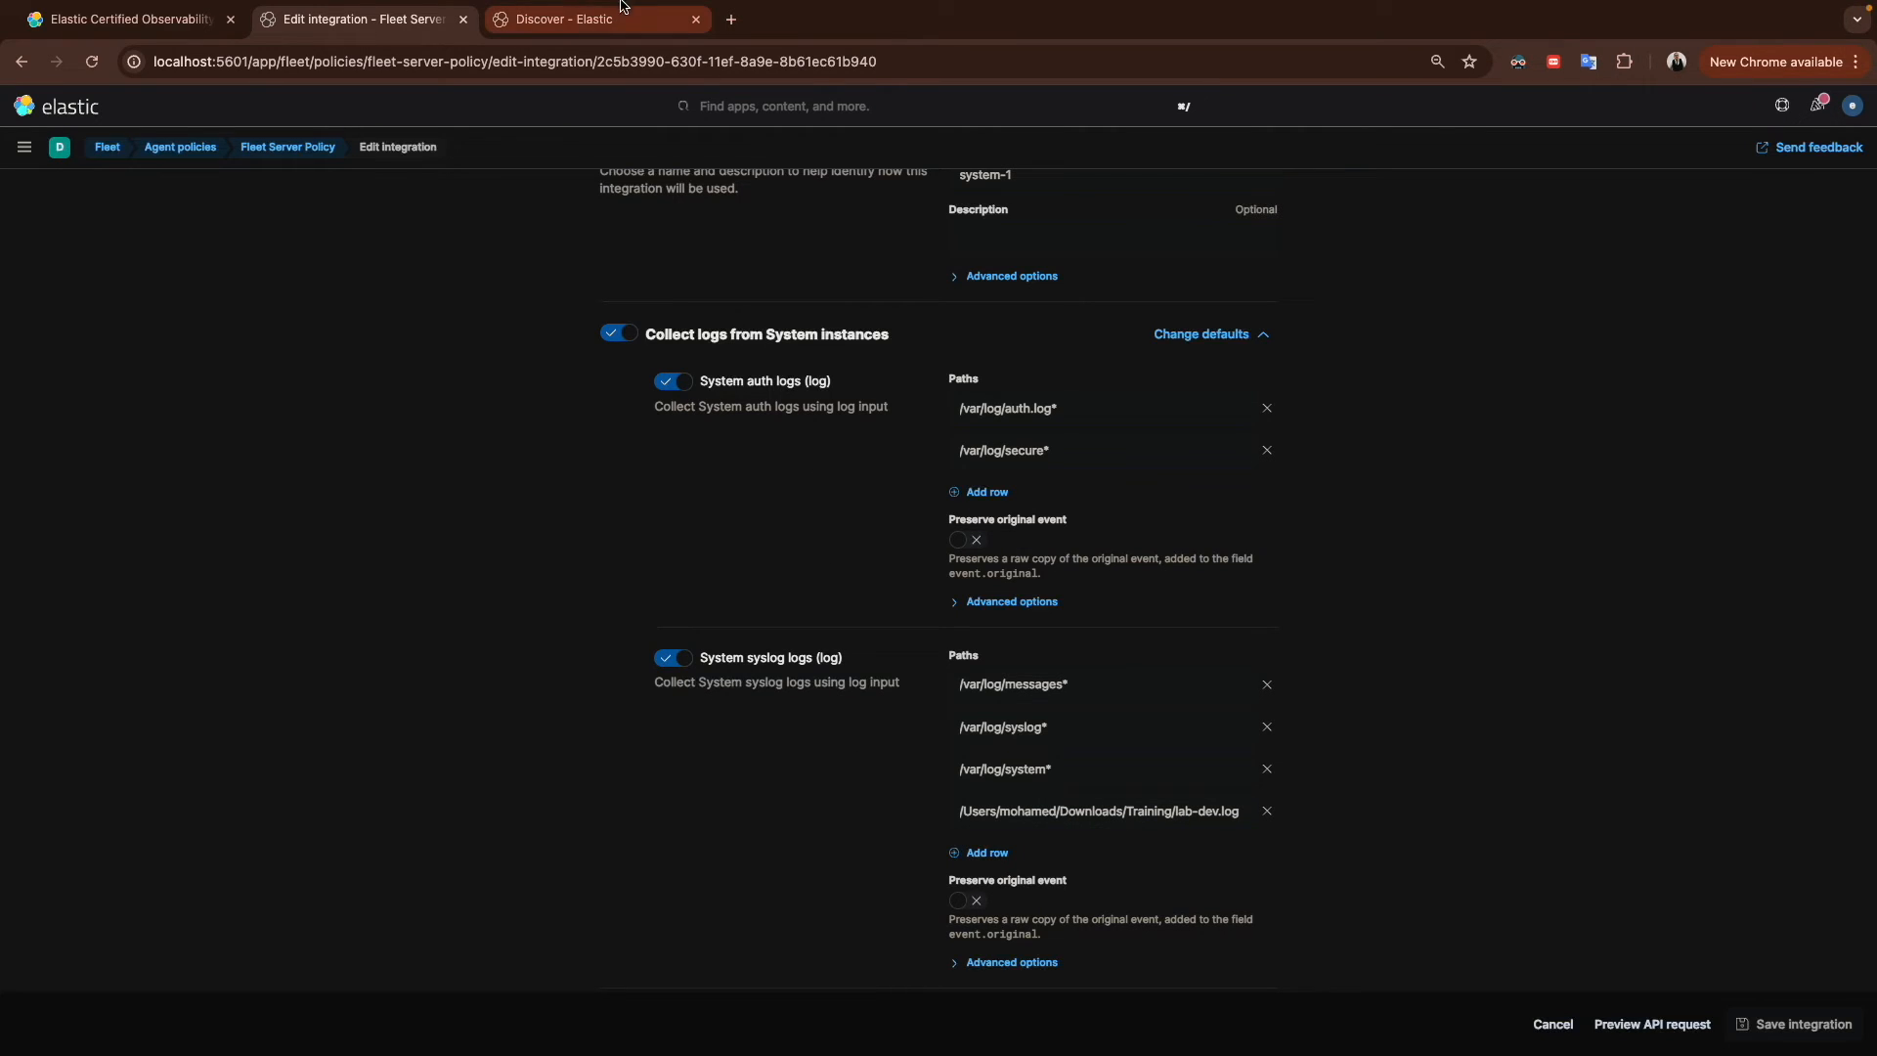
Step: Switch back to Discover and compare the cron document's error message with its raw line in lab-dev.log in the editor
{"action": "left_click", "coordinate": [564, 20]}
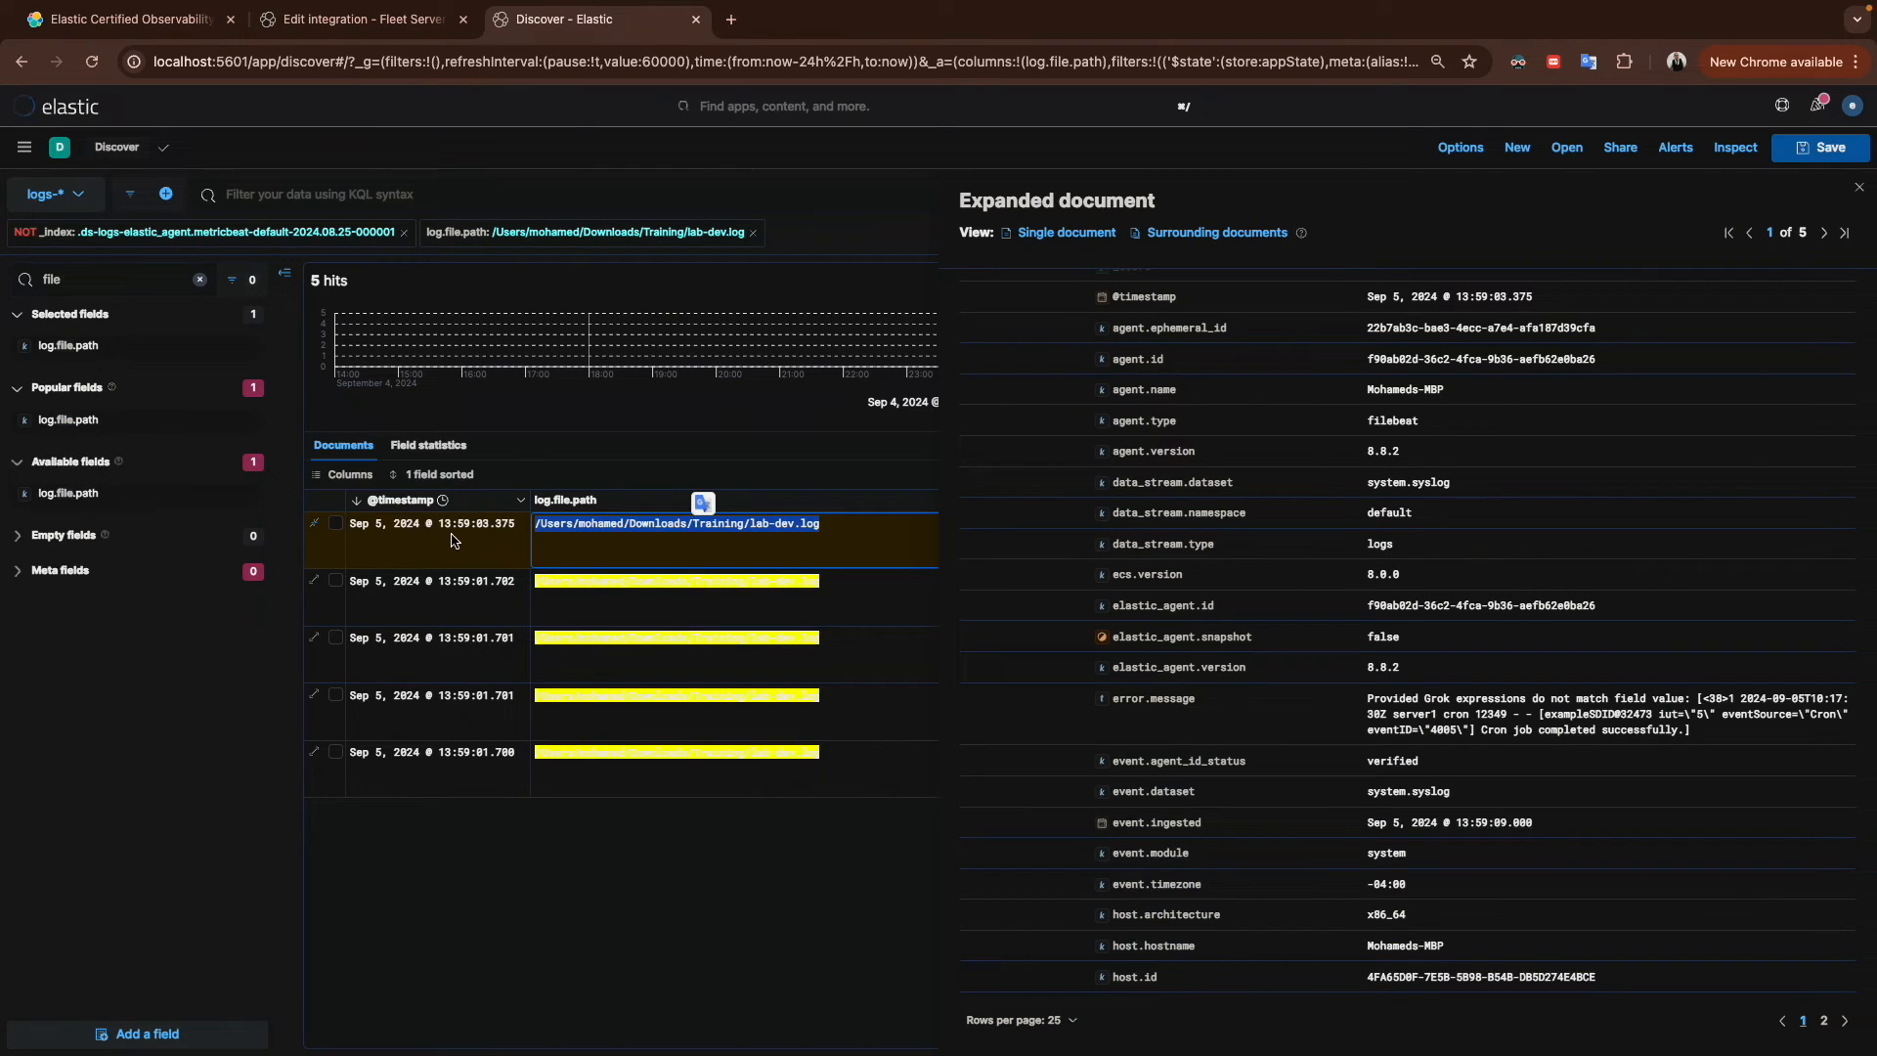
{"action": "mouse_move", "coordinate": [897, 7]}
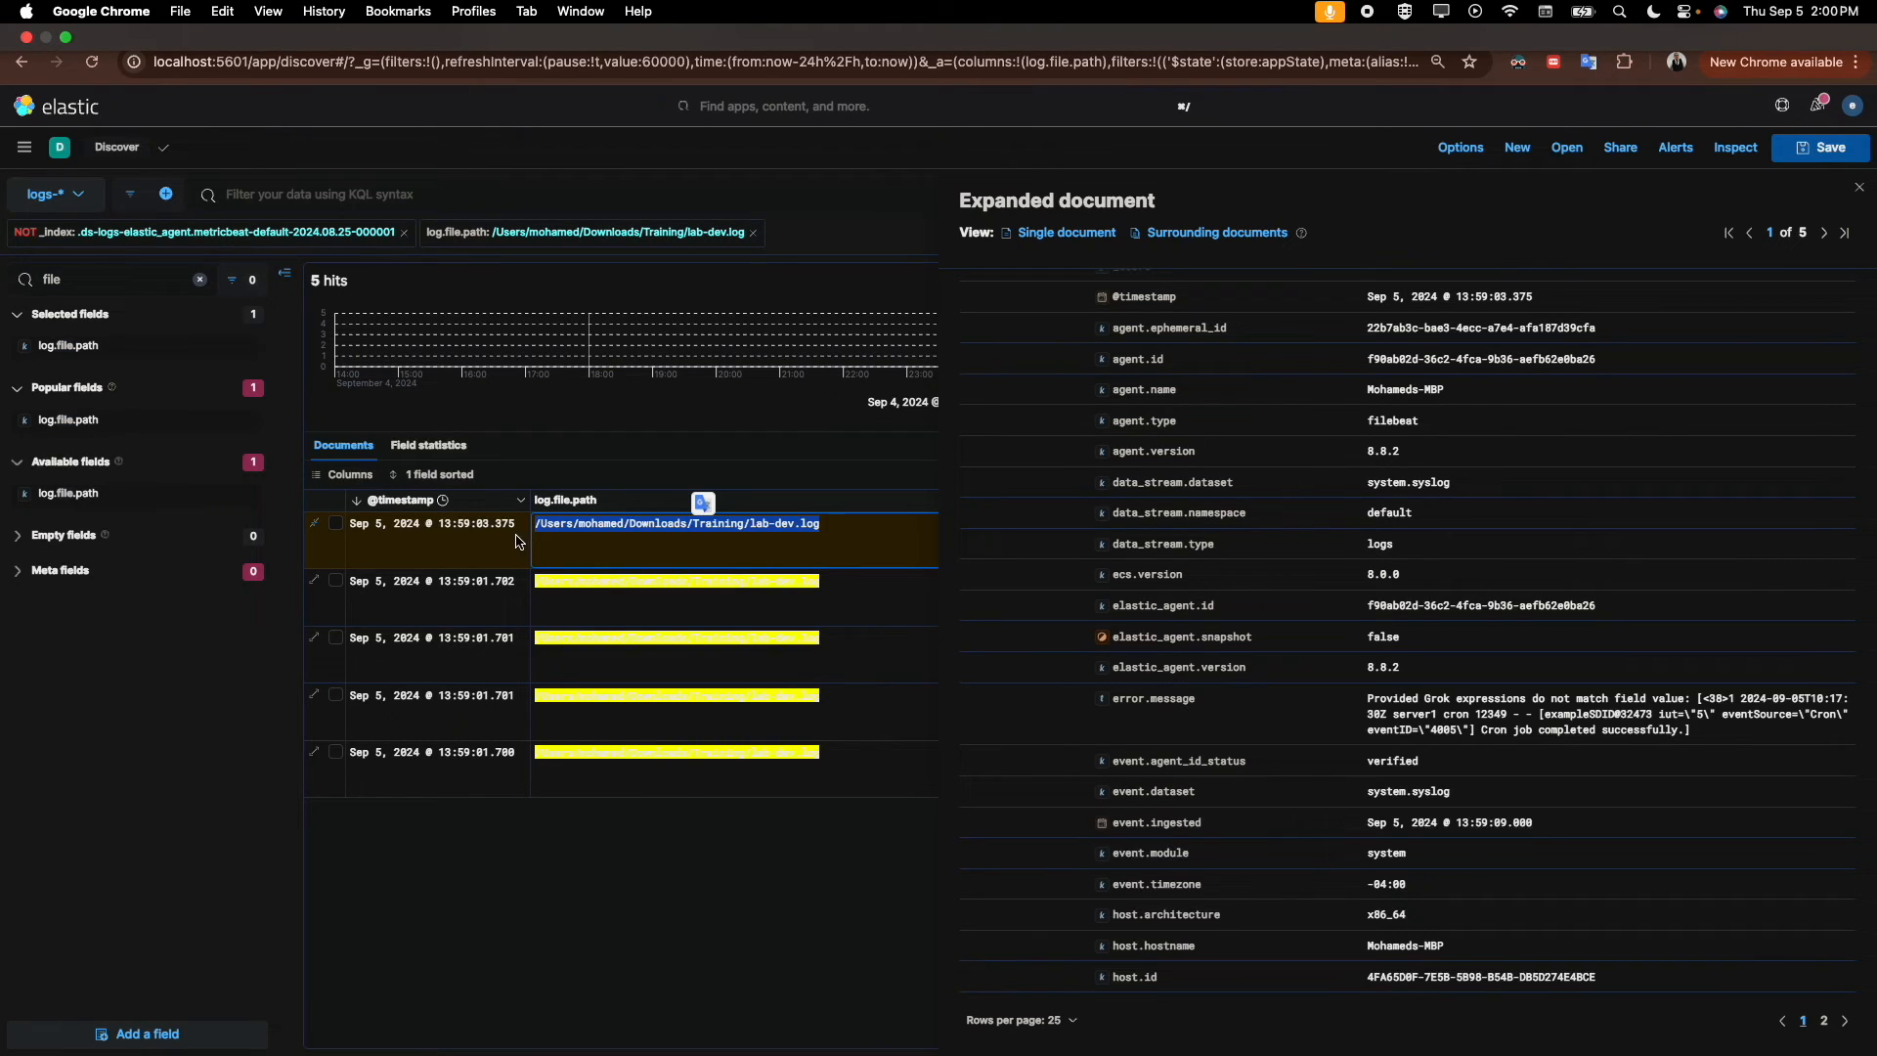
{"action": "left_click", "coordinate": [1365, 704]}
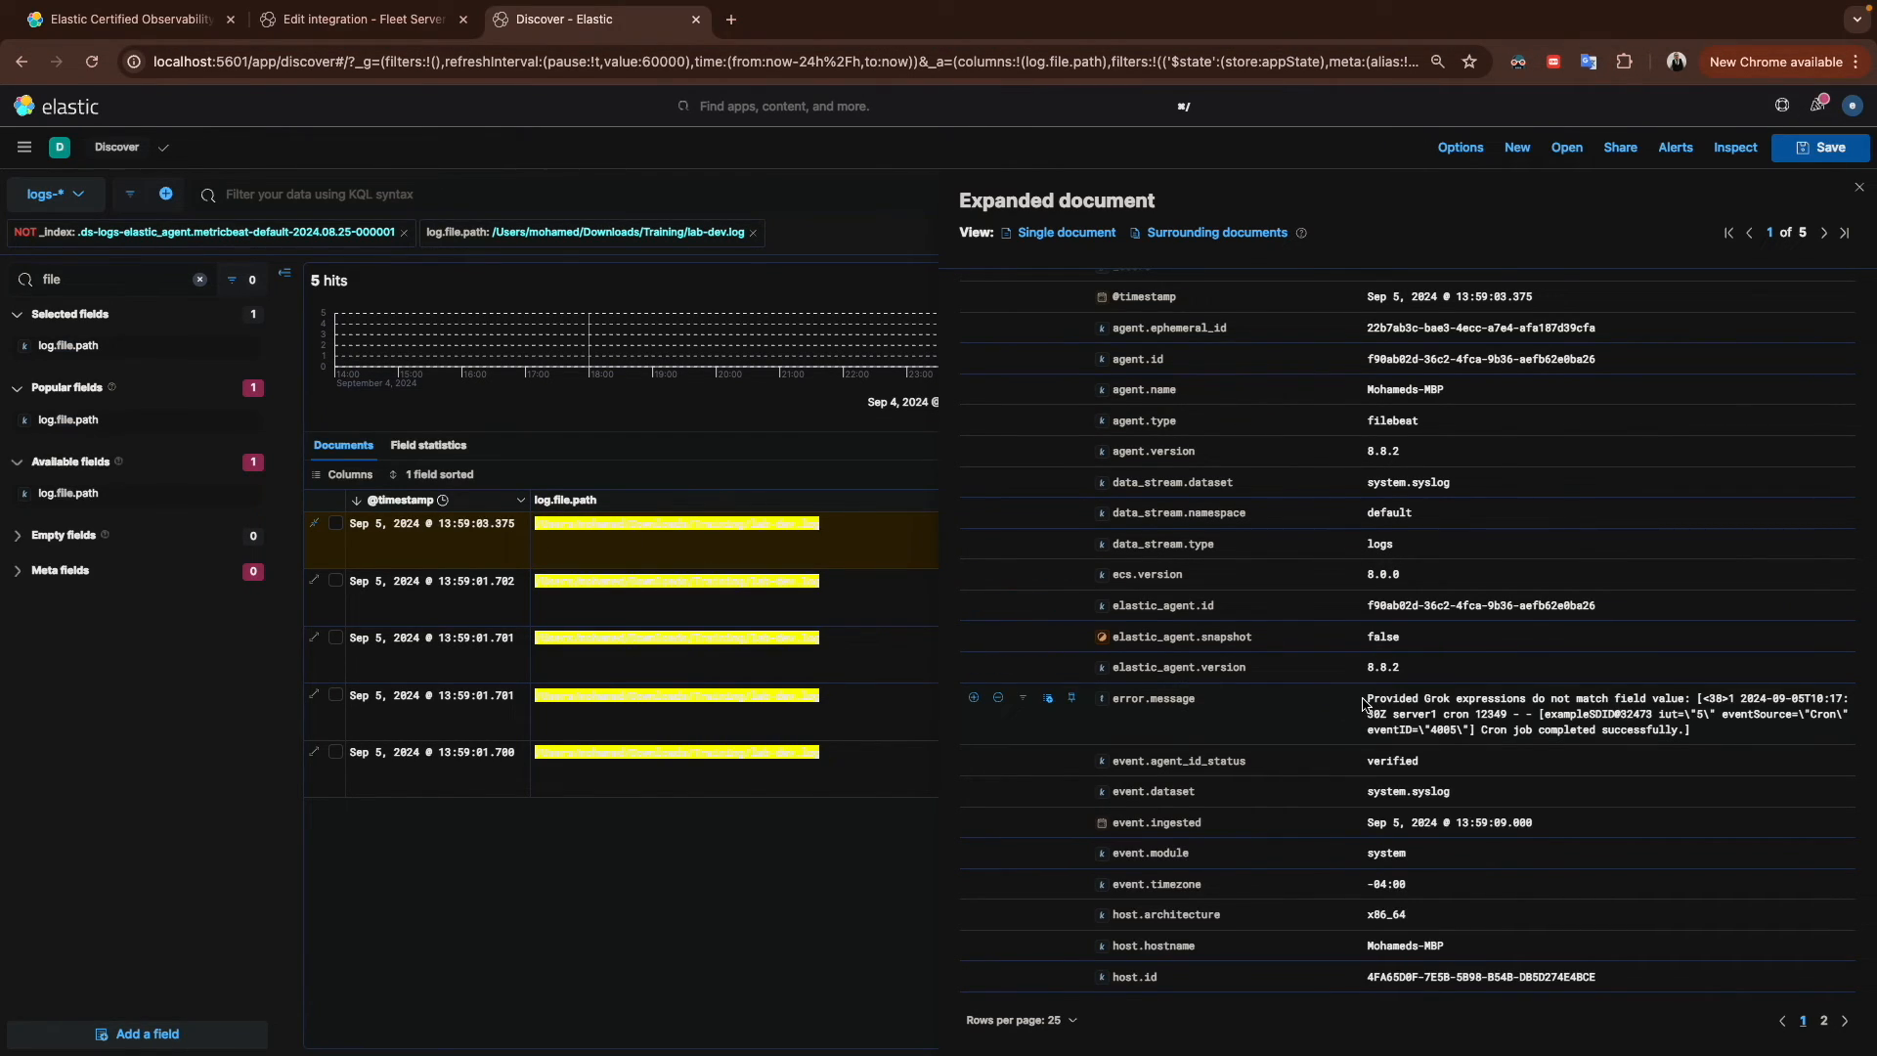
{"action": "key", "text": "ctrl+Right"}
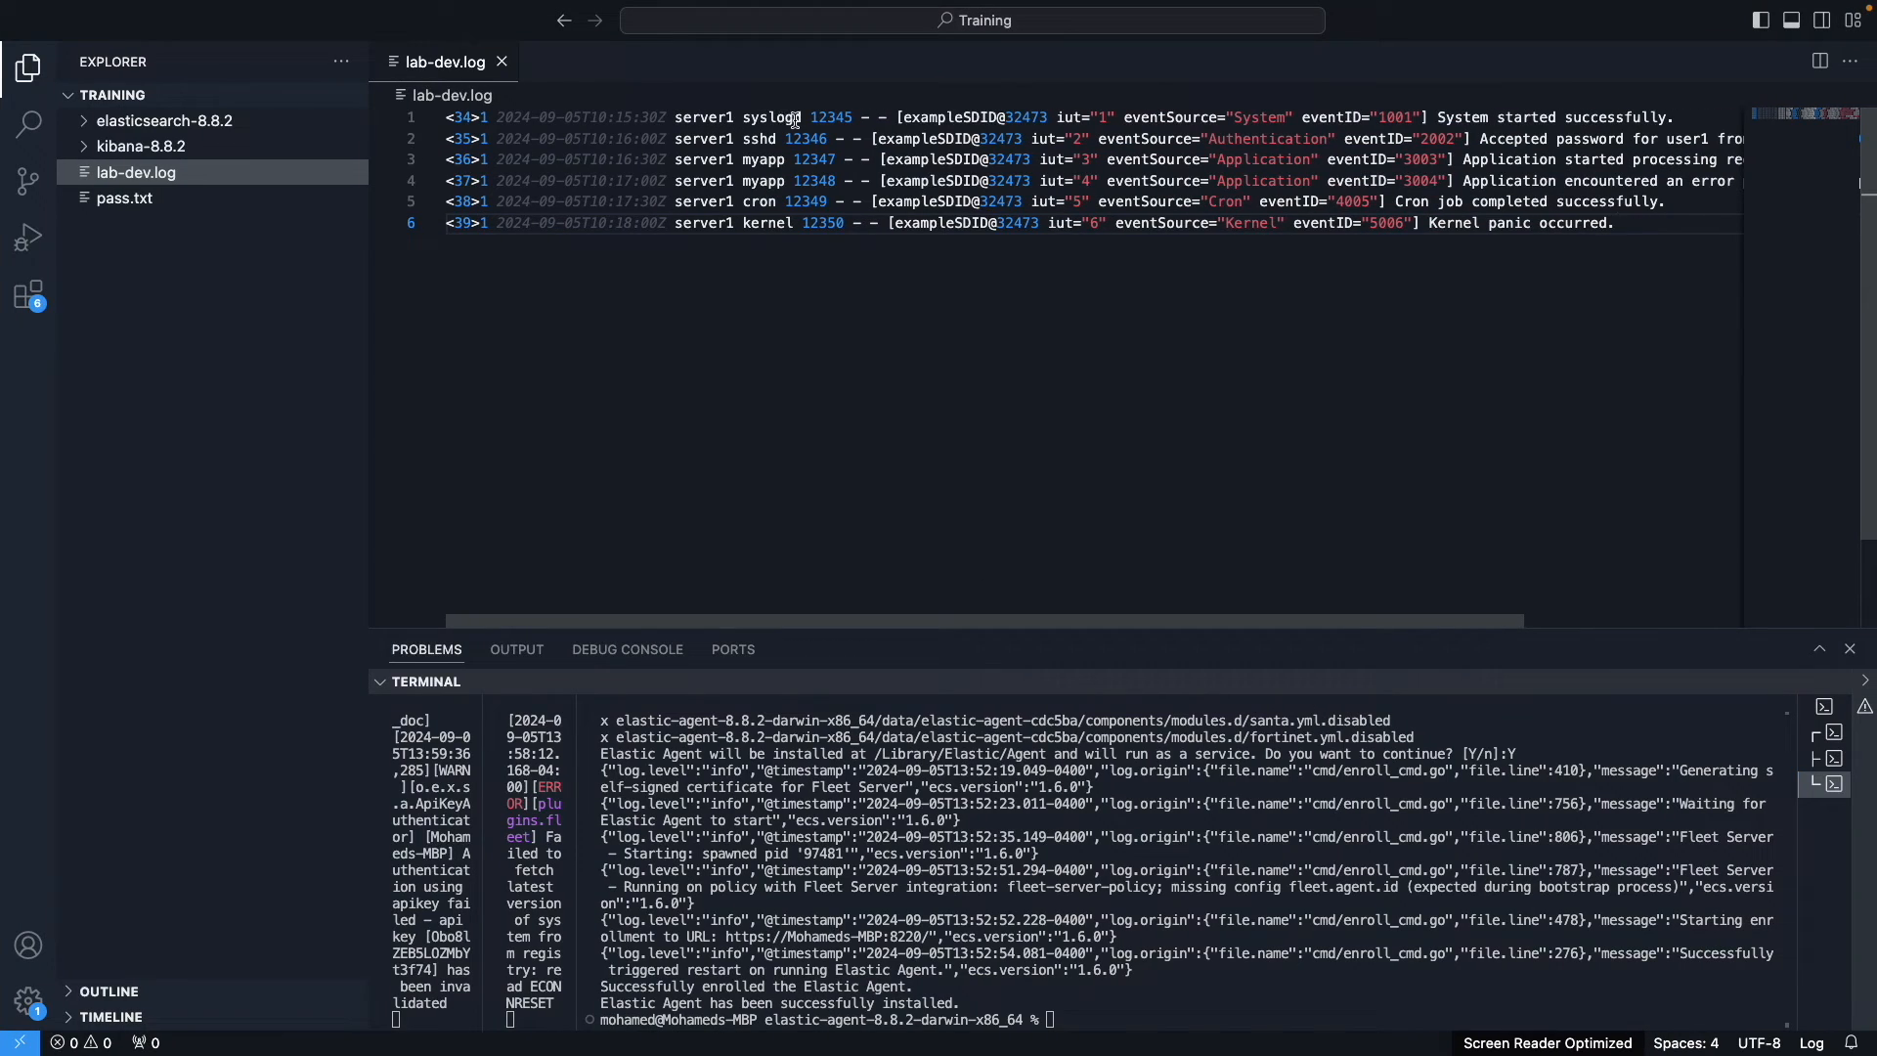
{"action": "scroll", "coordinate": [882, 124], "scroll_direction": "right", "scroll_amount": 3}
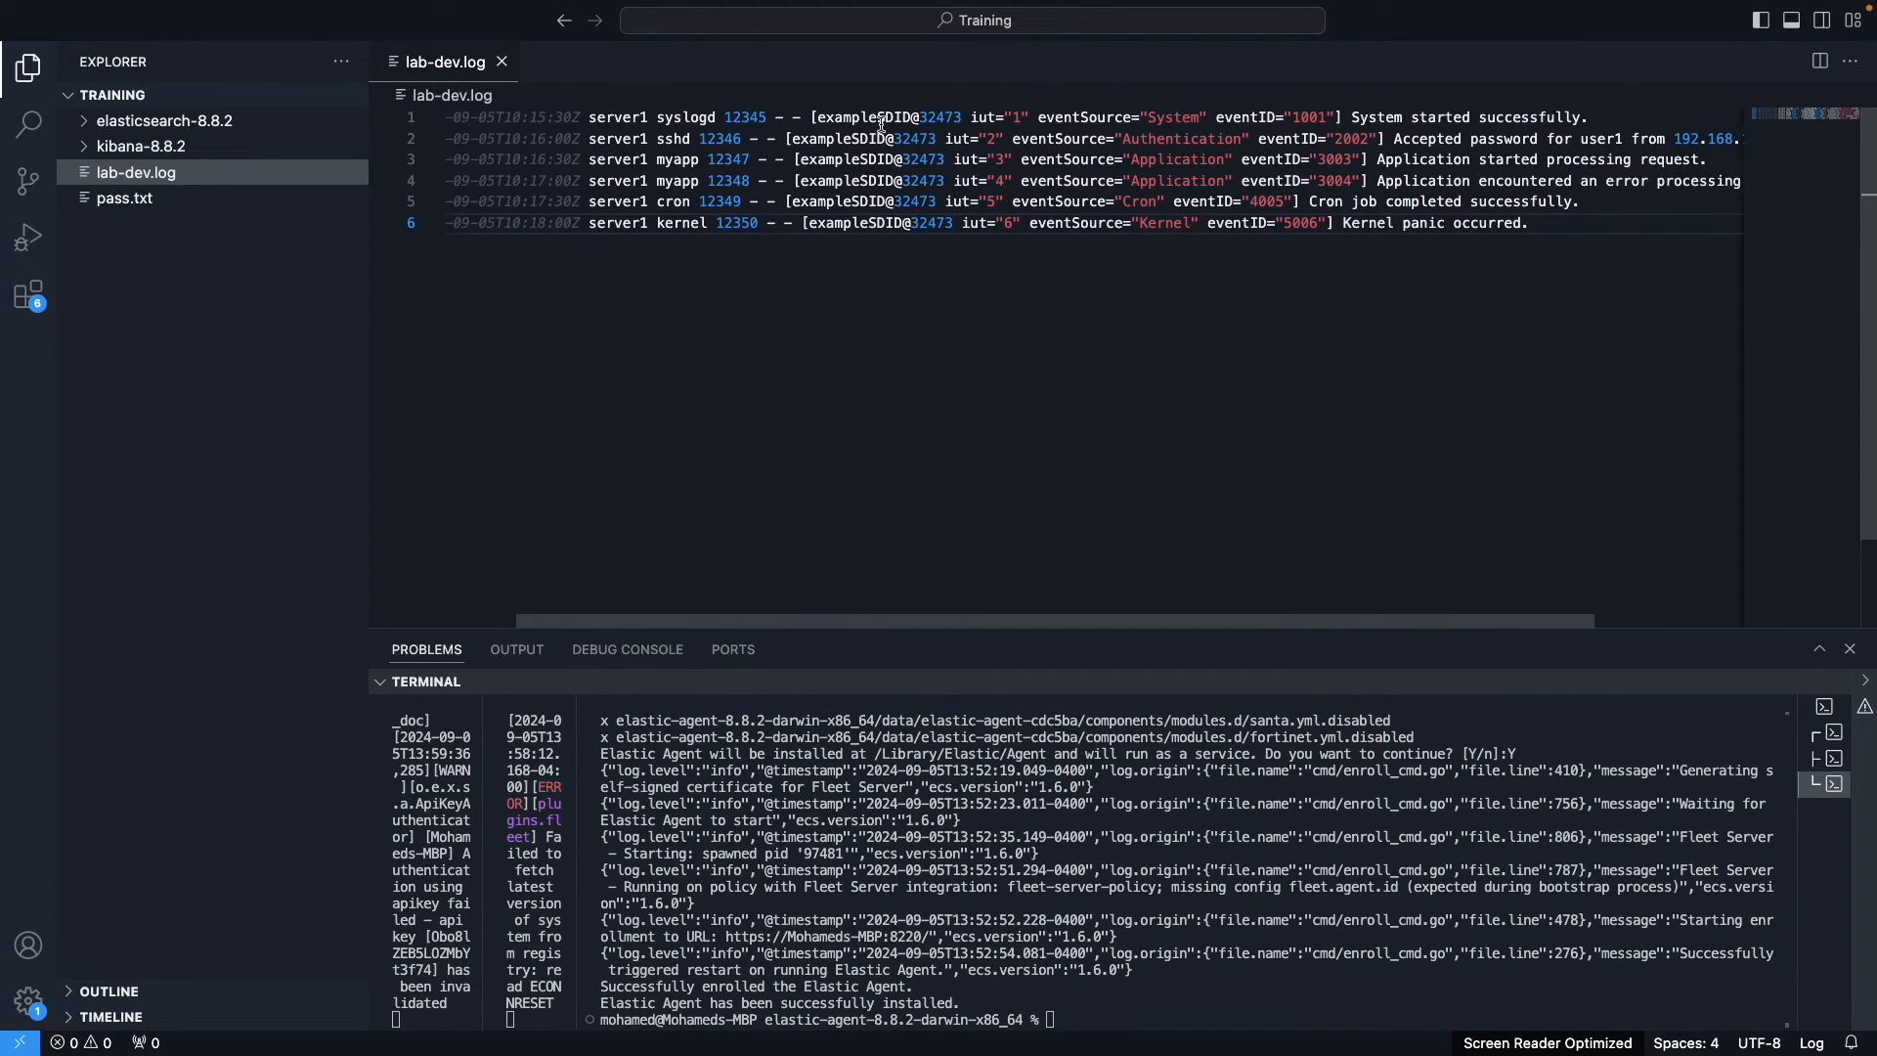
{"action": "key", "text": "ctrl+Left"}
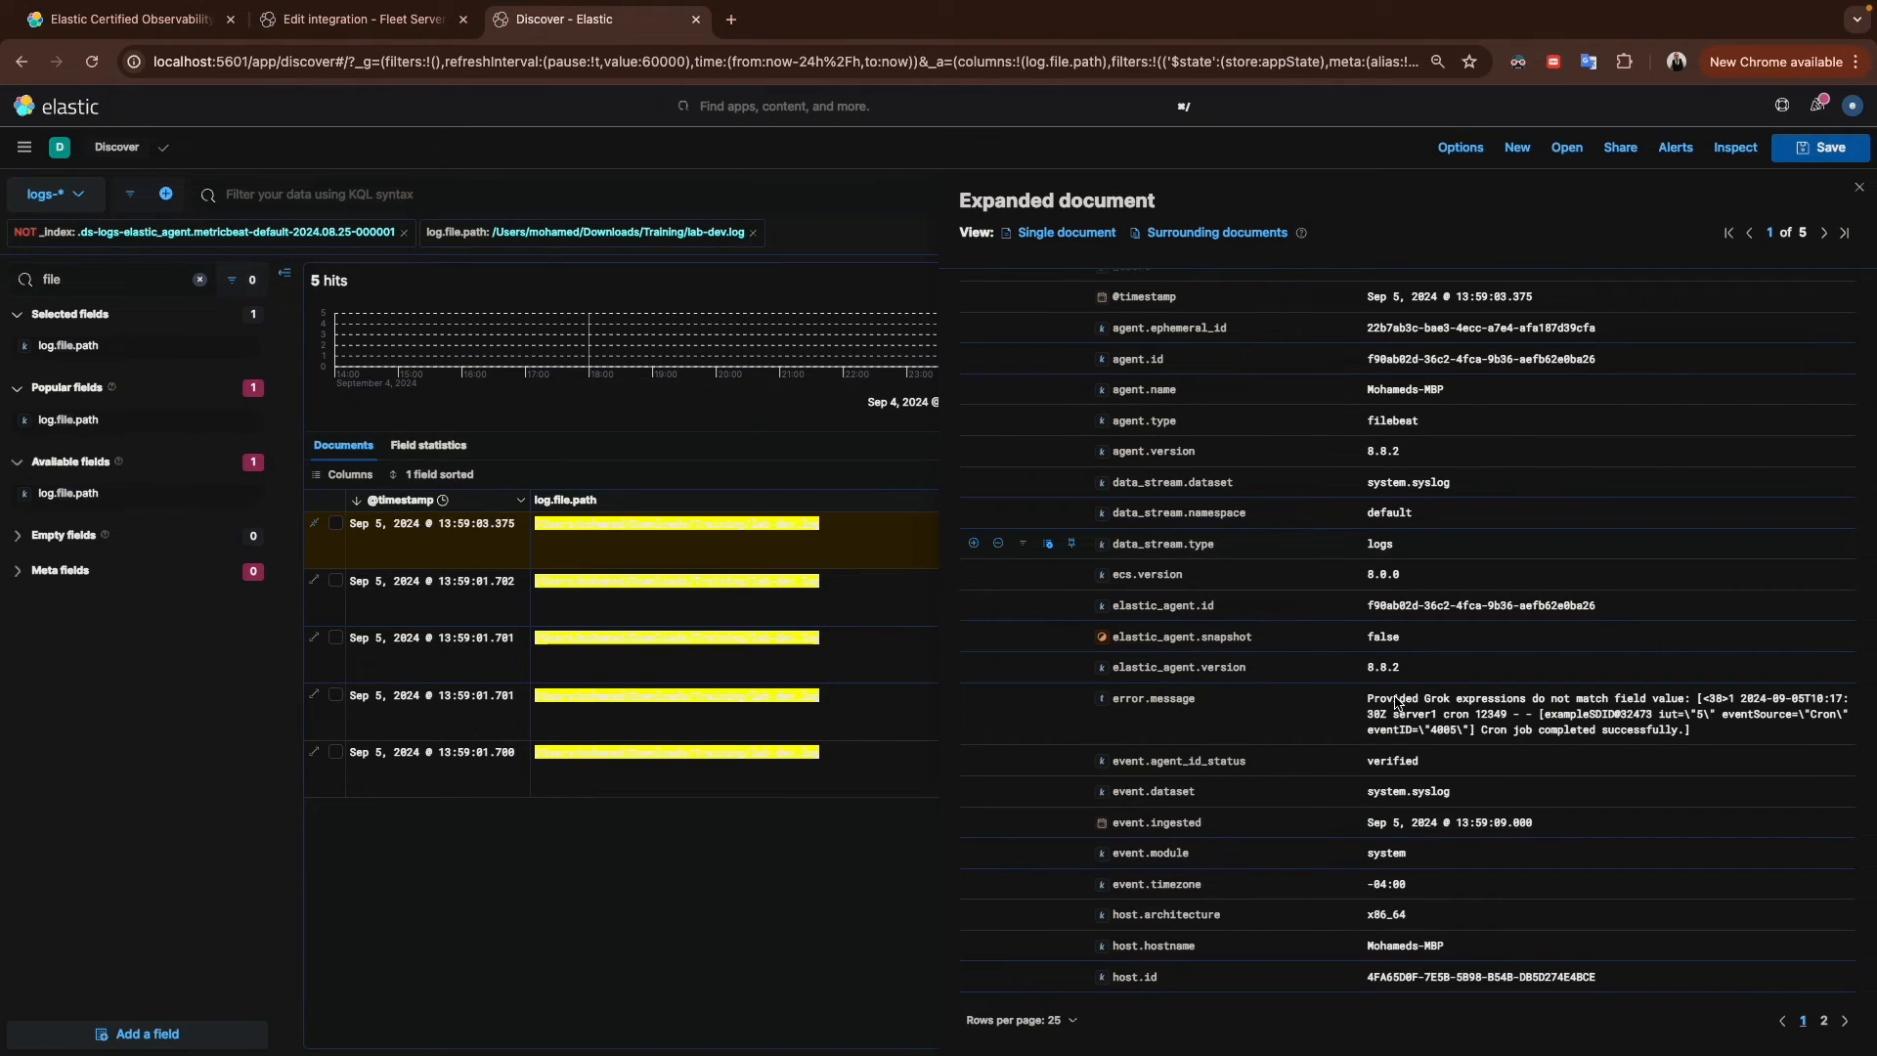
{"action": "left_click_drag", "start_coordinate": [1699, 698], "coordinate": [1706, 729]}
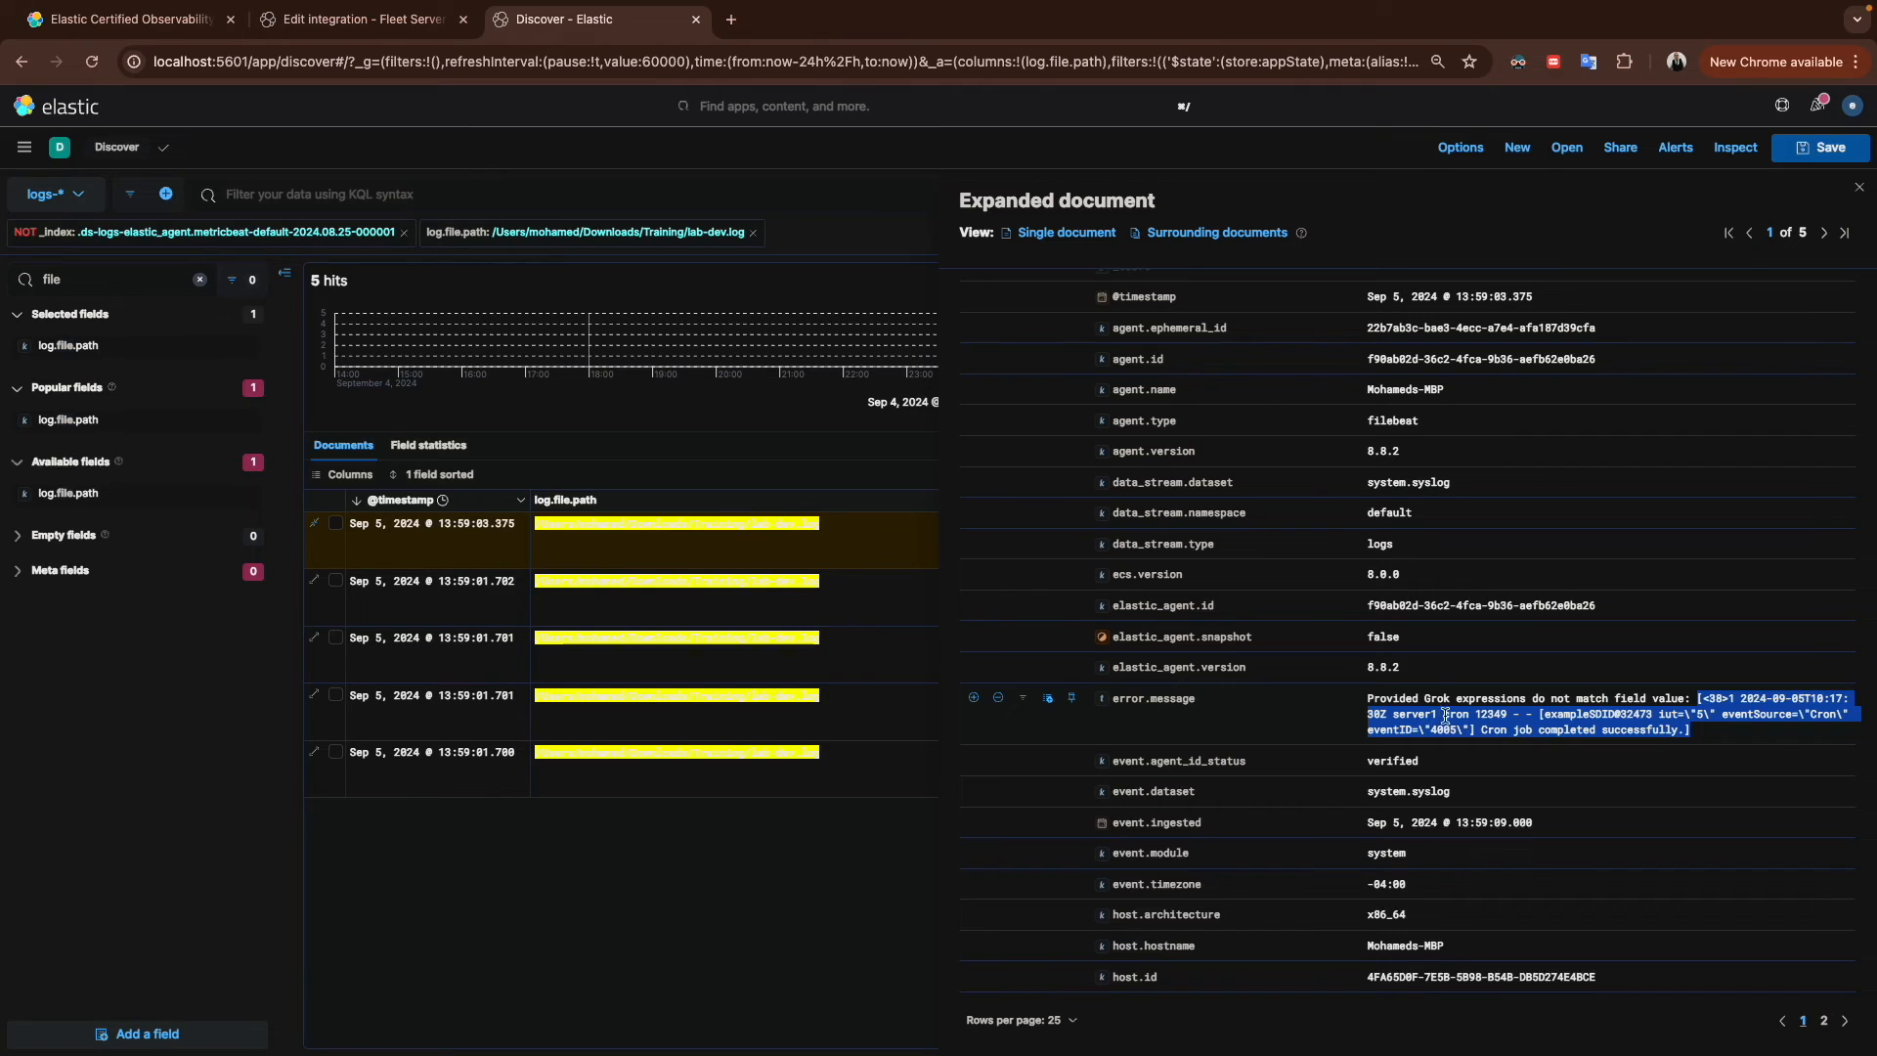
Step: Examine the cron event line in lab-dev.log against the error message shown in Discover
{"action": "key", "text": "ctrl+Right"}
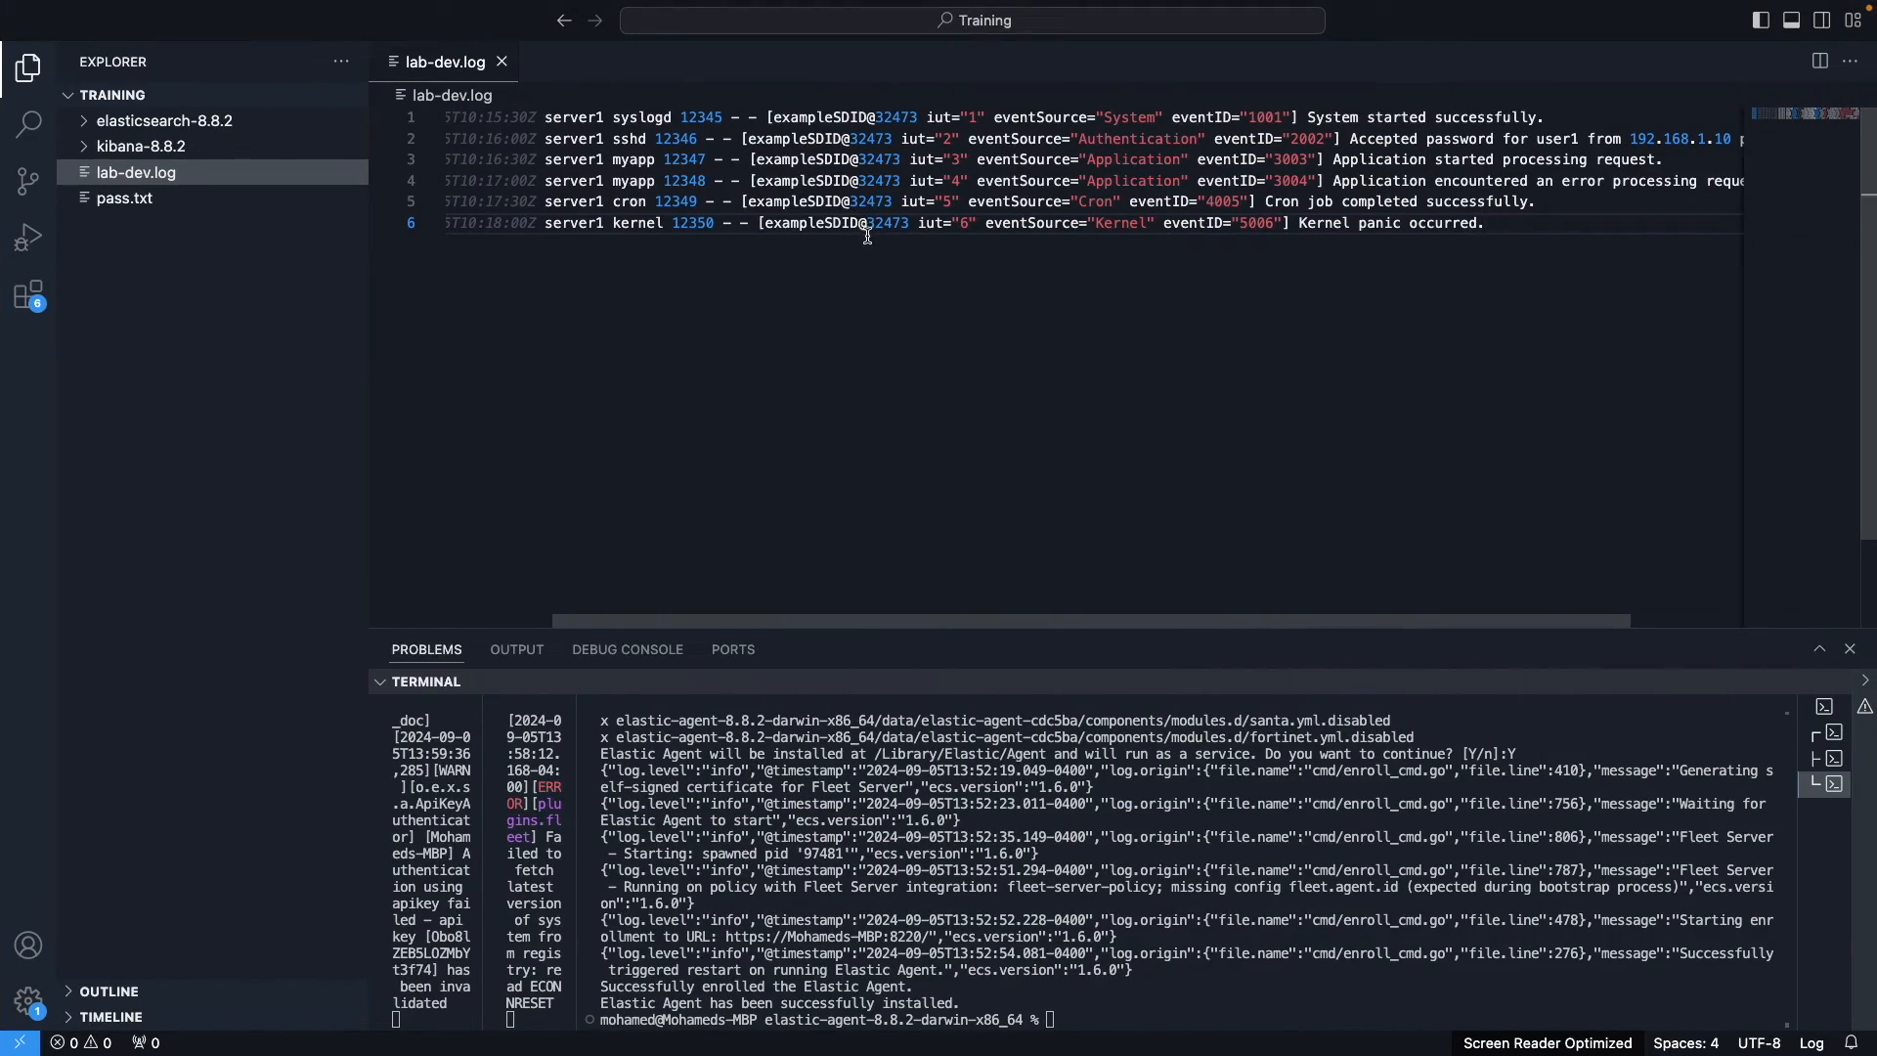
{"action": "triple_click", "coordinate": [653, 202]}
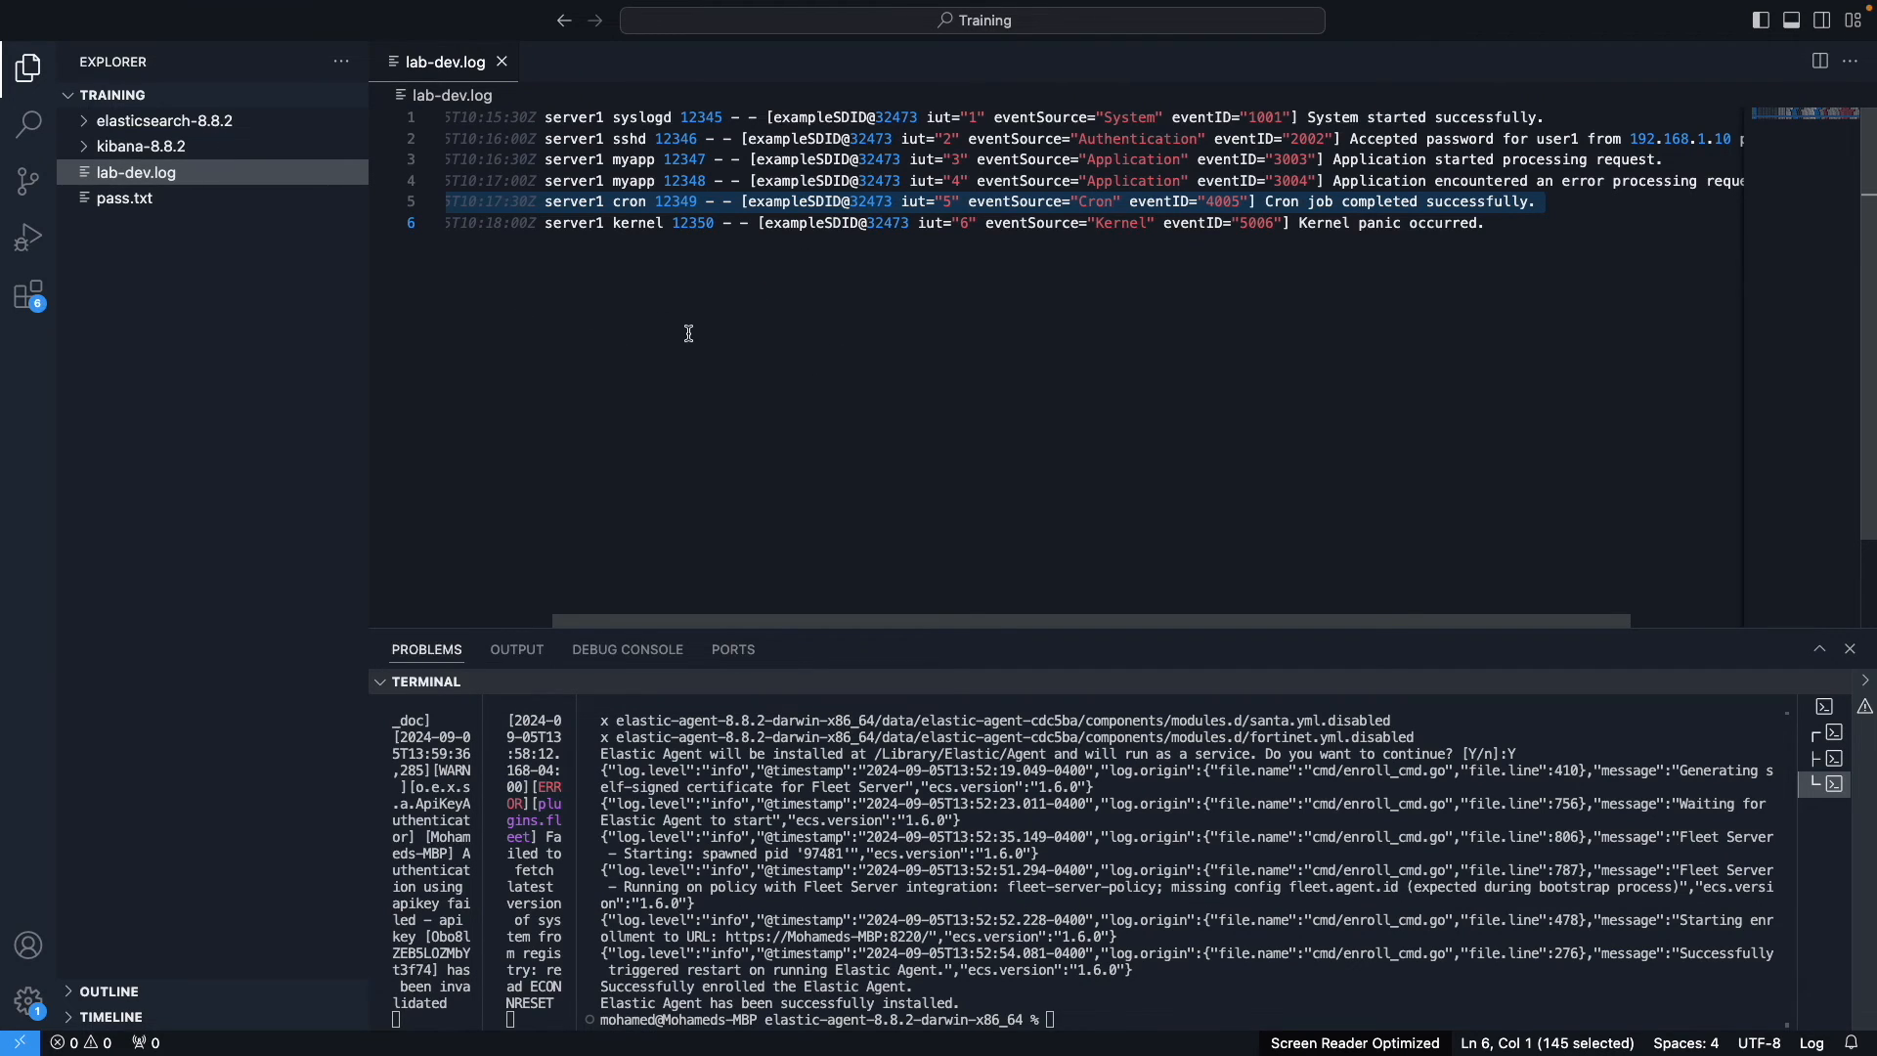
{"action": "key", "text": "ctrl+Left"}
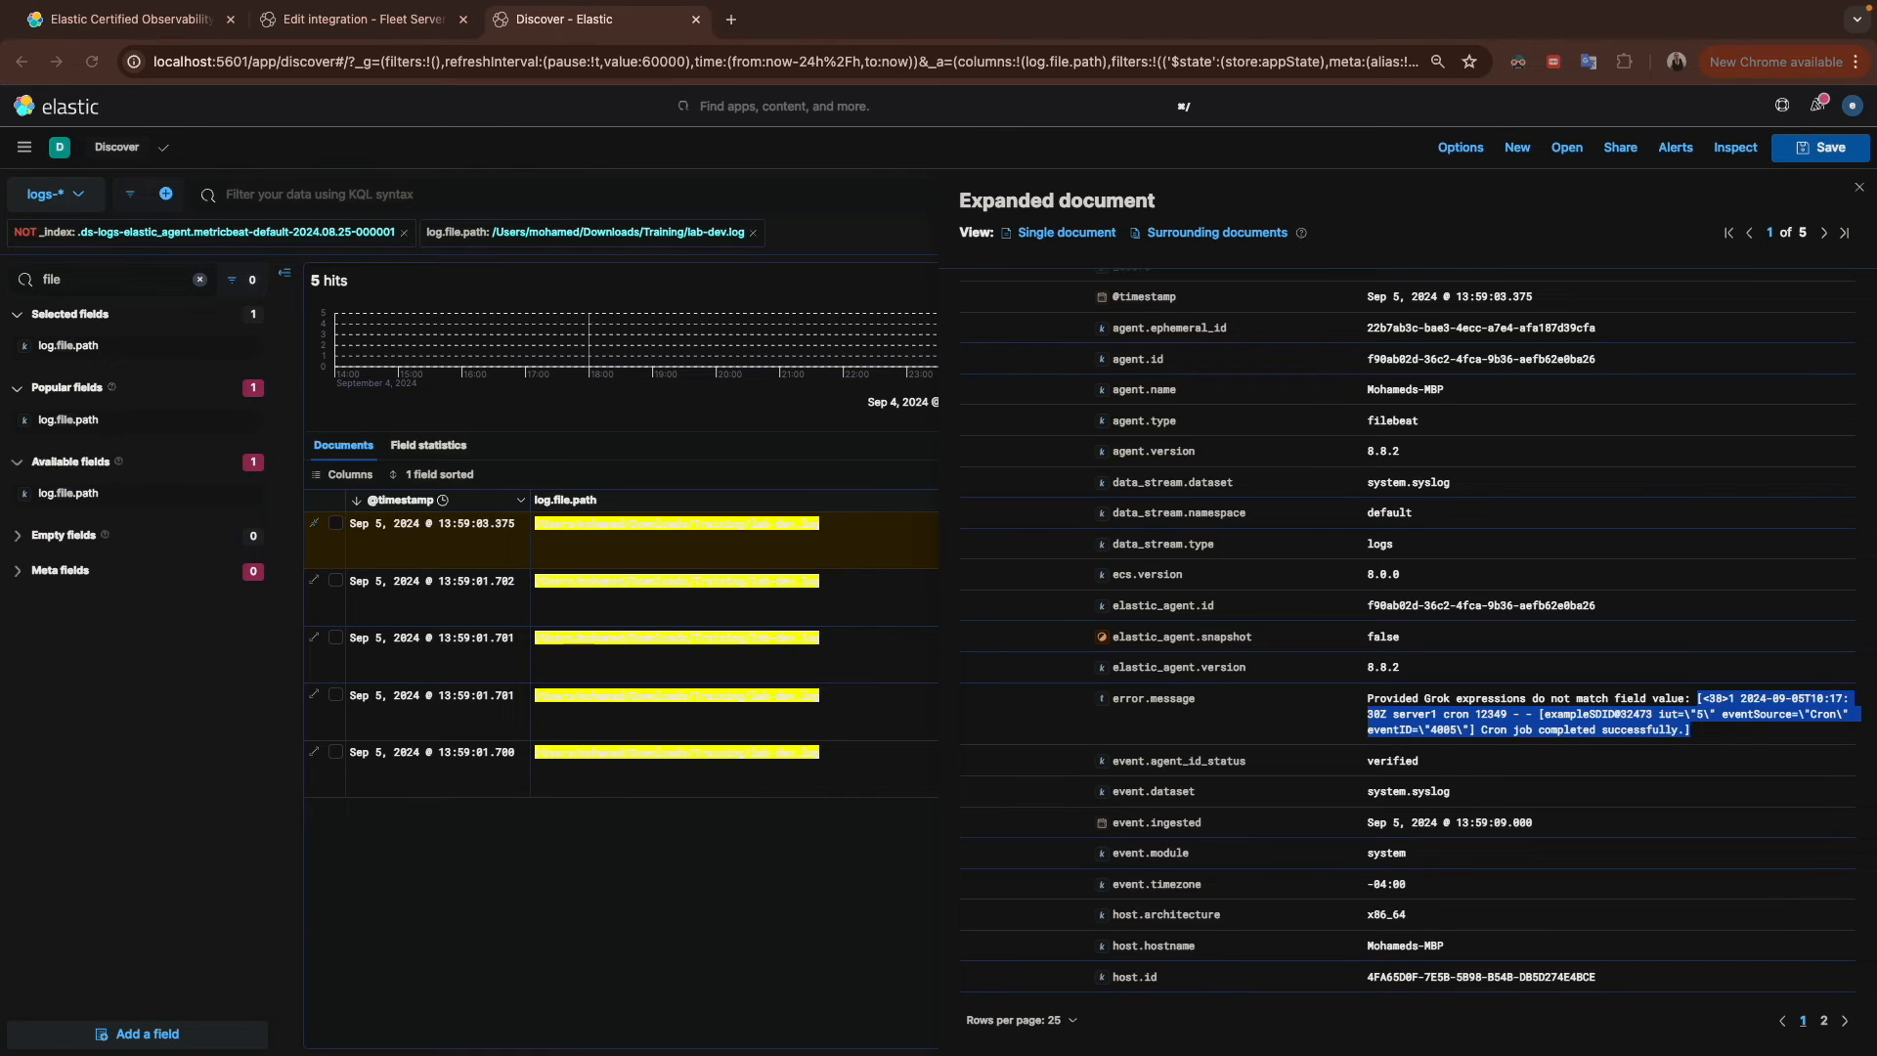
Step: In the editor, append four new syslog lines (httpd and mail events) to lab-dev.log, restoring the leading <, and save the file
{"action": "key", "text": "ctrl+Right"}
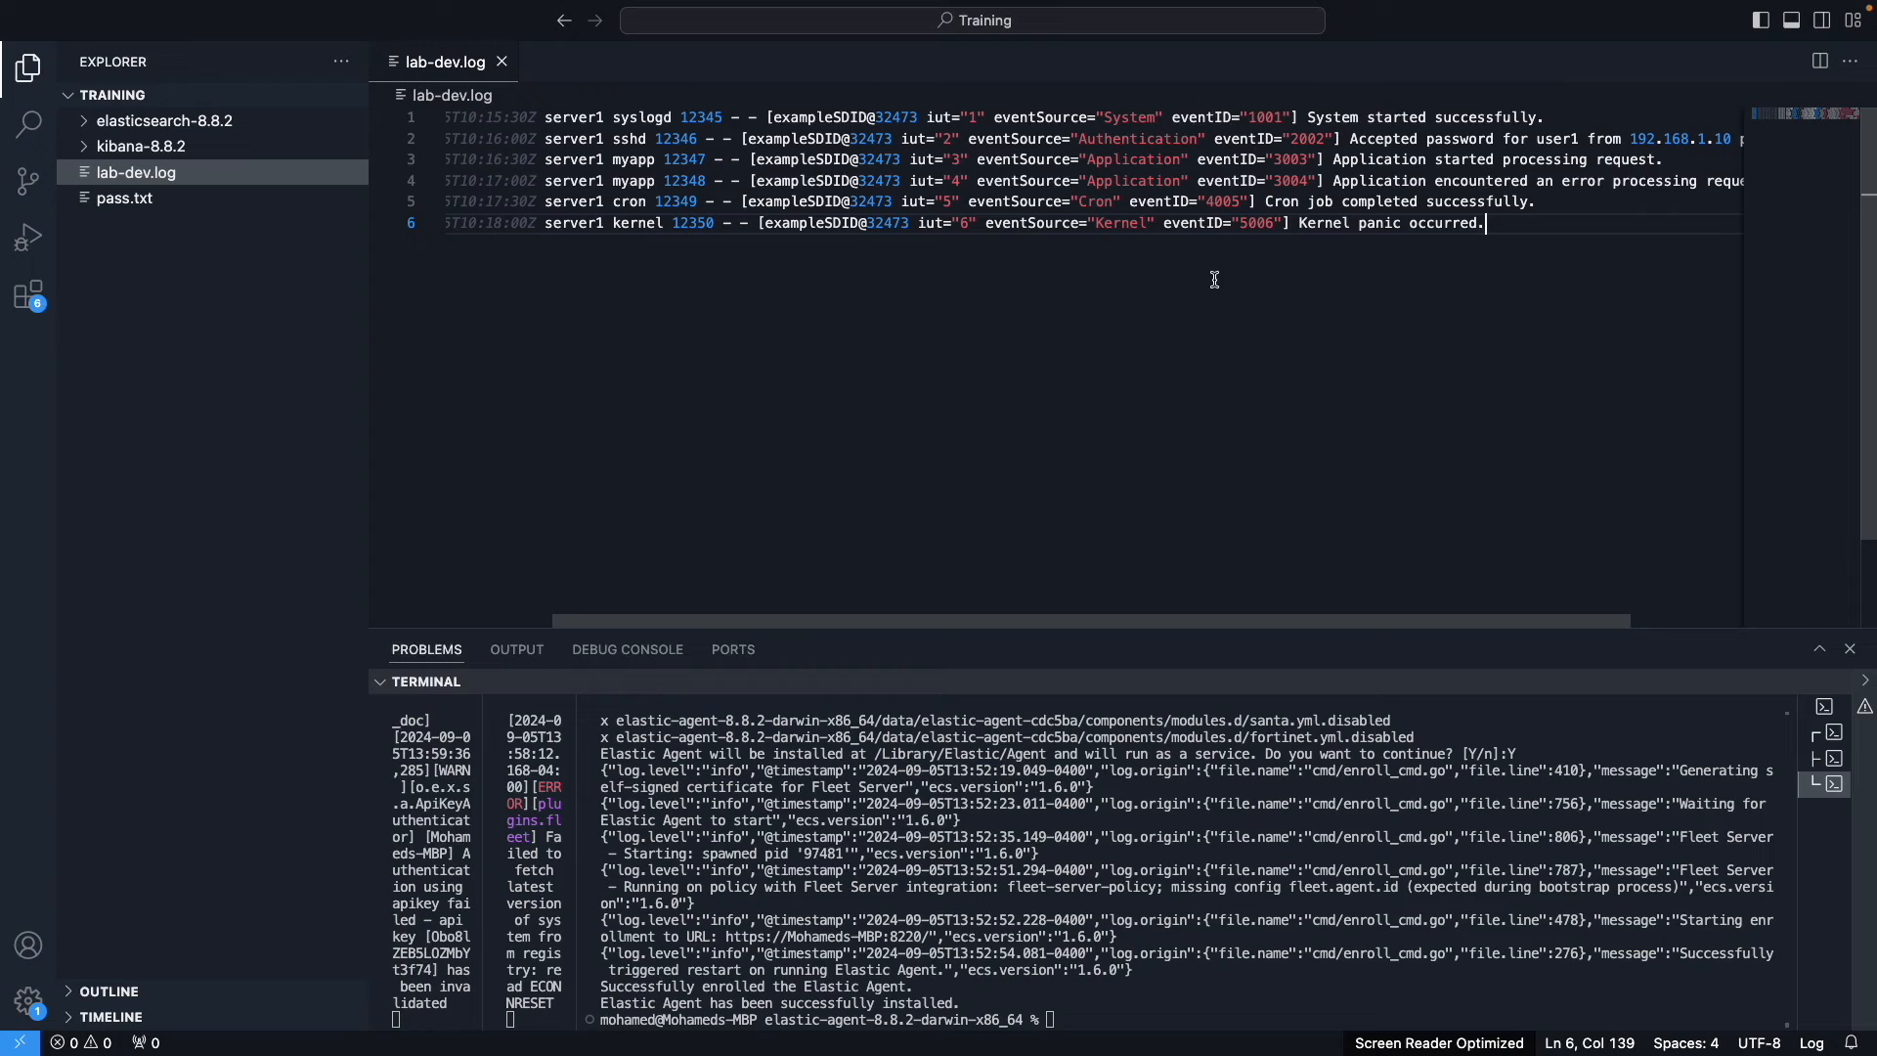
{"action": "key", "text": "Return"}
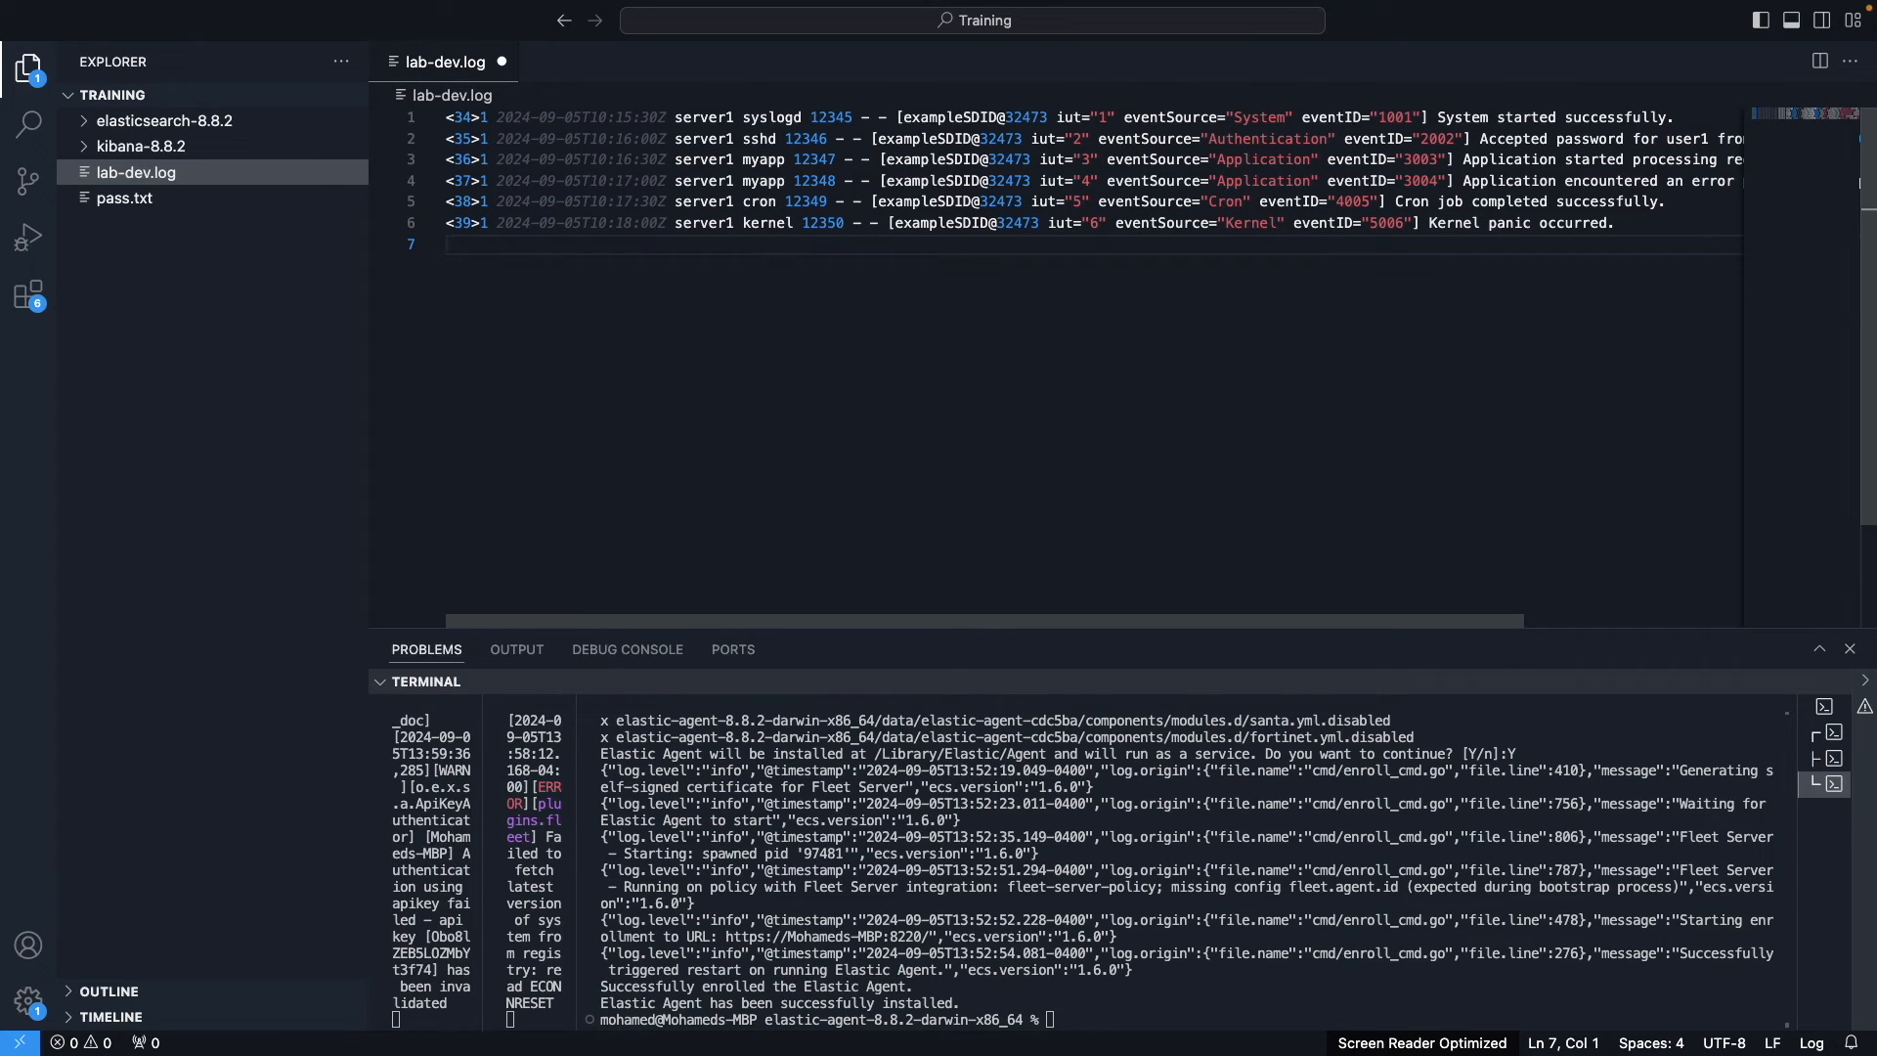
{"action": "type", "text": "40>1 2024-09-05T10:18:30Z server1 httpd 12351 - - [exampleSDID@32473 iut=\"7\" eventSource=\"HTTPD\" eventID=\"6007\"] HTTPD server started. <41>1 2024-09-05T10:19:00Z server1 httpd 12352 - - [exampleSDID@32473 iut=\"8\" eventSource=\"HTTPD\" eventID=\"6008\"] HTTPD server stopped unexpectedly. <42>1 2024-09-05T10:19:30Z server1 mail 12353 - - [exampleSDID@32473 iut=\"9\" eventSource=\"Mail\" eventID=\"7009\"] Mail service started. <43>1 2024-09-05T10:20:00Z server1 mail 12354 - - [exampleSDID@32473 iut=\"10\" eventSource=\"Mail\" eventID=\"7010\"] Mail service encountered an error."}
{"action": "key", "text": "Up"}
{"action": "key", "text": "Up"}
{"action": "key", "text": "Up"}
{"action": "key", "text": "Up"}
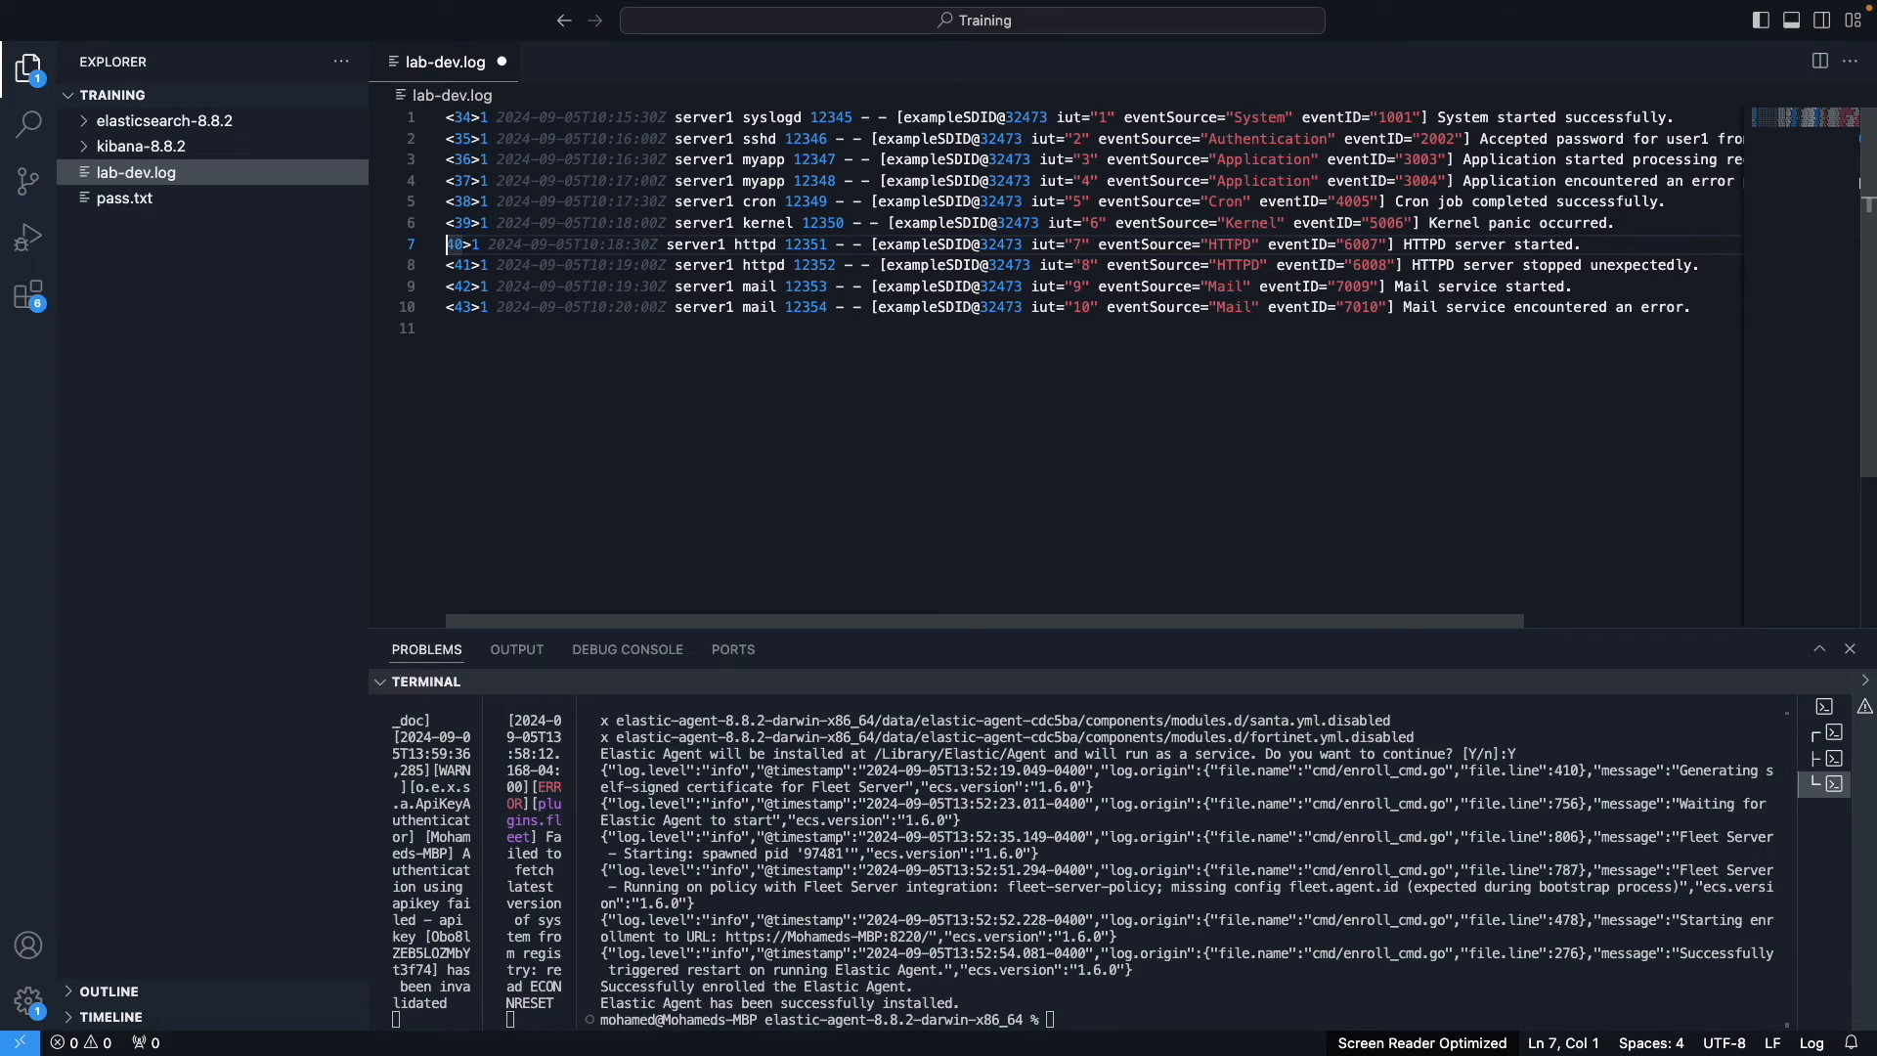
{"action": "type", "text": "<"}
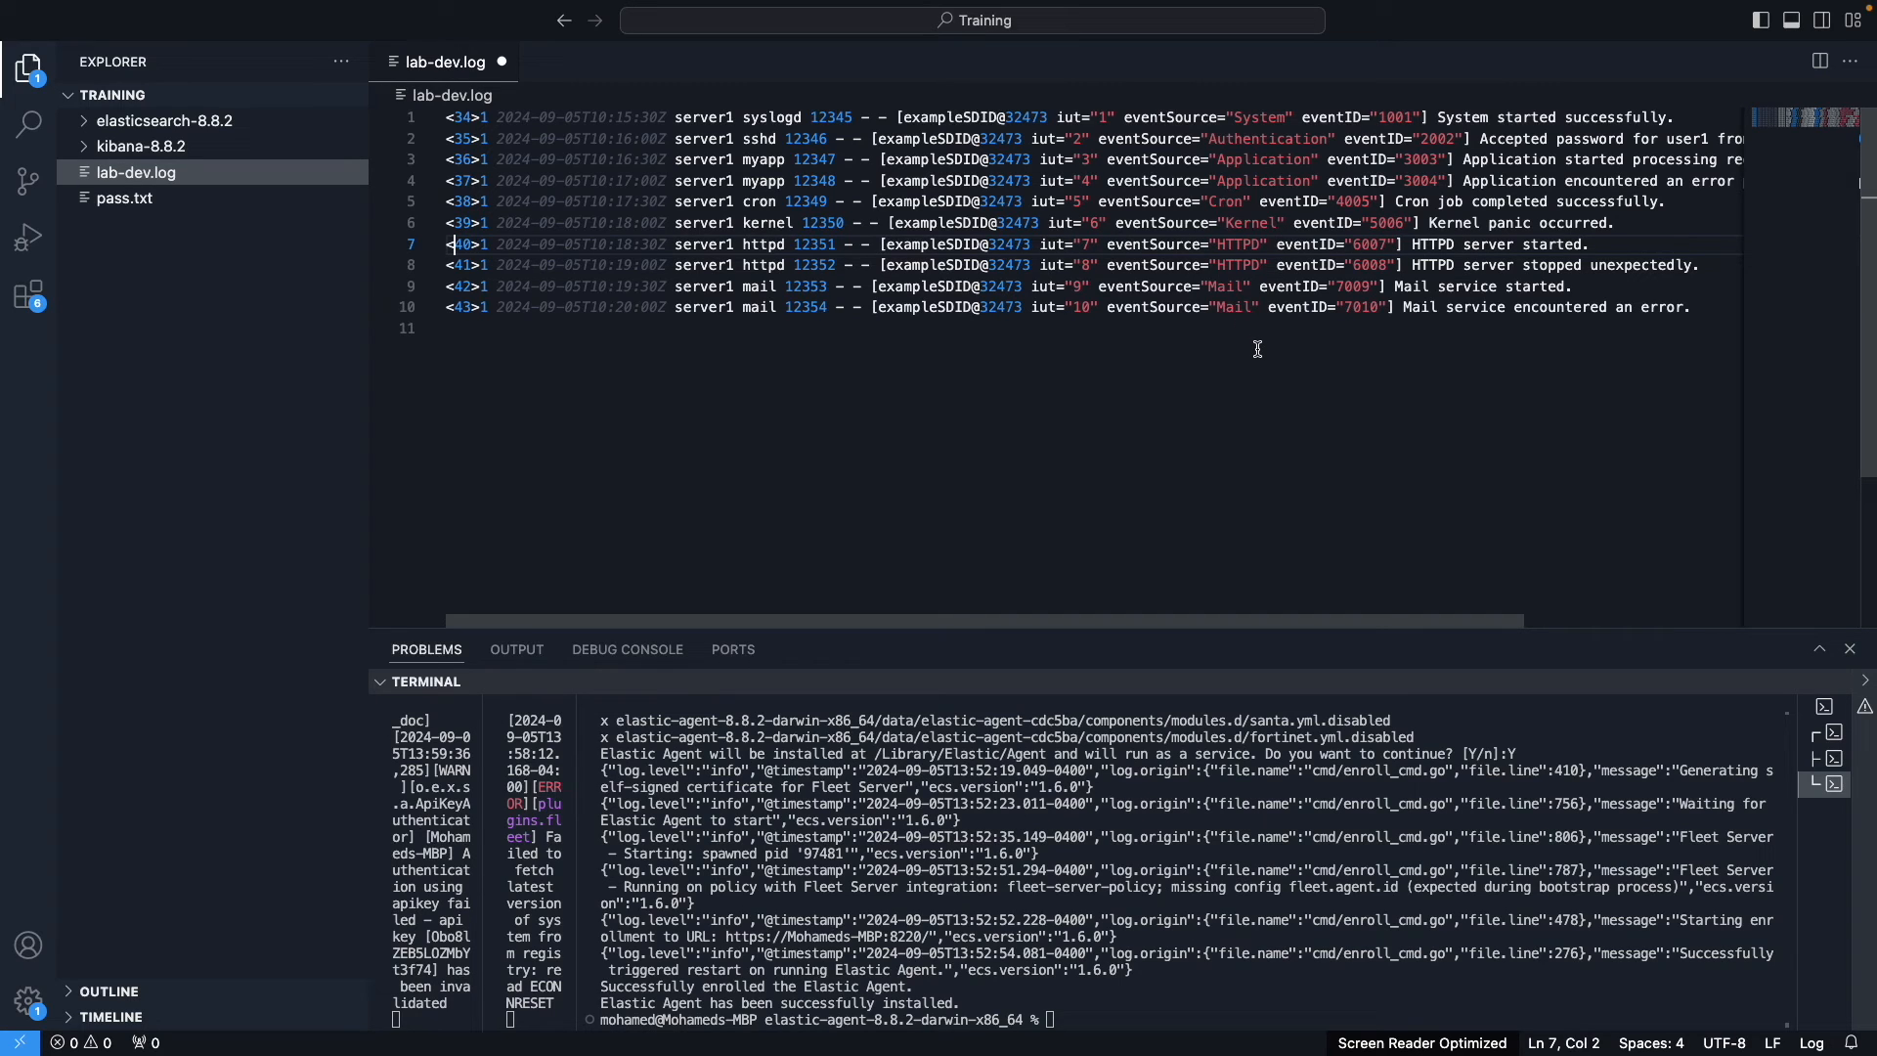
{"action": "key", "text": "super+s"}
Step: Back in Discover, close the expanded document panel and refresh the results
{"action": "key", "text": "ctrl+Left"}
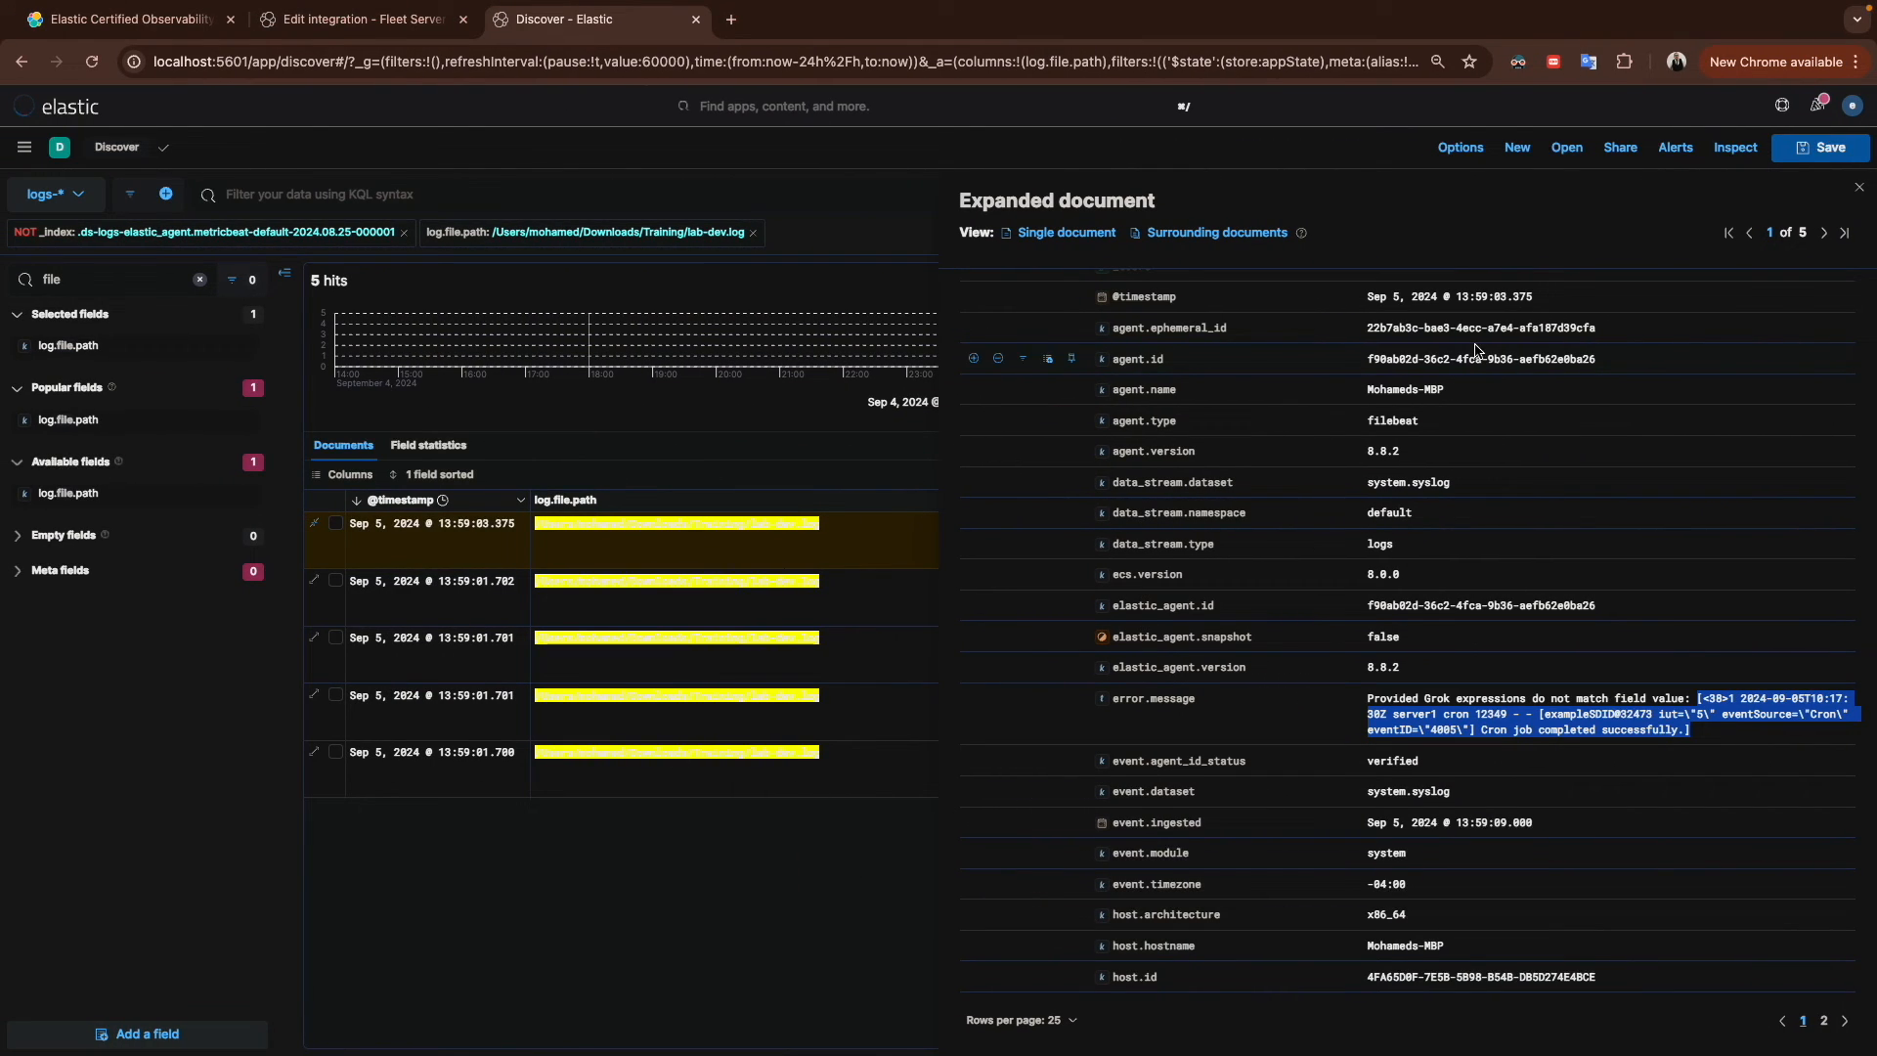
{"action": "left_click", "coordinate": [1859, 188]}
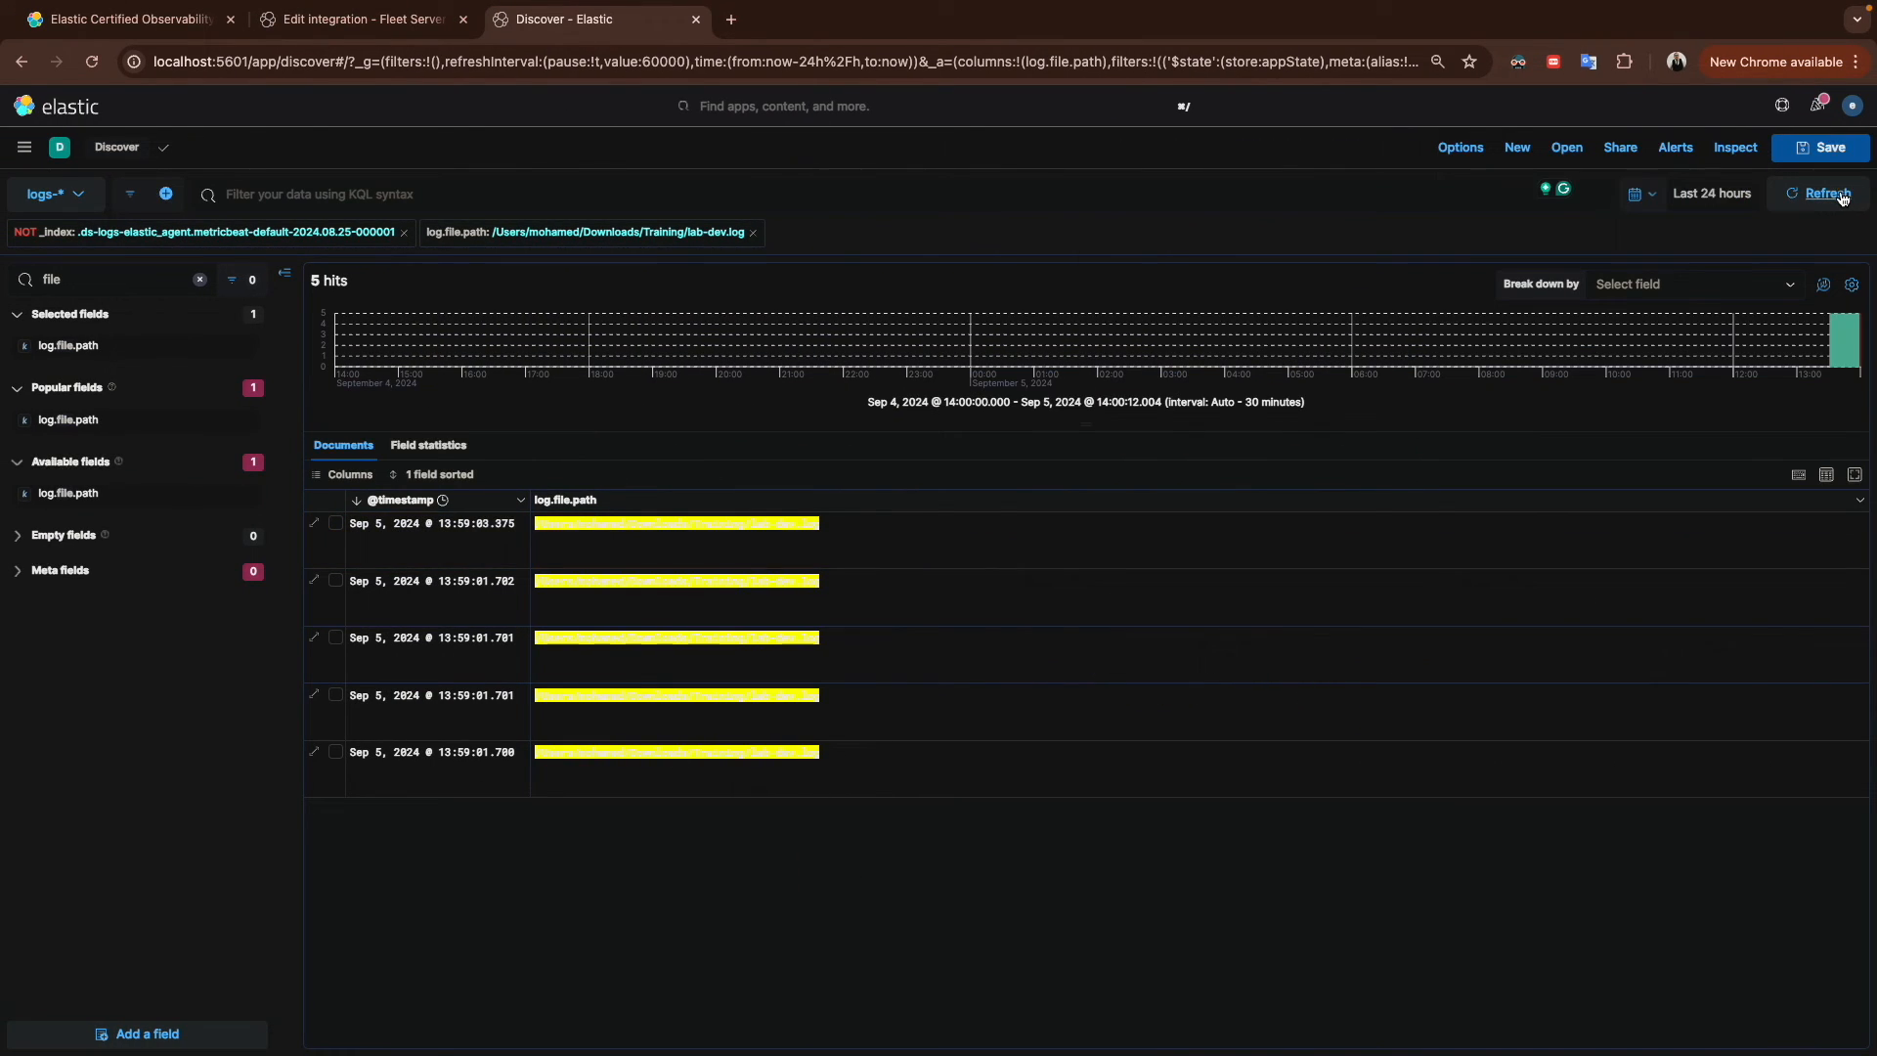
{"action": "left_click", "coordinate": [1839, 195]}
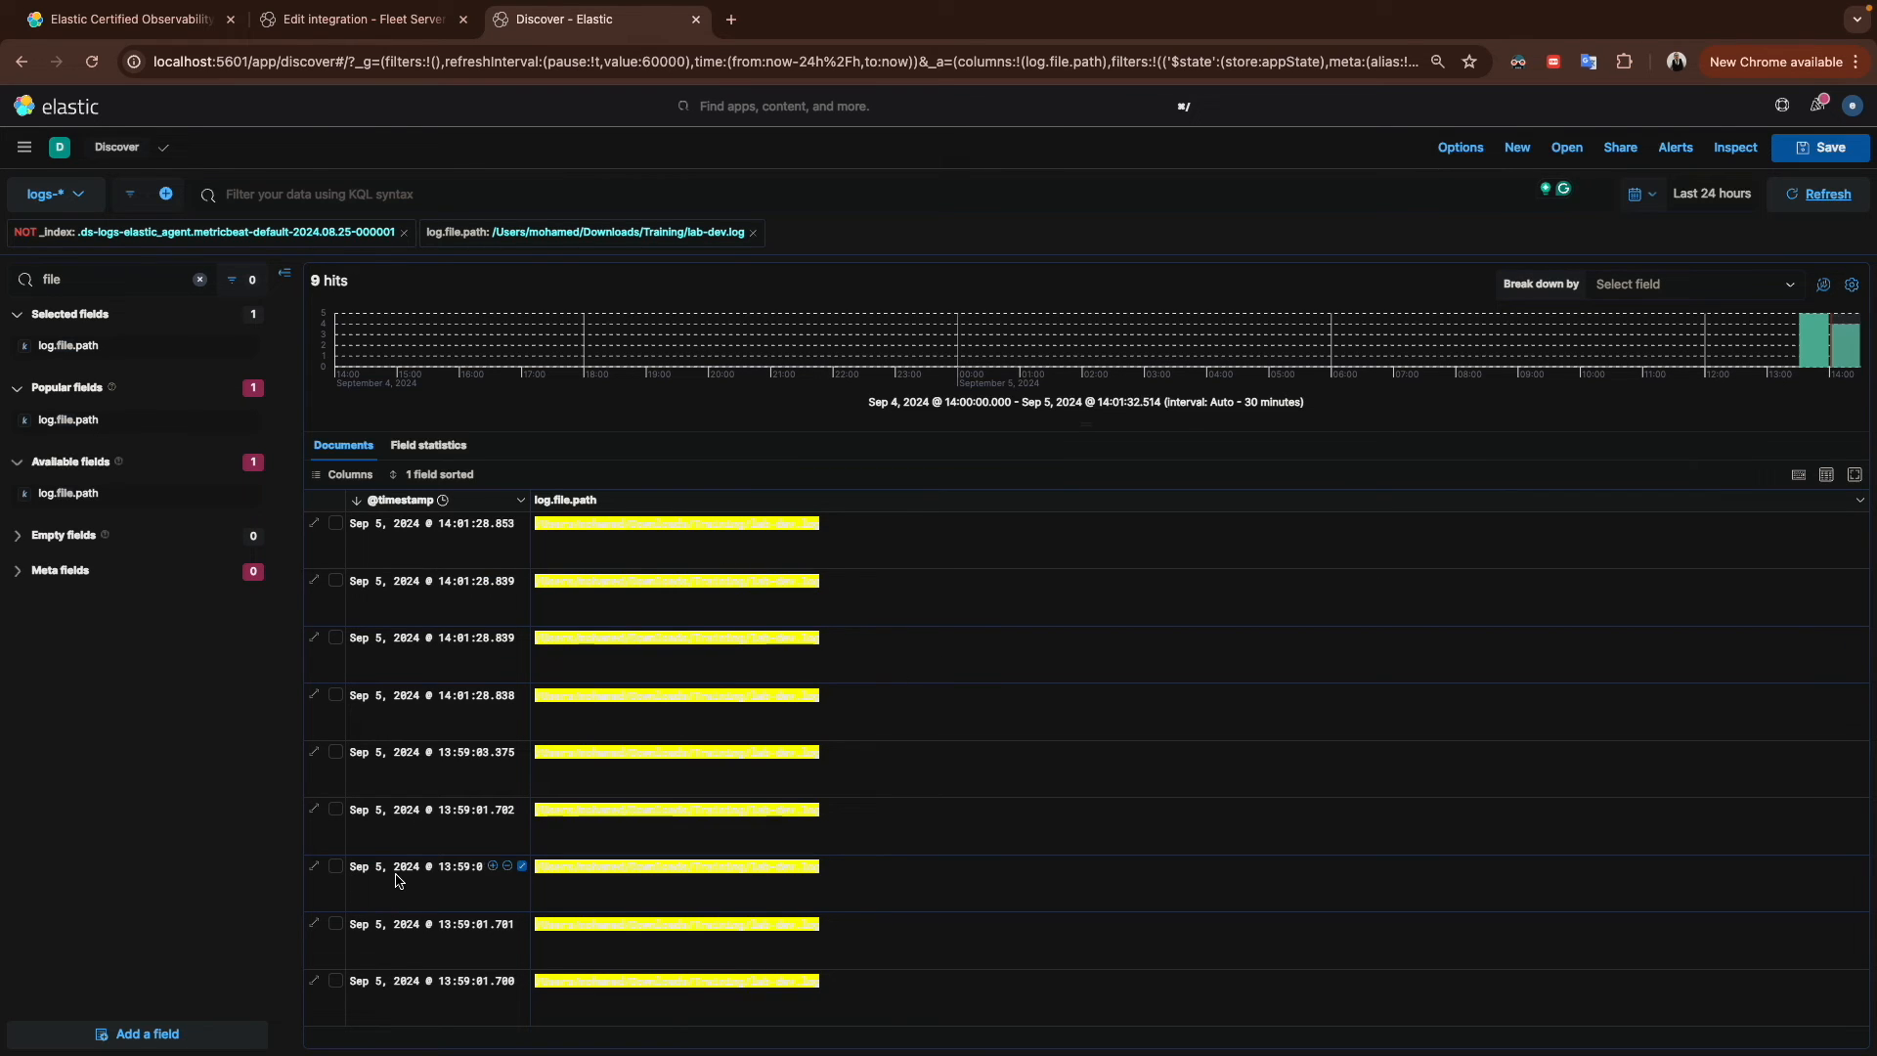
Step: Expand the newest lab-dev.log document and compare its error message with the new mail lines in lab-dev.log
{"action": "left_click", "coordinate": [315, 526]}
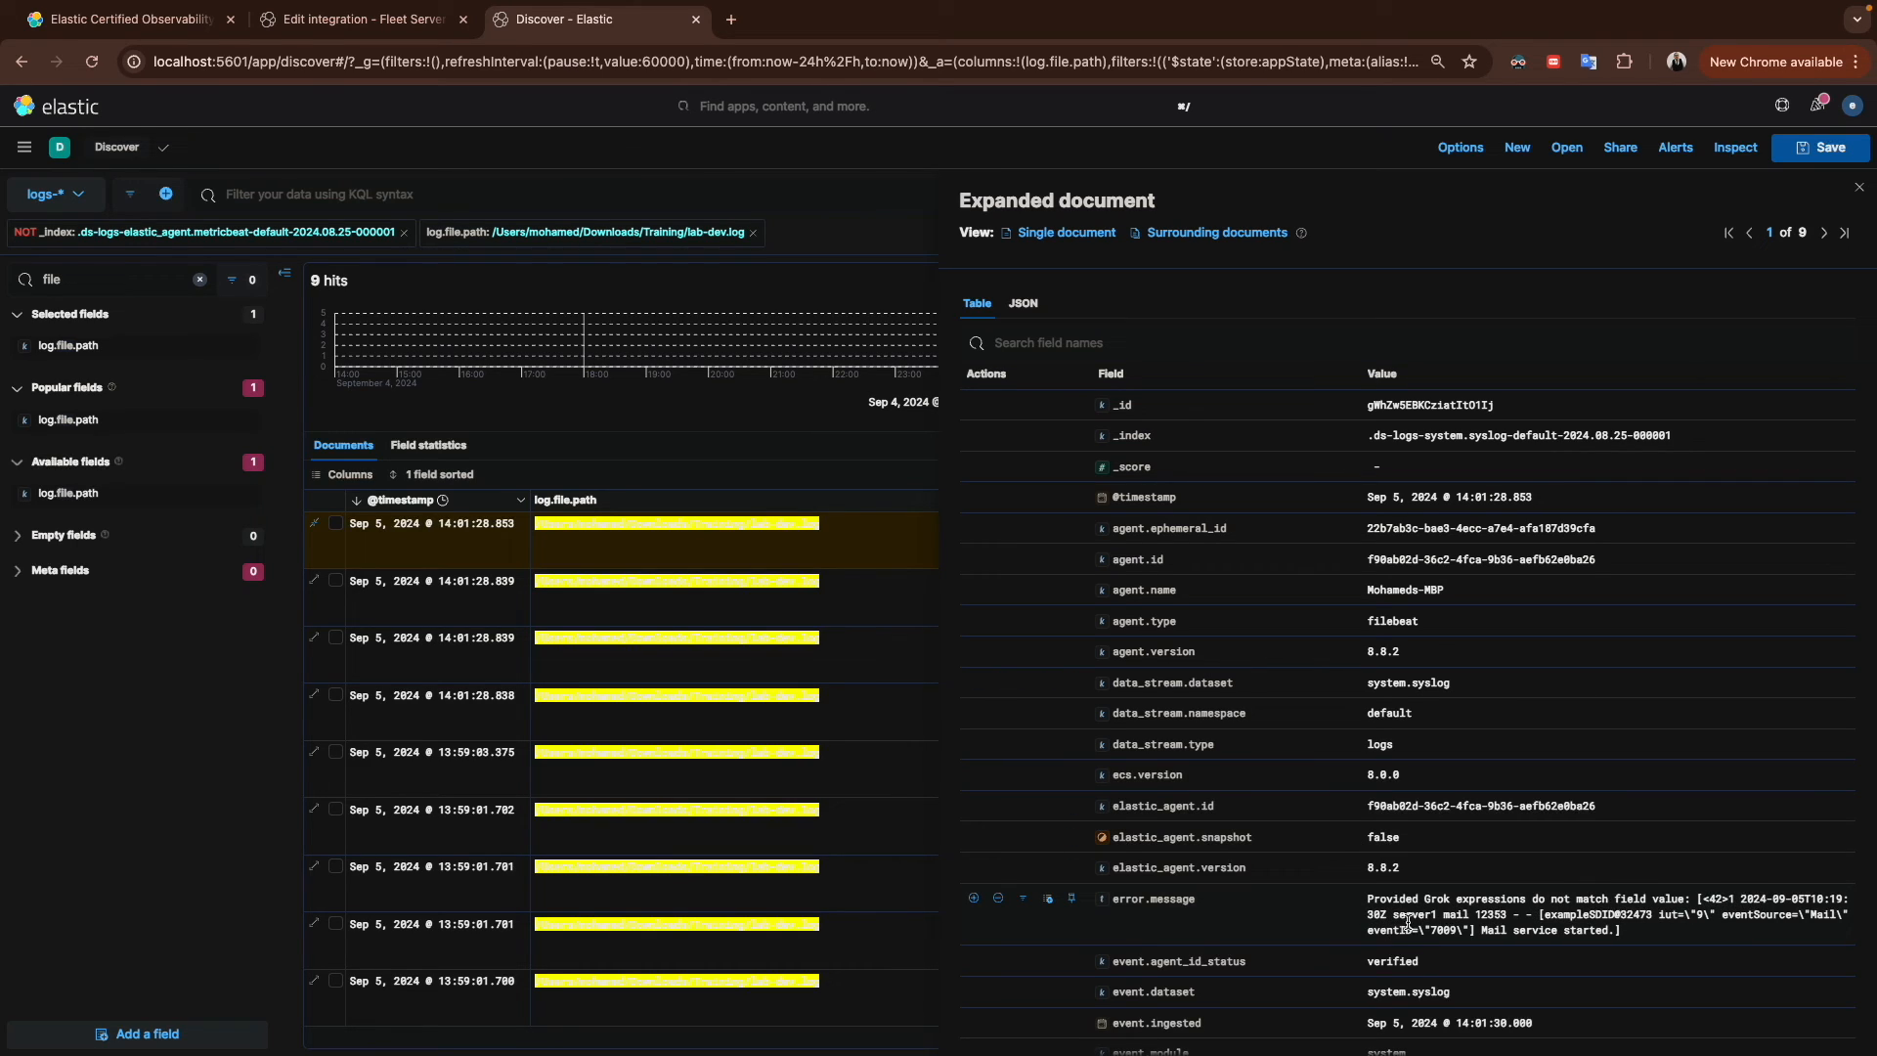
{"action": "key", "text": "ctrl+Right"}
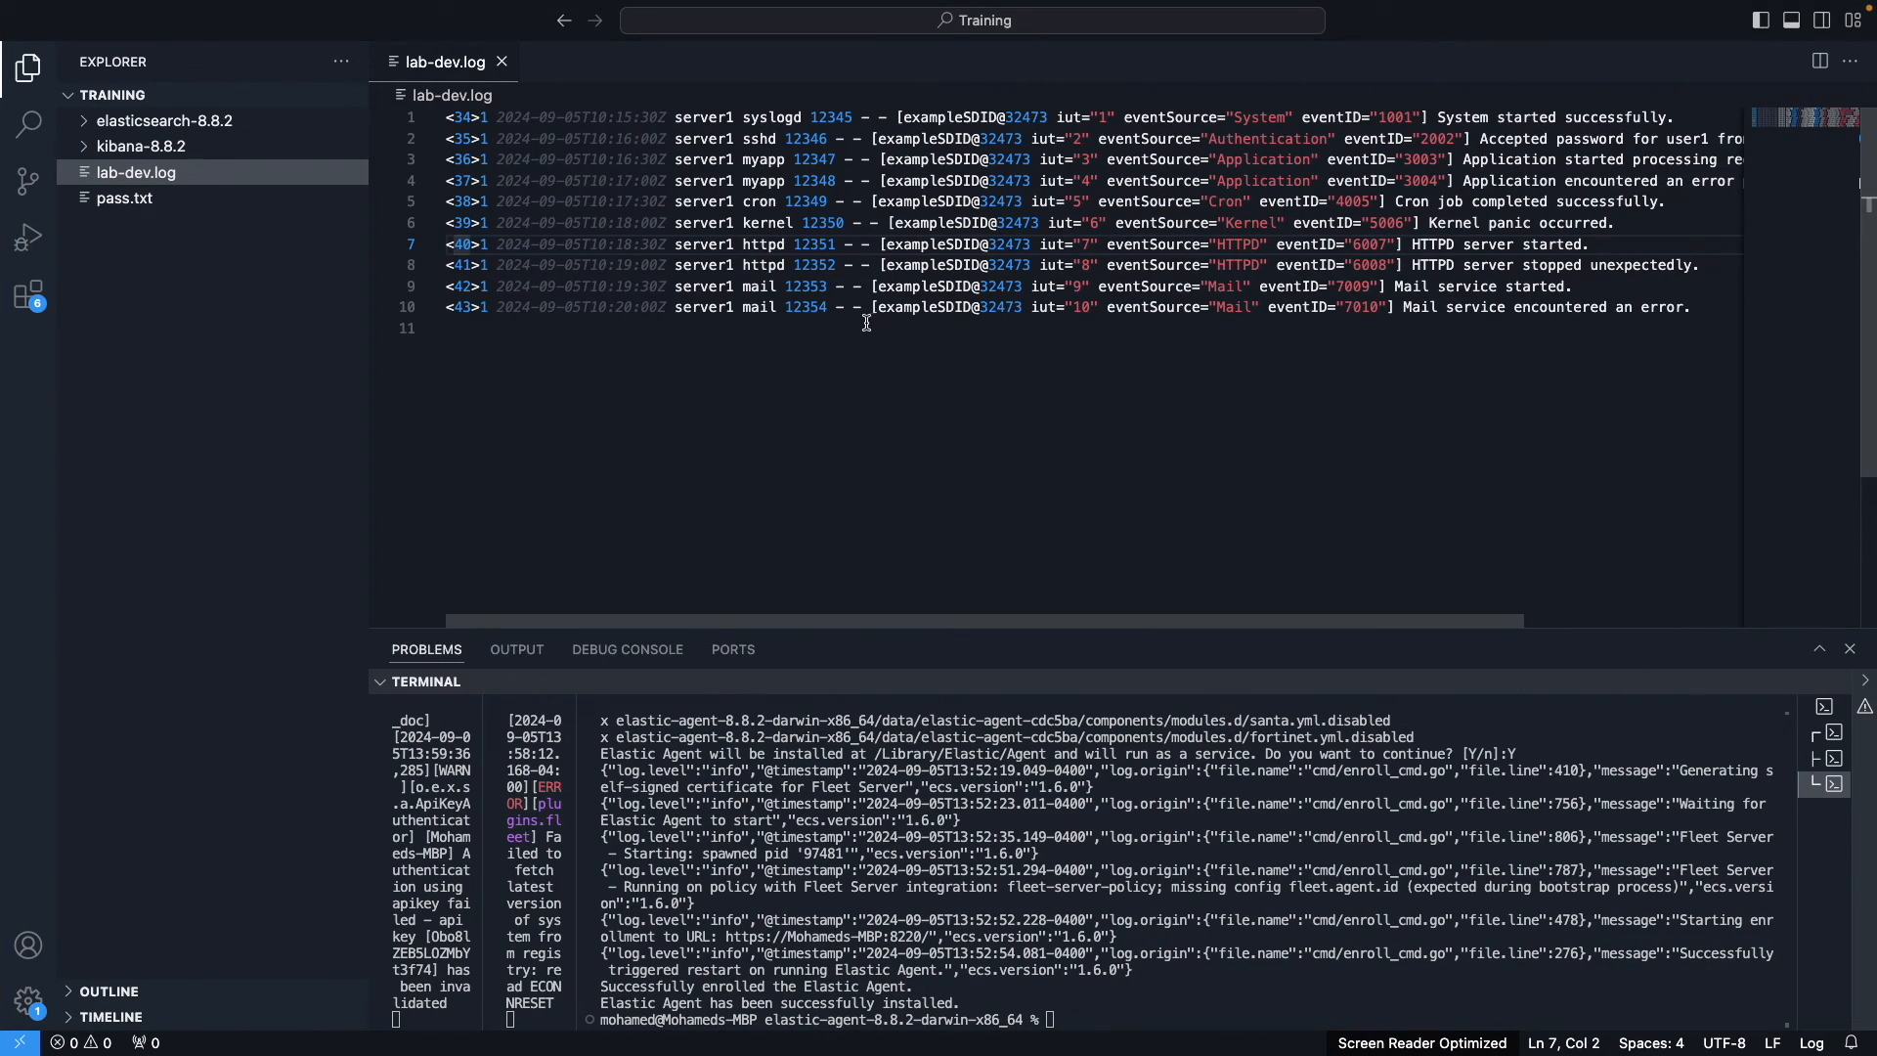
{"action": "triple_click", "coordinate": [735, 289]}
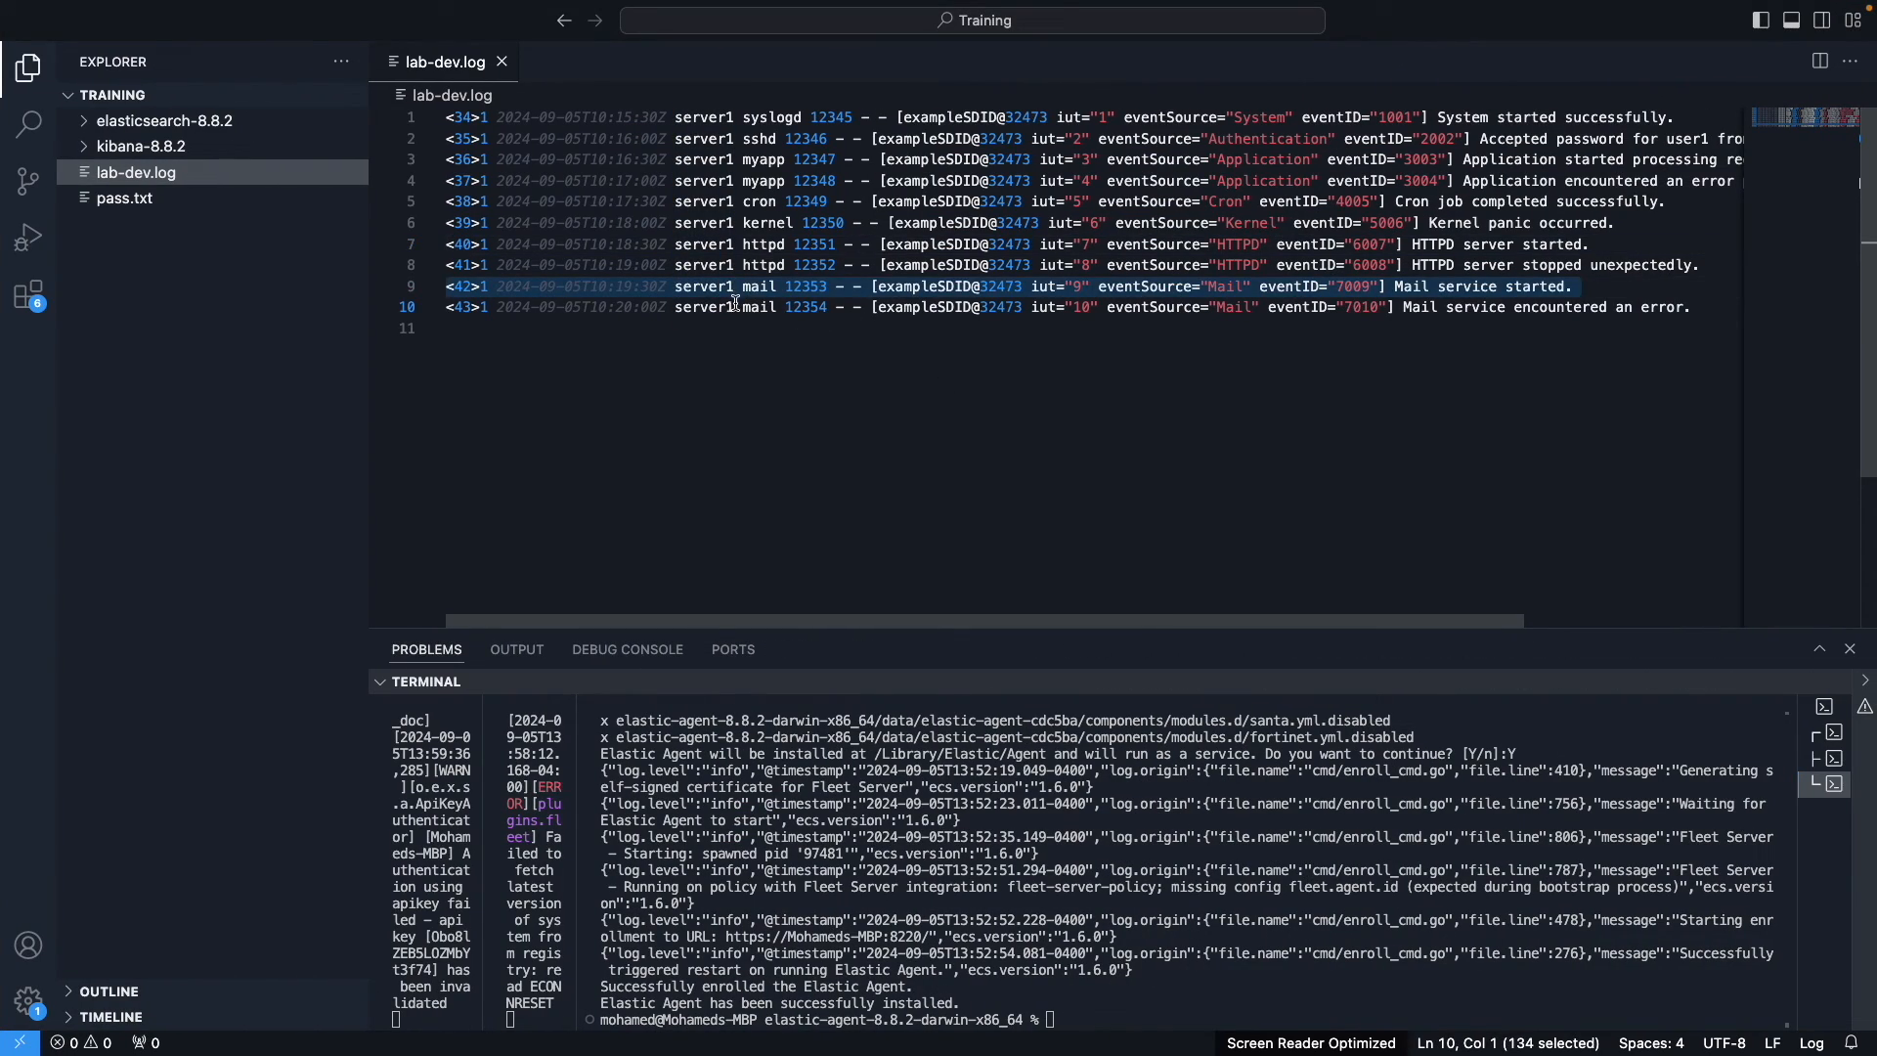
{"action": "double_click", "coordinate": [716, 311]}
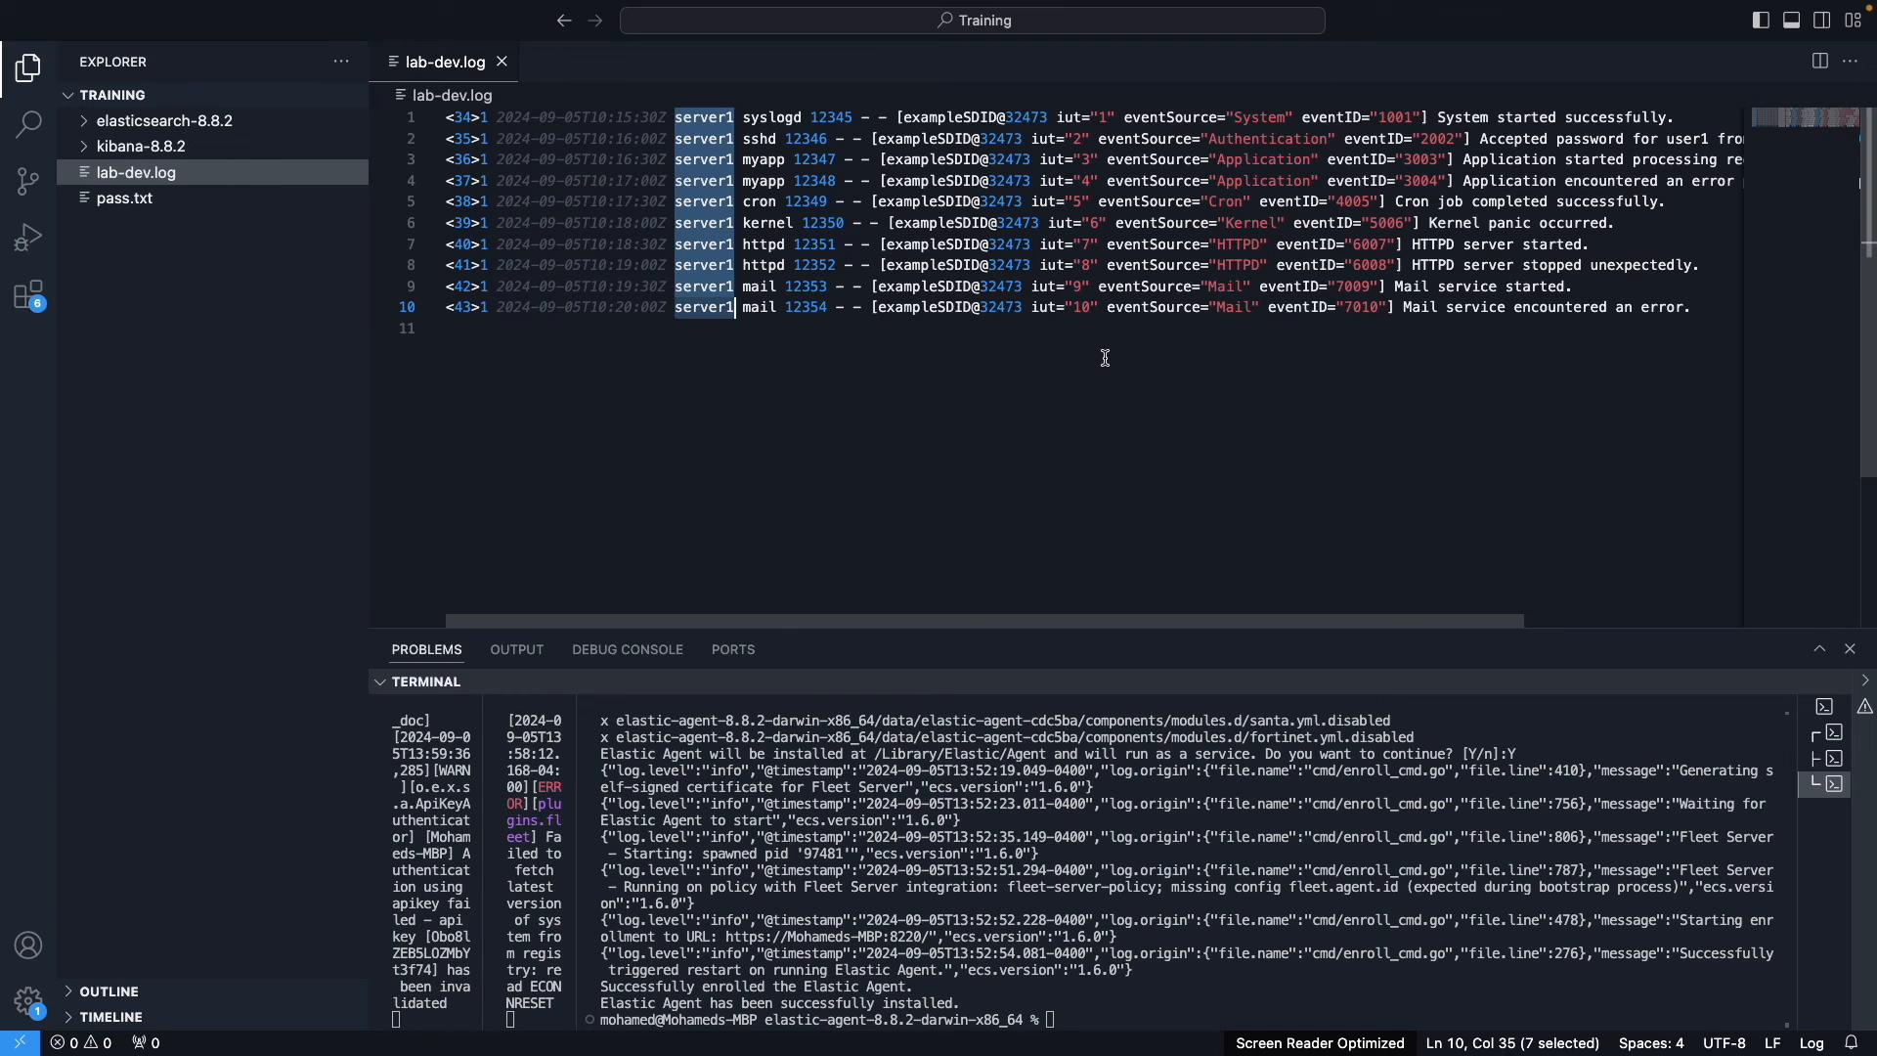
{"action": "key", "text": "ctrl+Left"}
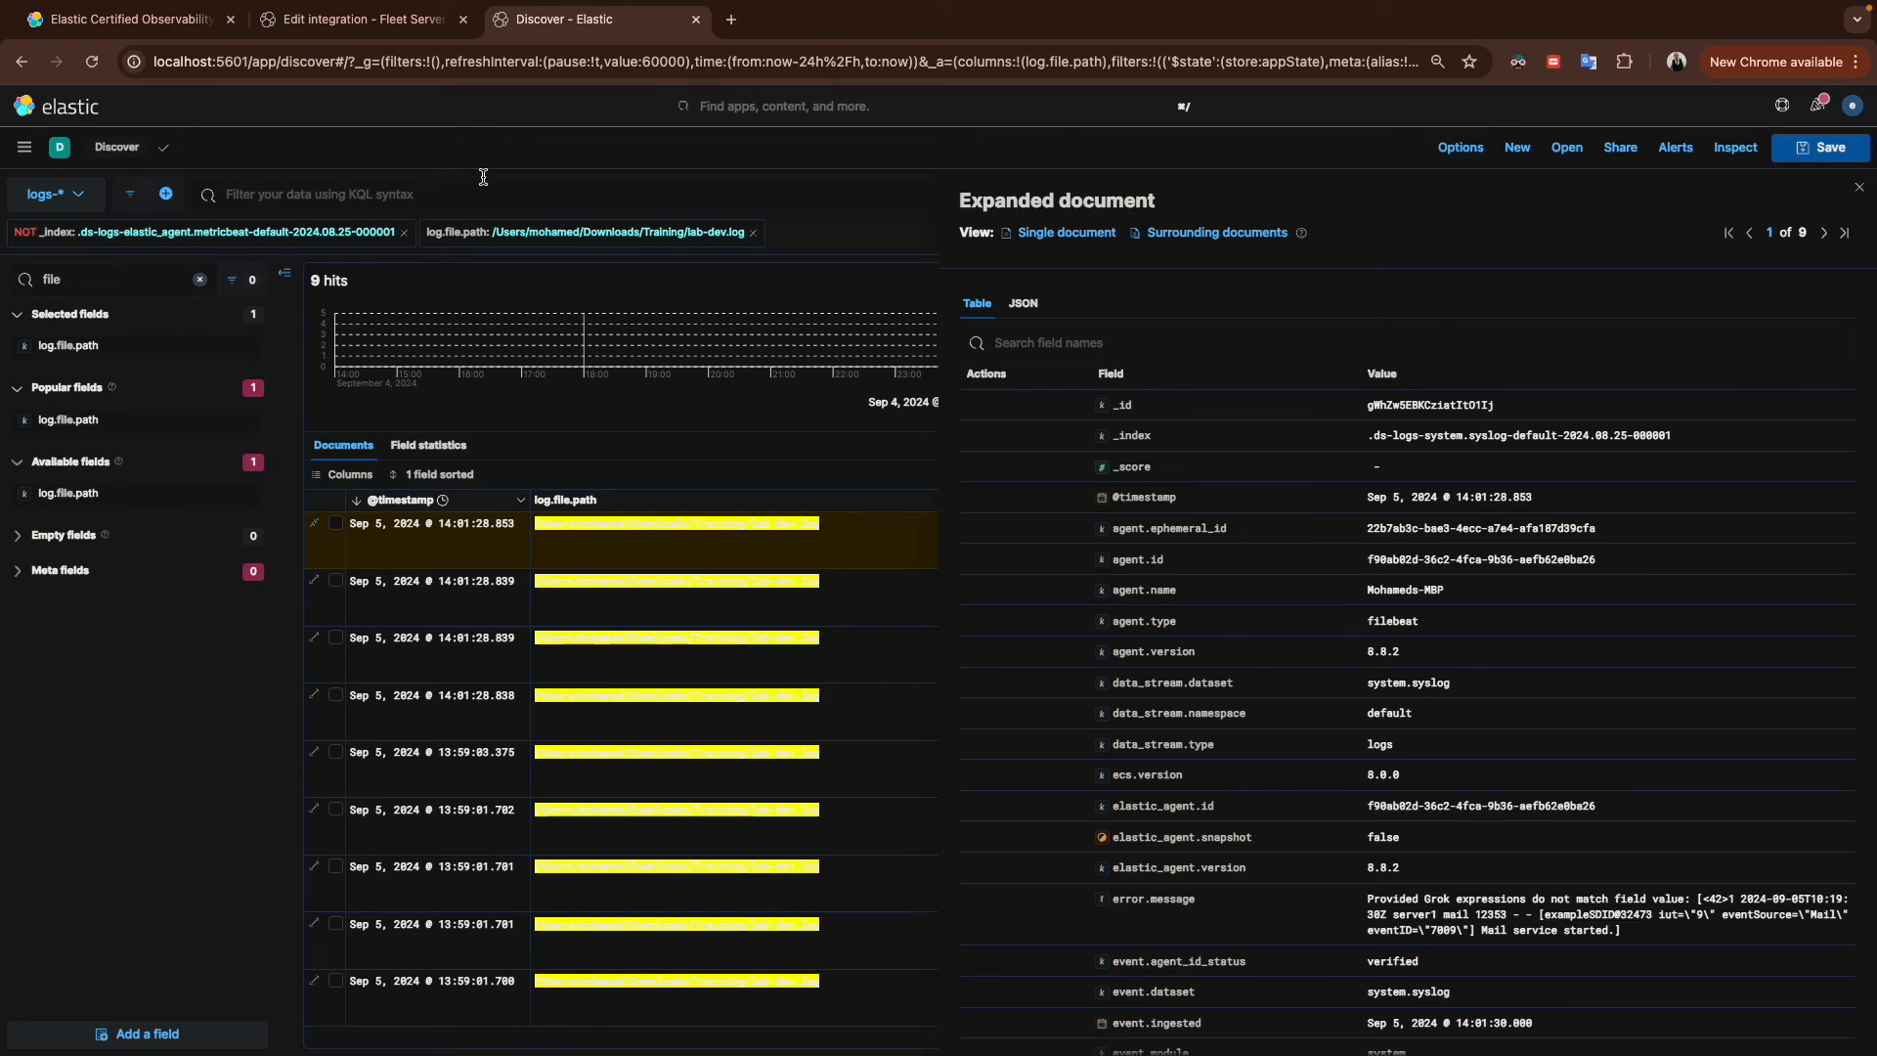
{"action": "left_click", "coordinate": [384, 21]}
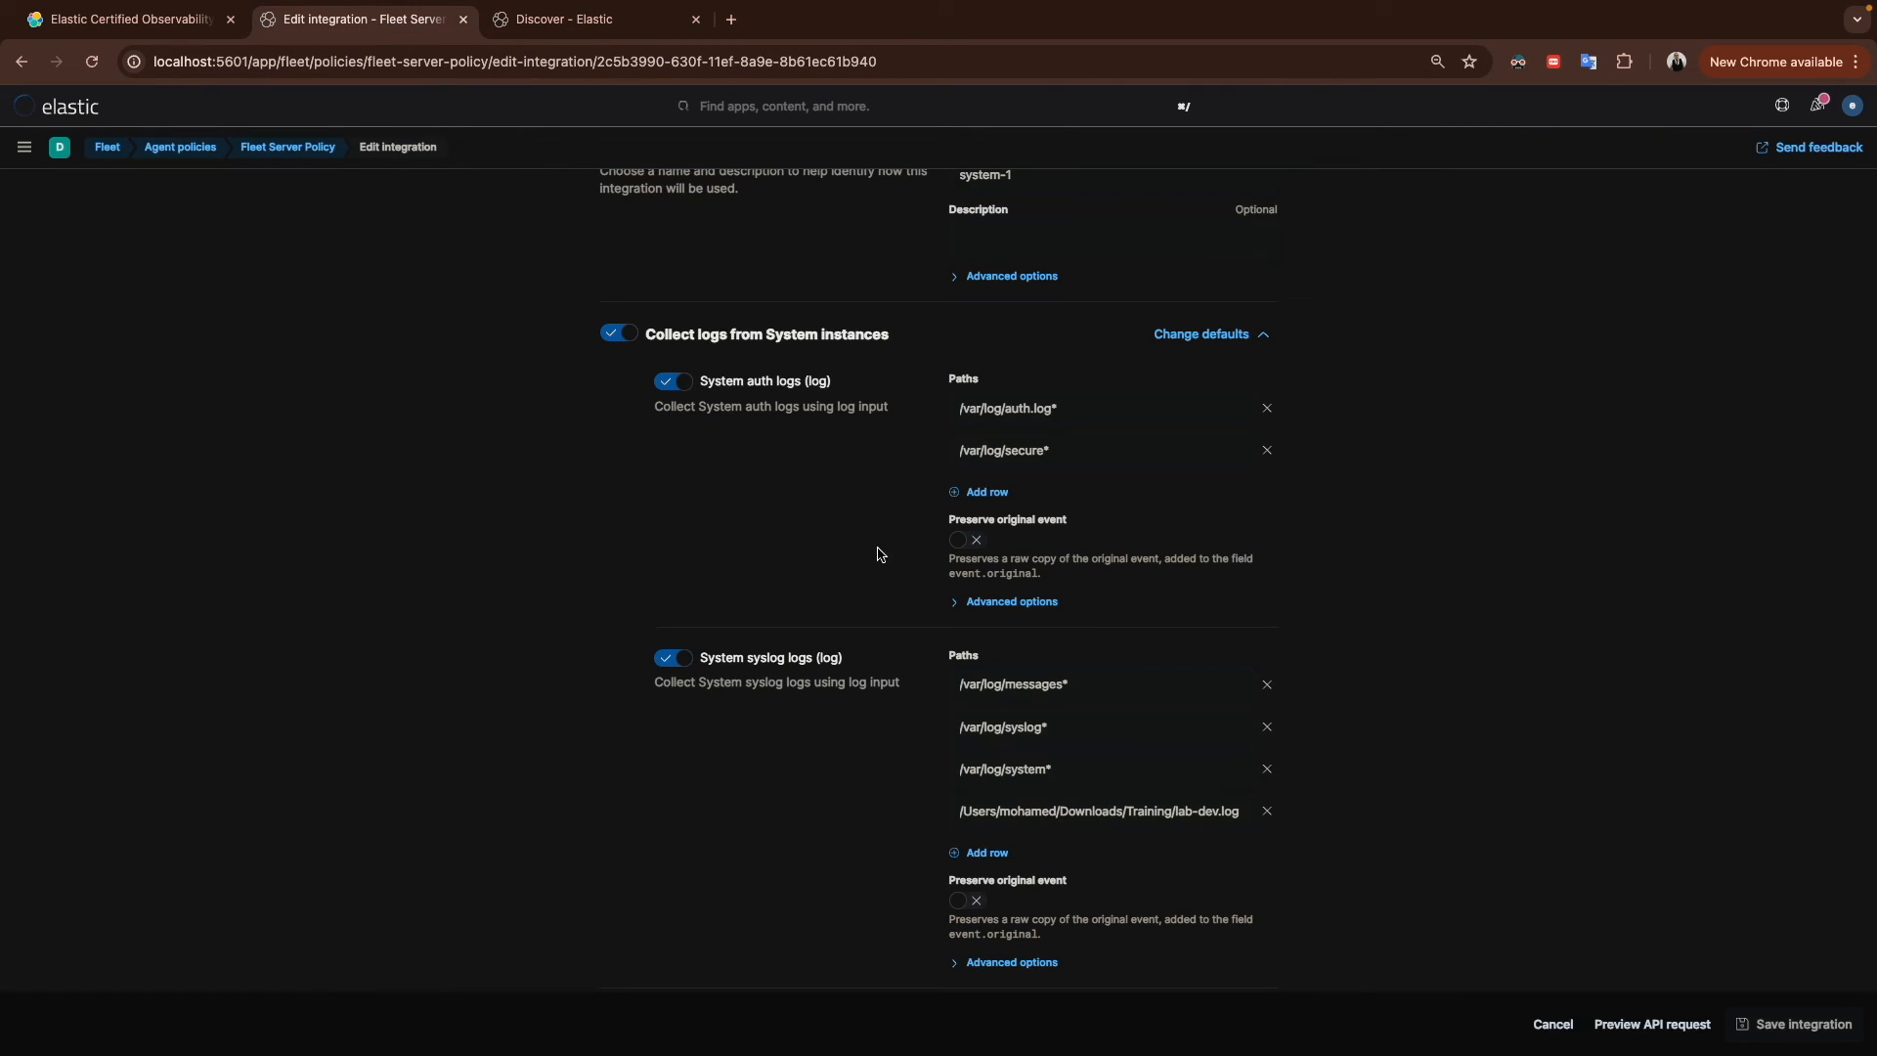
{"action": "left_click", "coordinate": [976, 853]}
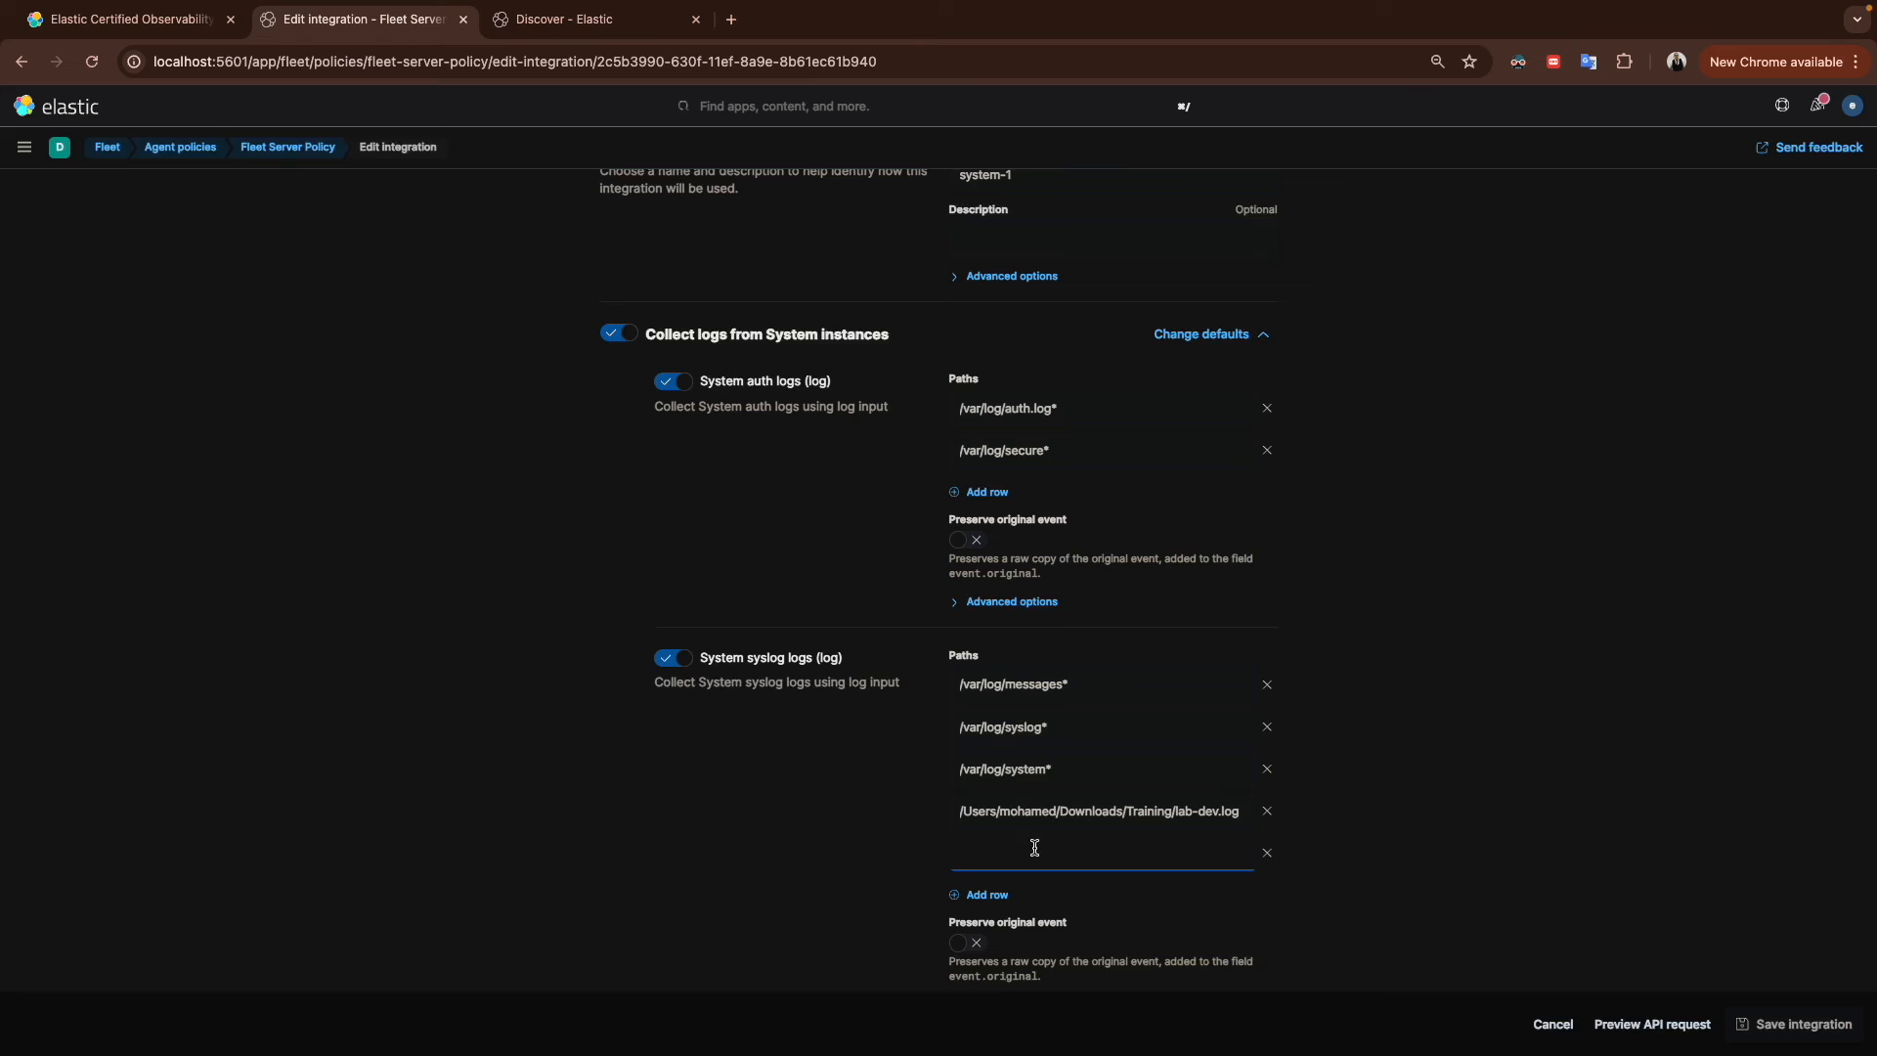
{"action": "left_click", "coordinate": [1266, 855]}
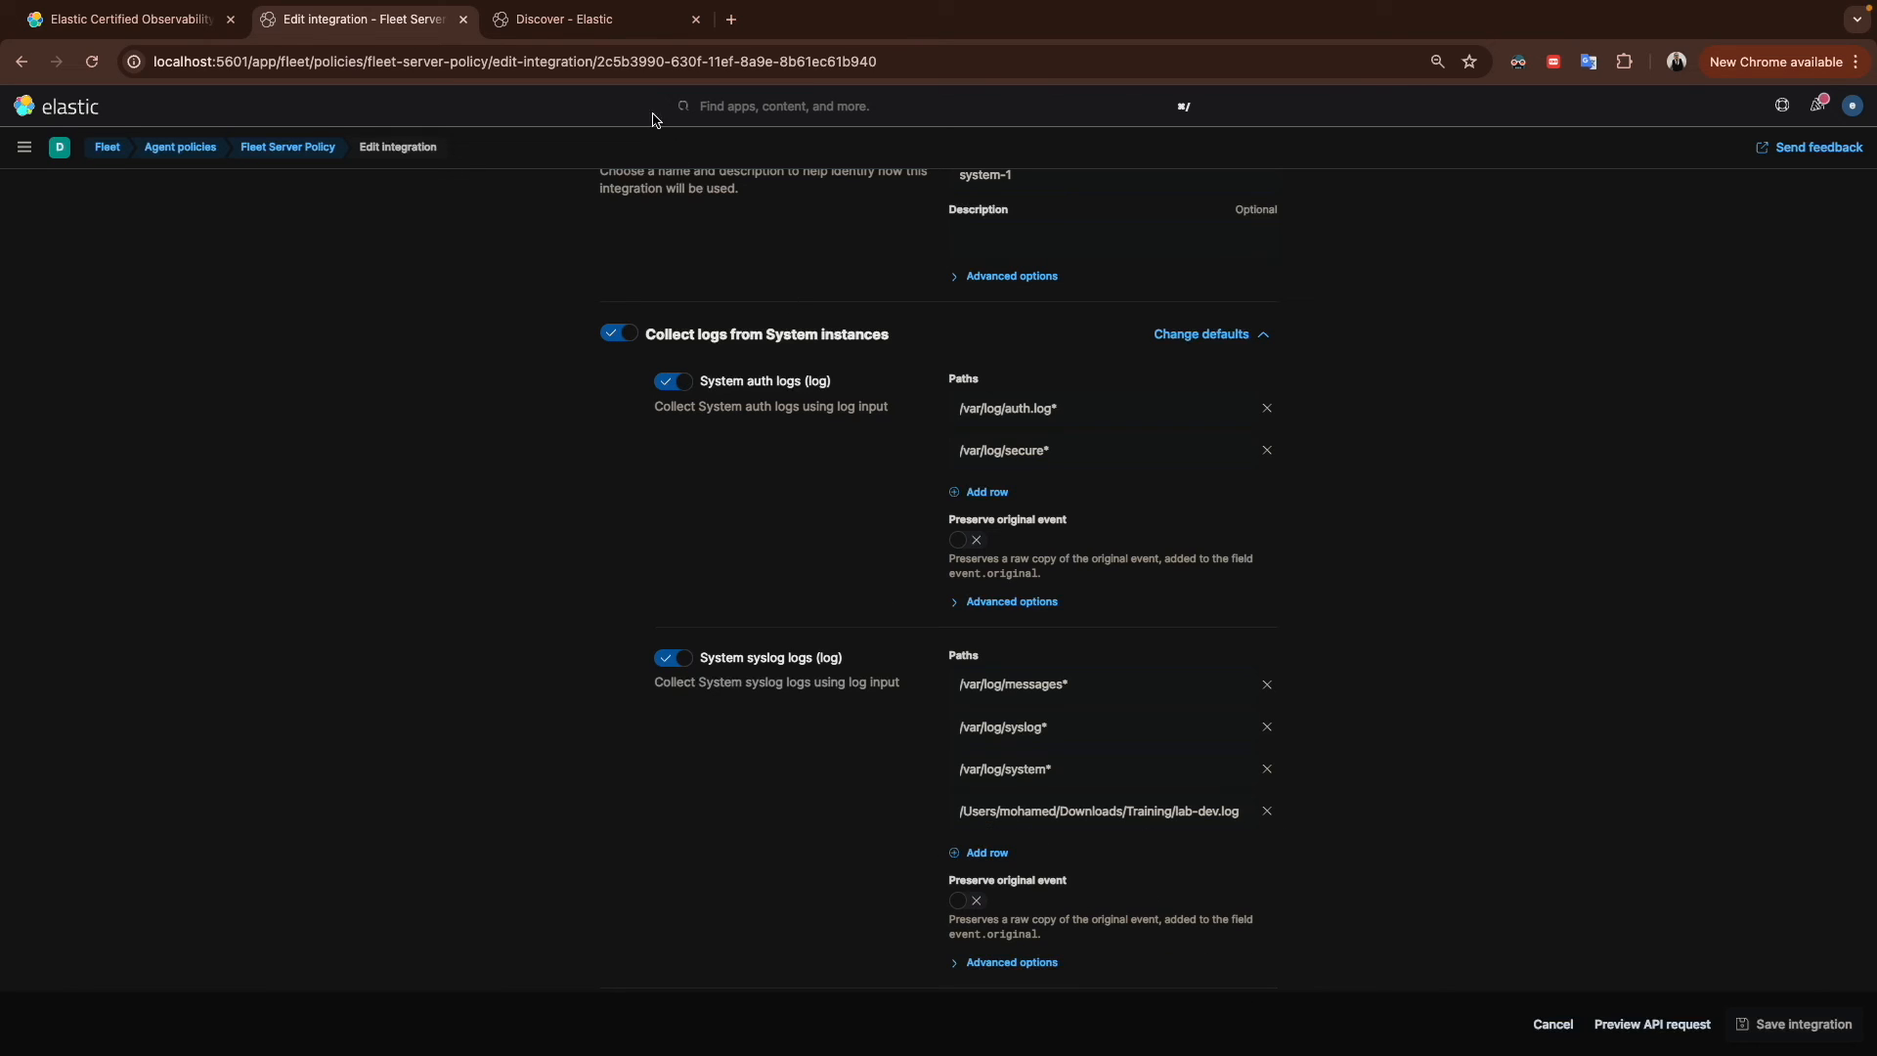
Step: Return to Discover and select the raw log text inside the newest document's error message
{"action": "left_click", "coordinate": [587, 30]}
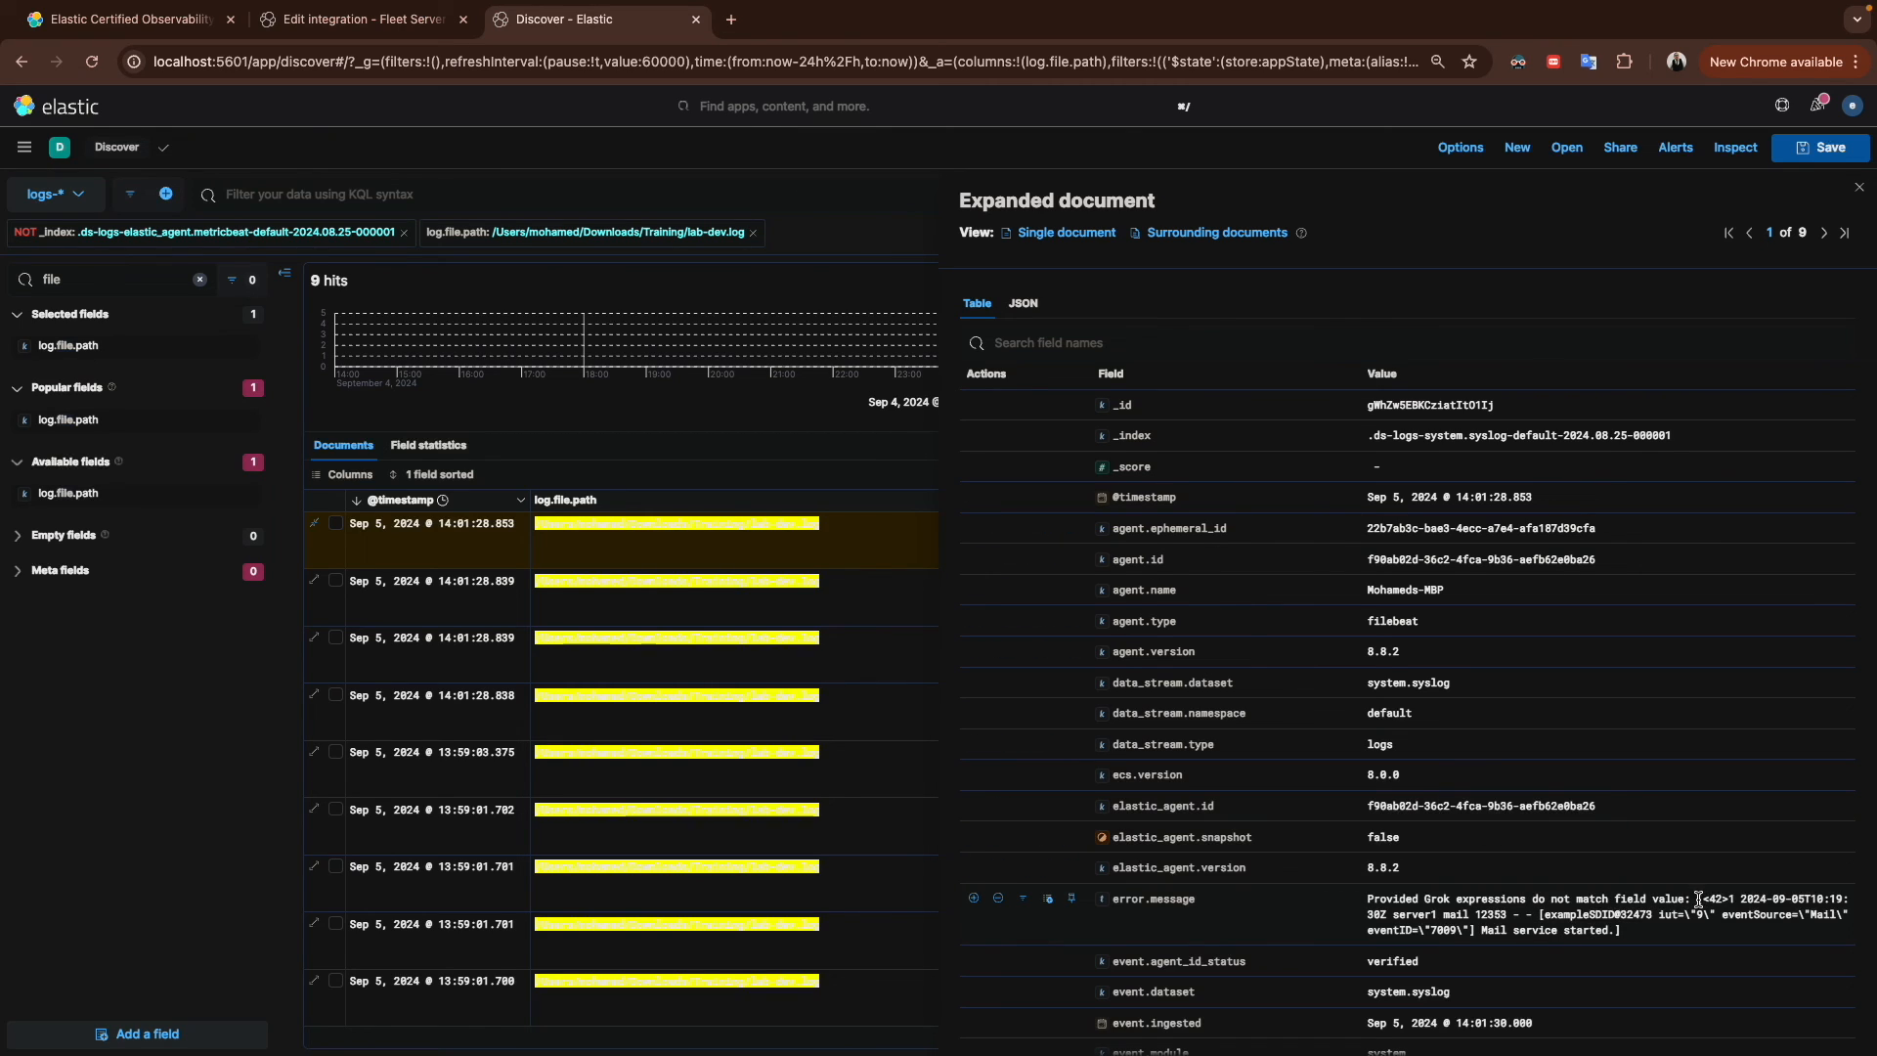
{"action": "scroll", "coordinate": [1547, 865], "scroll_direction": "down", "scroll_amount": 5}
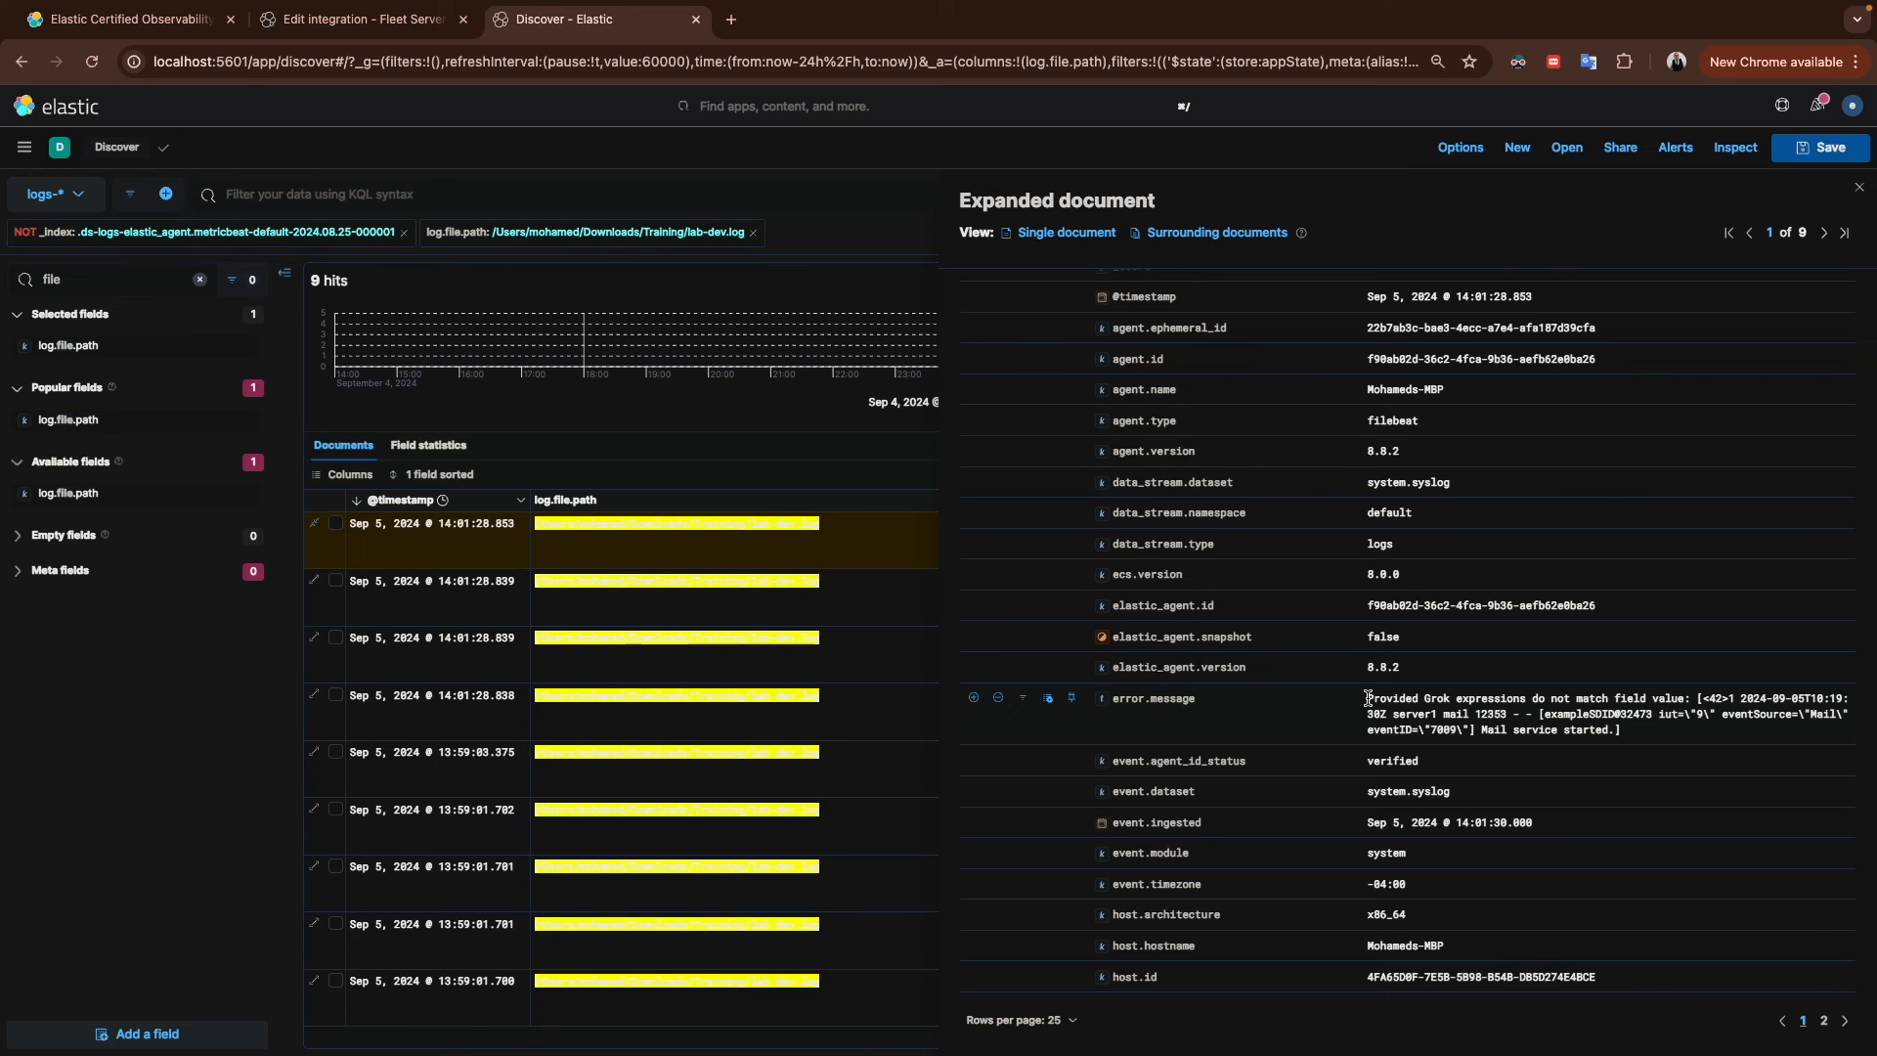
{"action": "left_click_drag", "start_coordinate": [1368, 700], "coordinate": [1553, 711]}
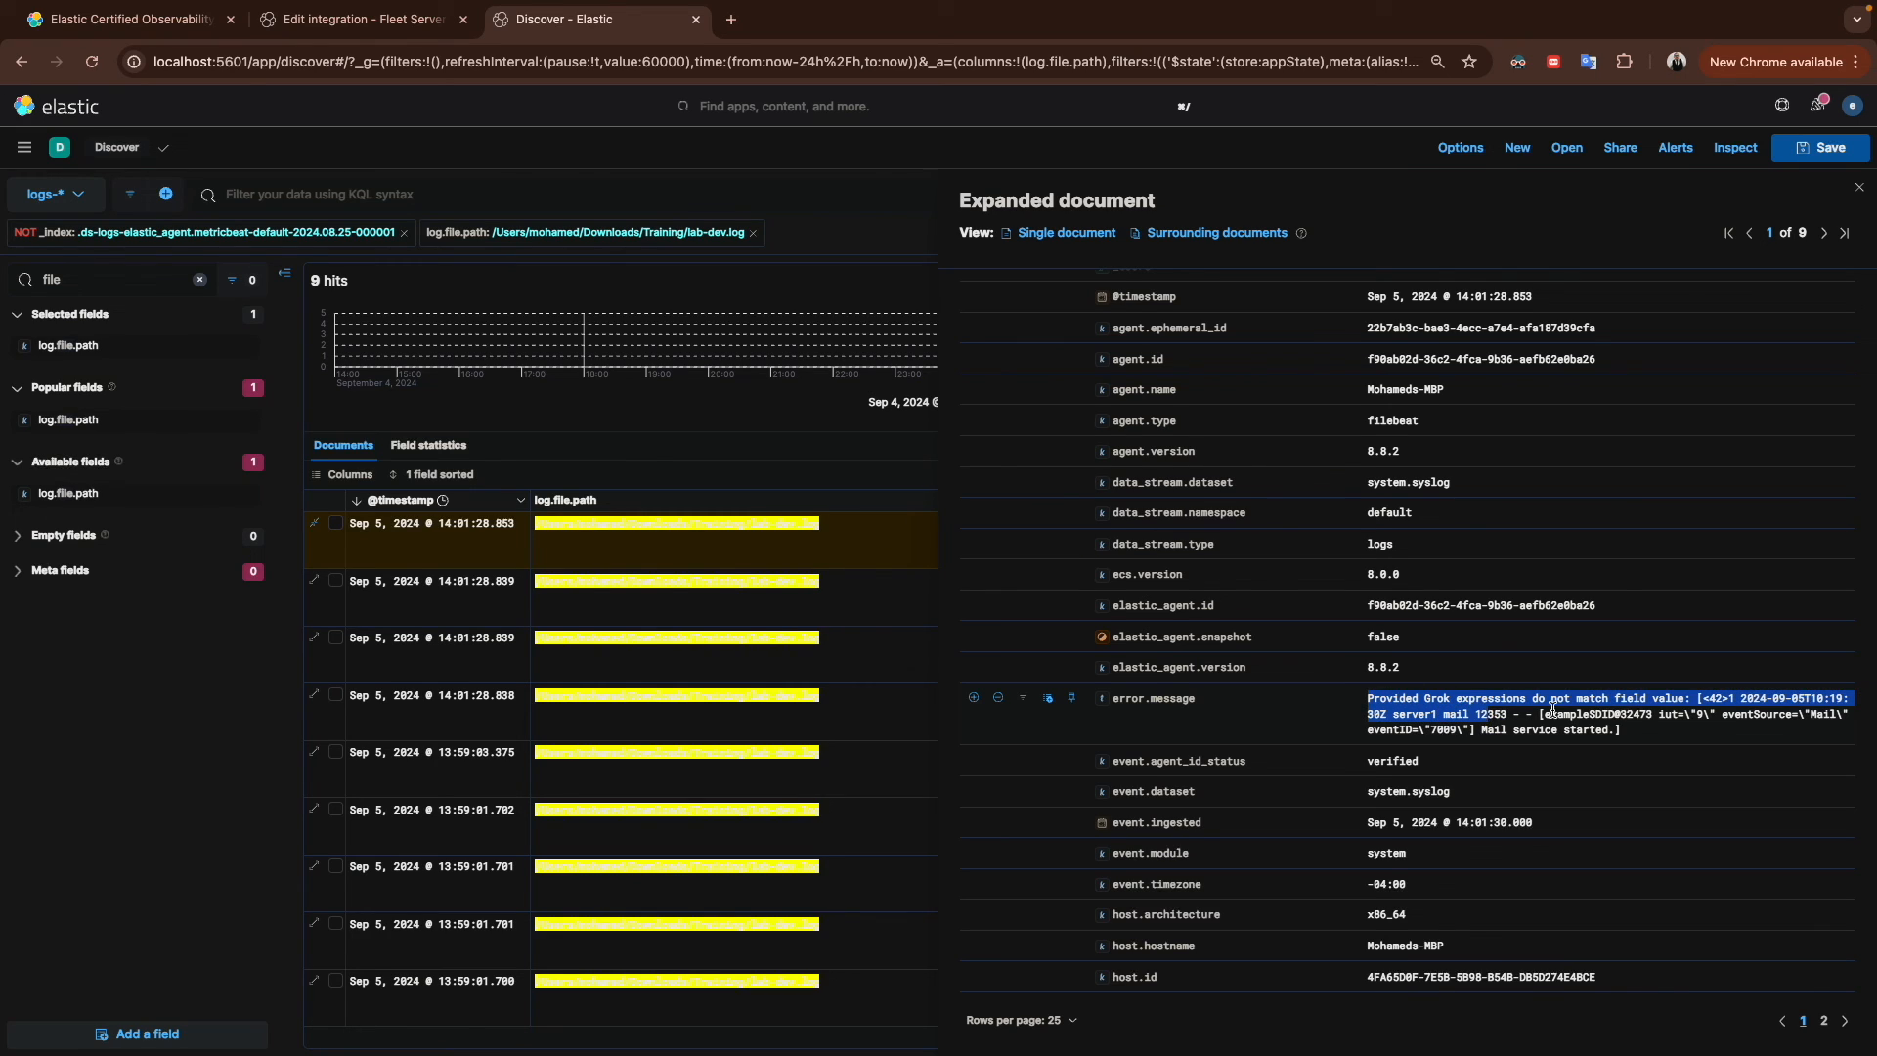
{"action": "left_click", "coordinate": [1555, 711]}
{"action": "left_click_drag", "start_coordinate": [1703, 698], "coordinate": [1472, 731]}
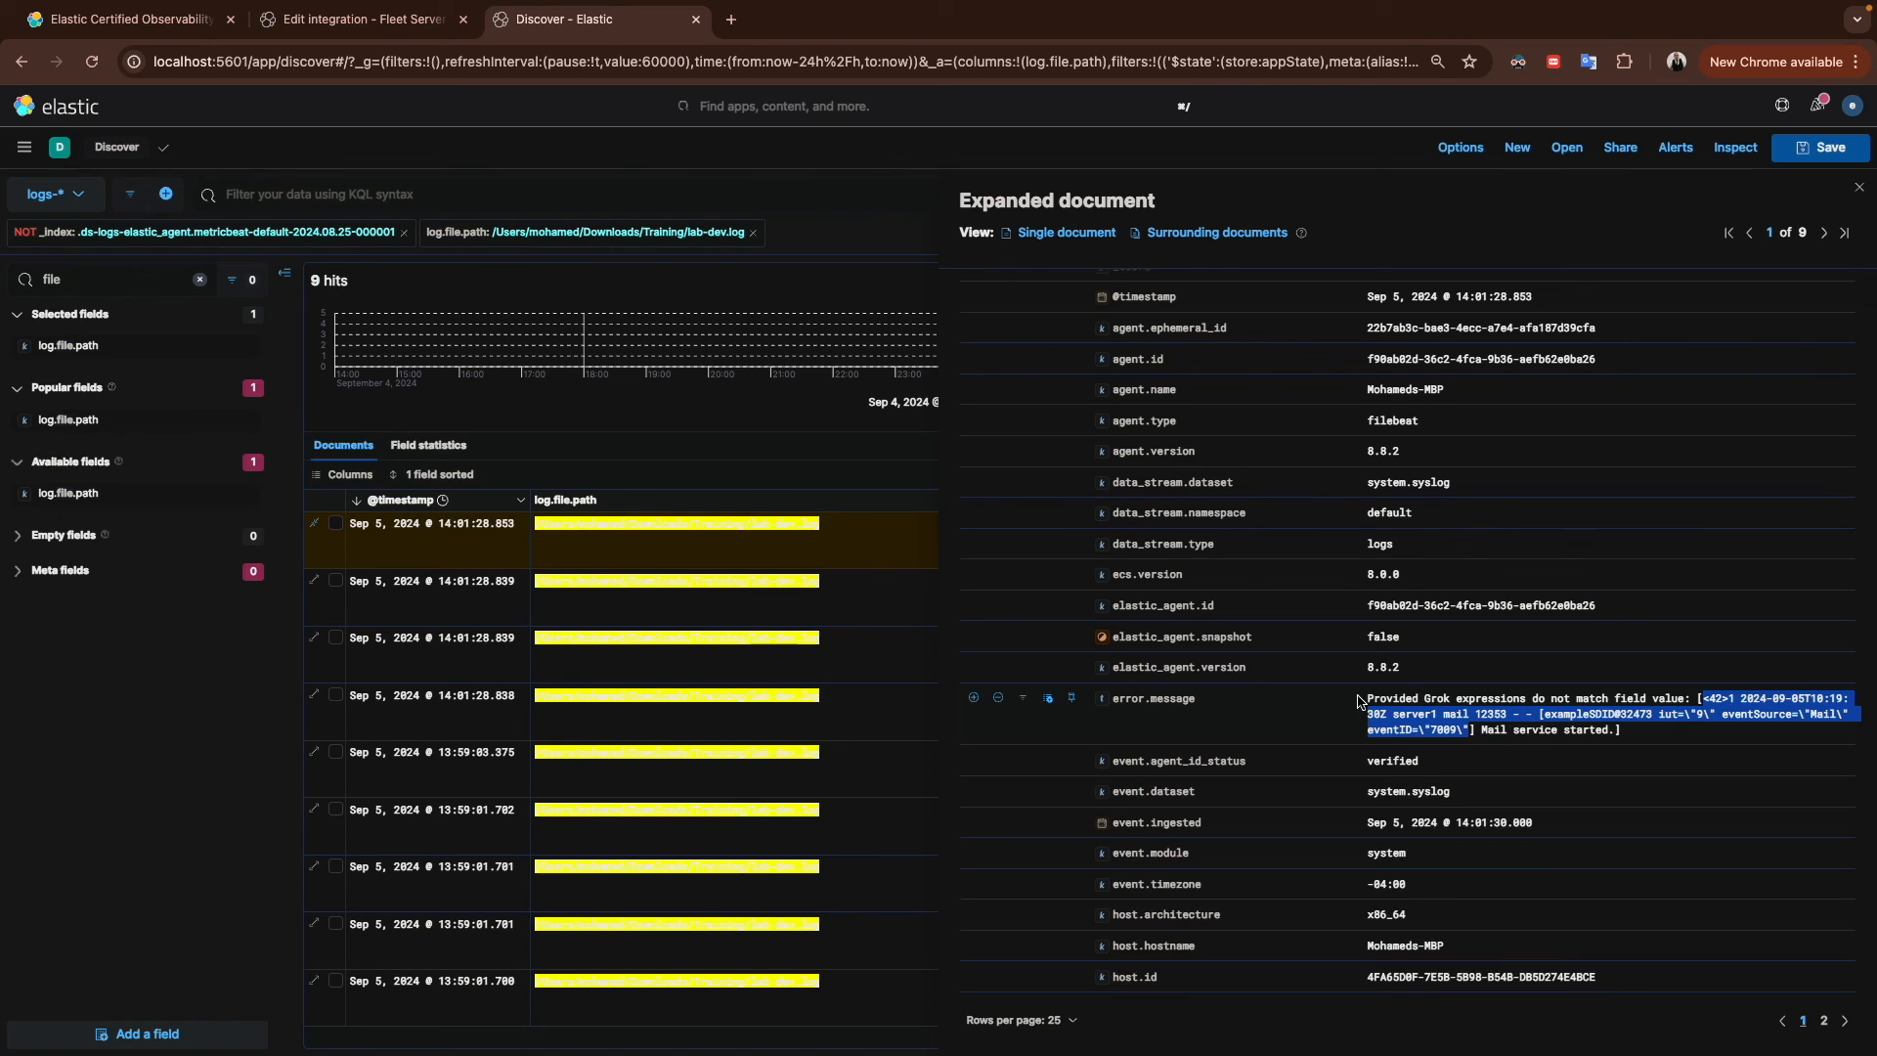